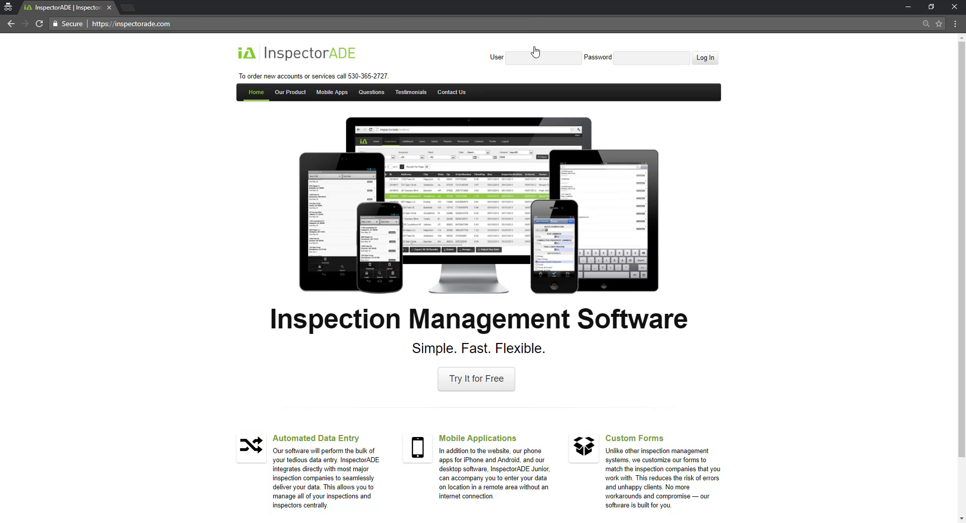
Log in to InspectorADE with the admin account's username and password
type("kenadmin********")
key("Return")
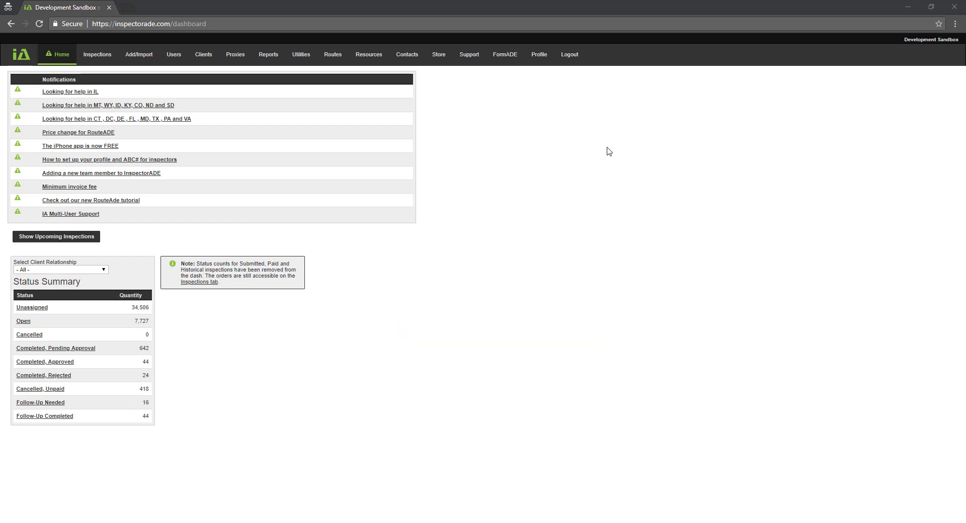
Start a new blank form from the FormADE forms list
left_click(515, 60)
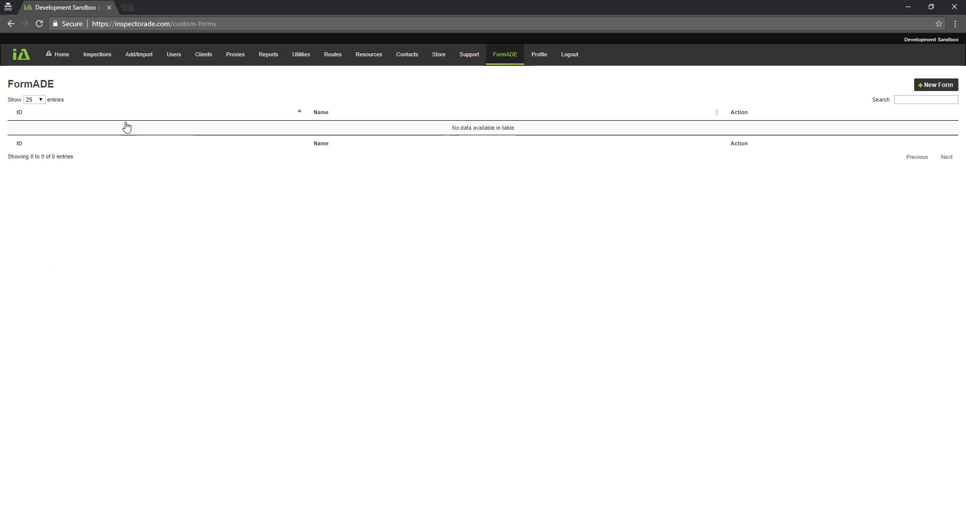
left_click(937, 89)
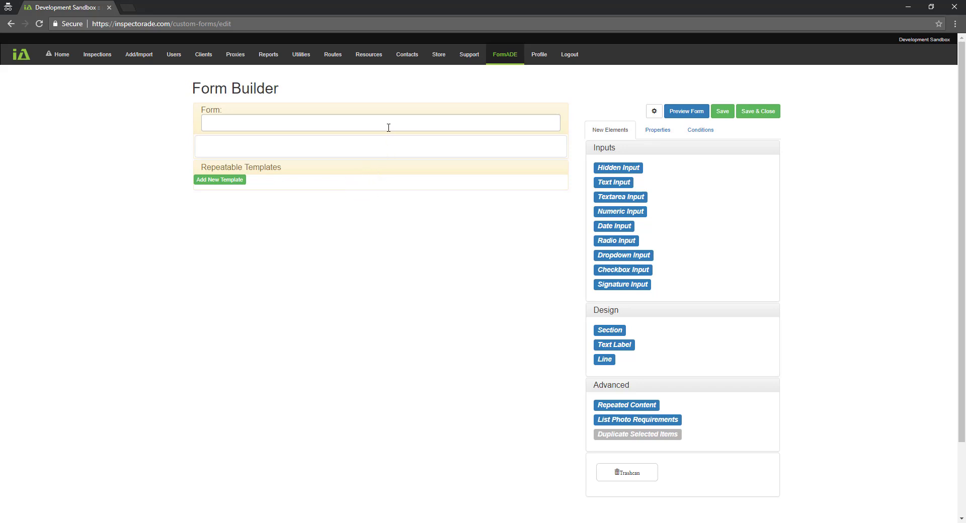
Enter 'Client: Exterior Inspection: 356' as the new form's name
left_click(332, 120)
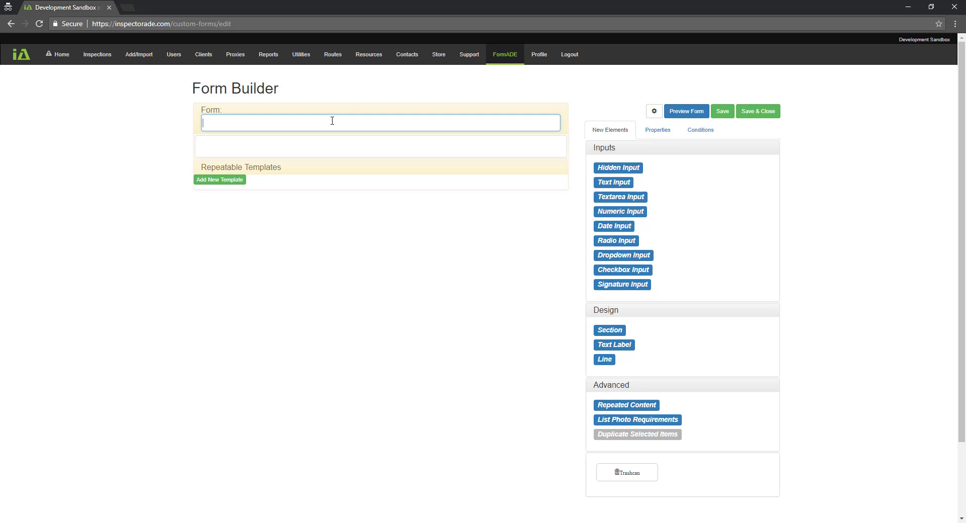
type("Client:")
type("Exterior Inspection:")
type("356")
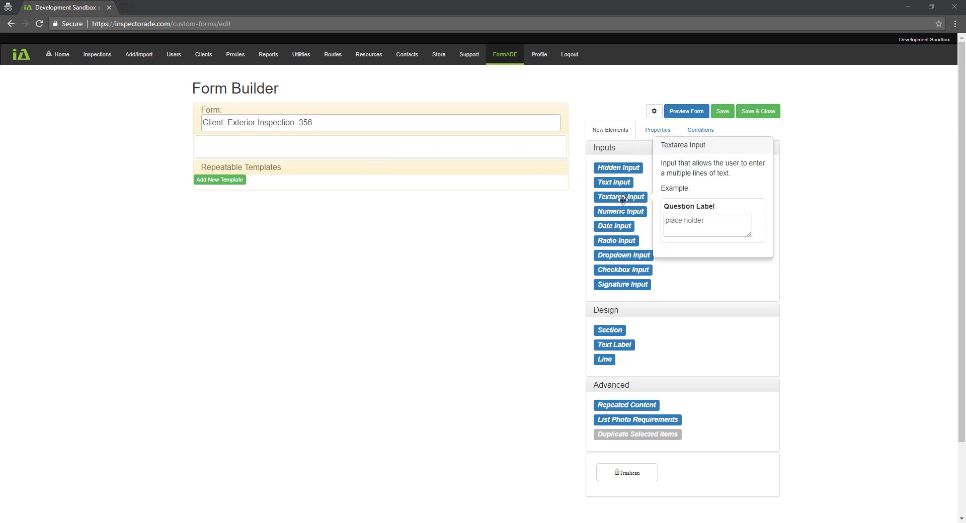
Add a Date Input element as the first item in the form body
mouse_move(622, 207)
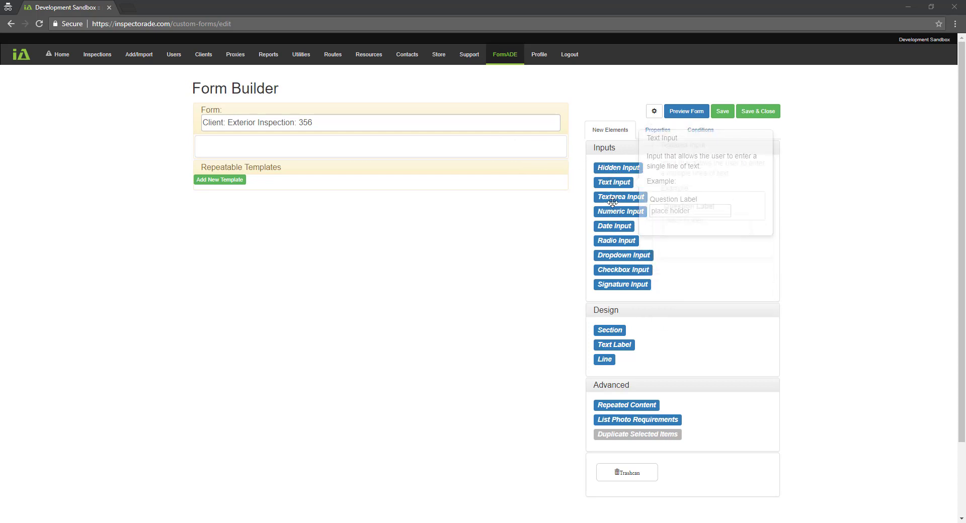
mouse_move(611, 228)
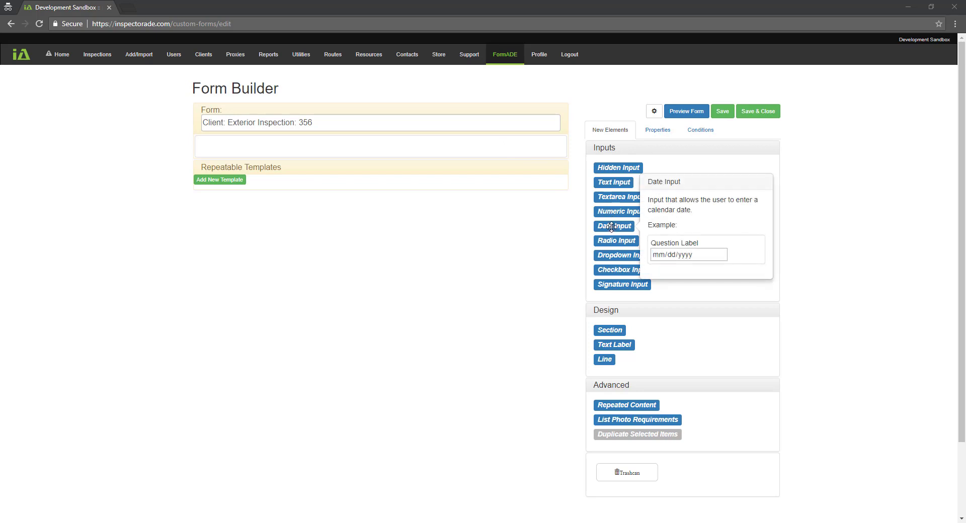
left_click_drag(611, 227, 440, 156)
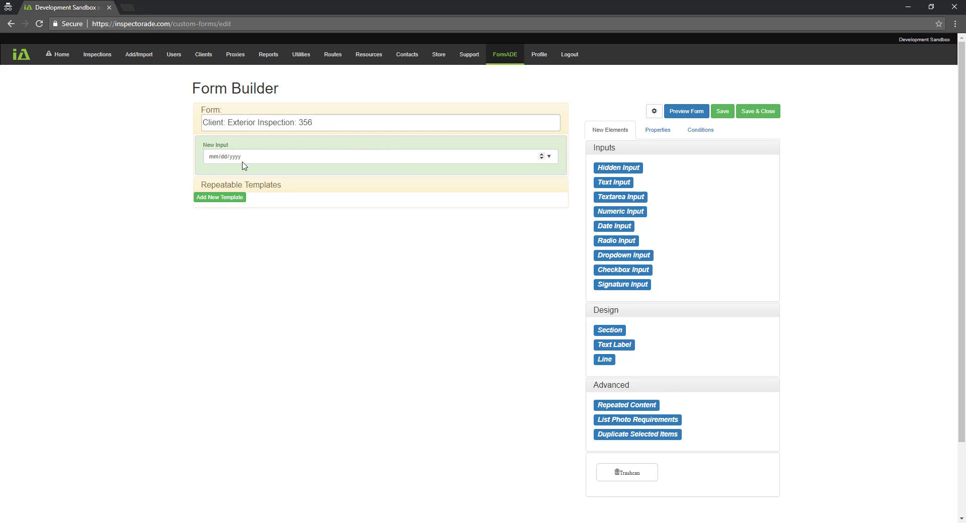
Try Text Label and Text Input types on the new field, then revert it to Date Input
left_click(656, 130)
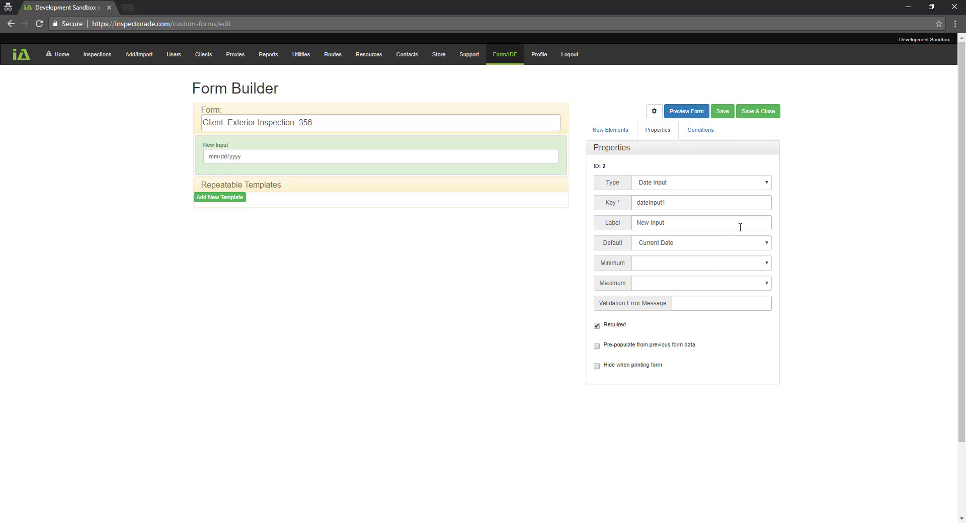
left_click(766, 184)
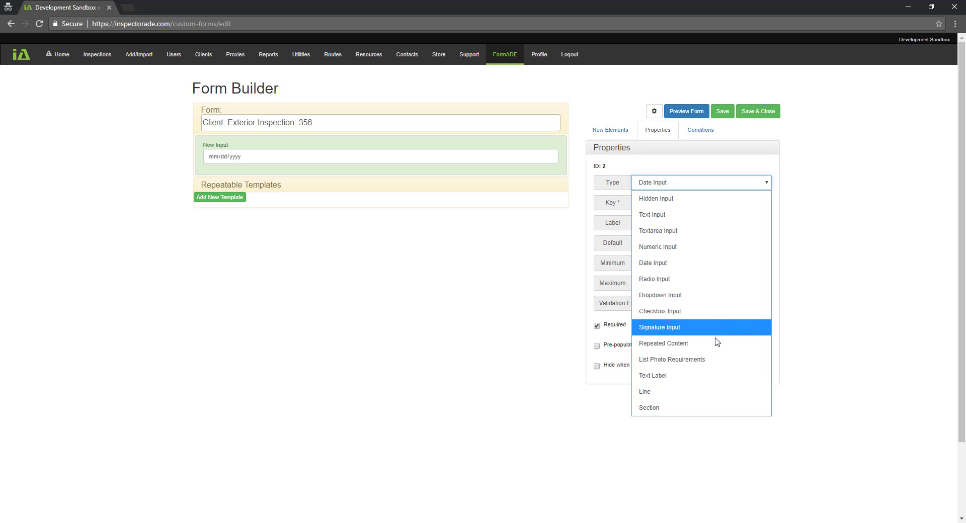
left_click(712, 376)
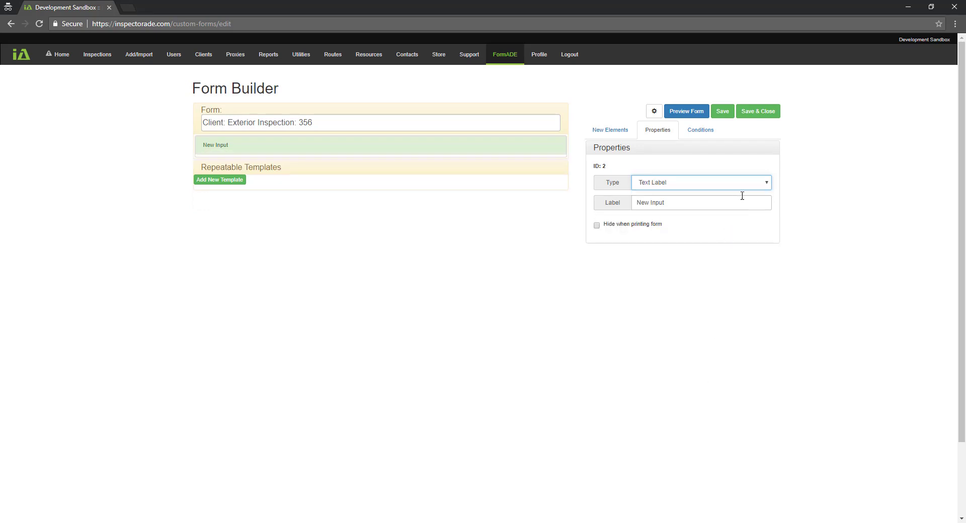
left_click(768, 190)
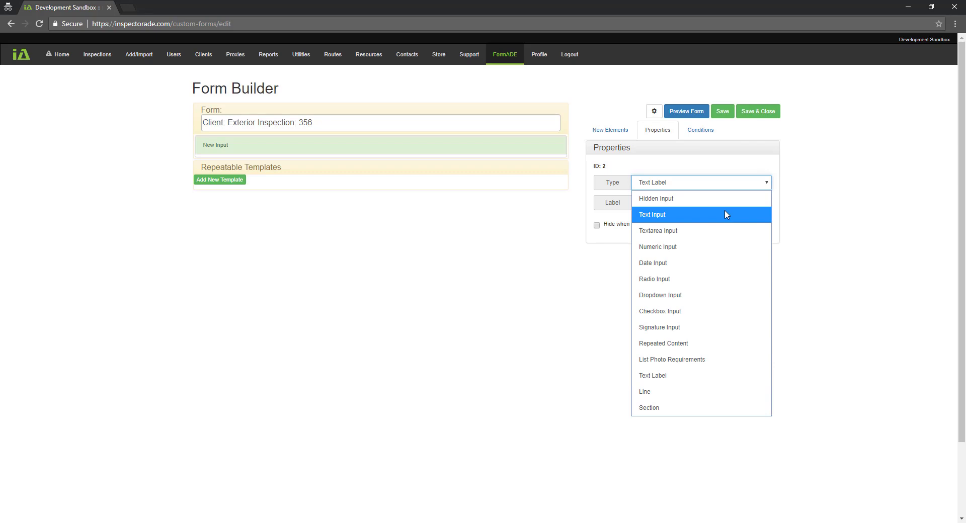
left_click(725, 210)
left_click(760, 186)
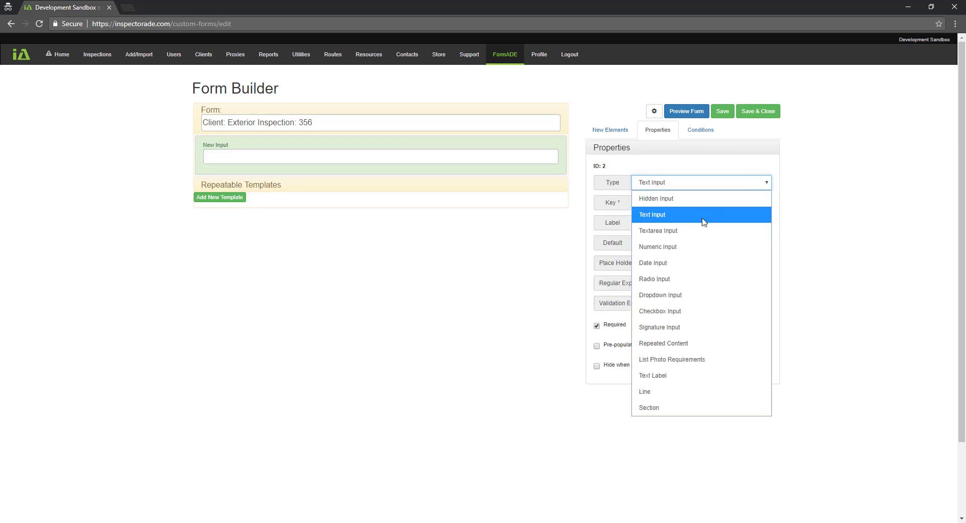
left_click(675, 258)
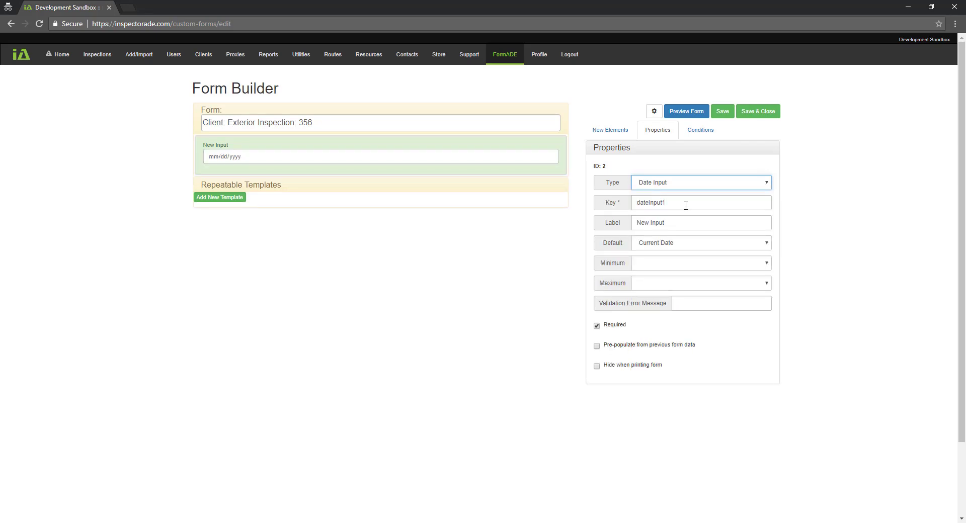
left_click(685, 205)
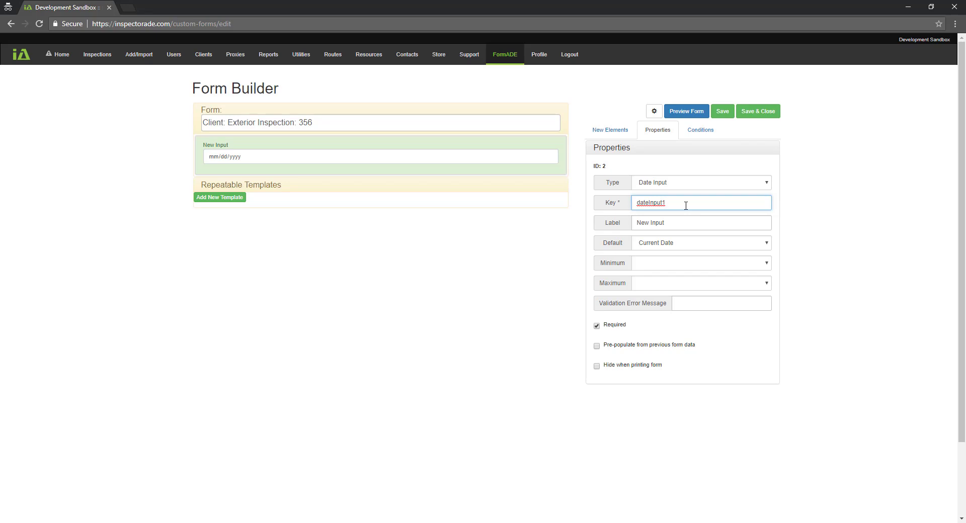
Replace key dateInput1 with CompletedDate and label New Input with Date Completed
double_click(685, 206)
type("Co")
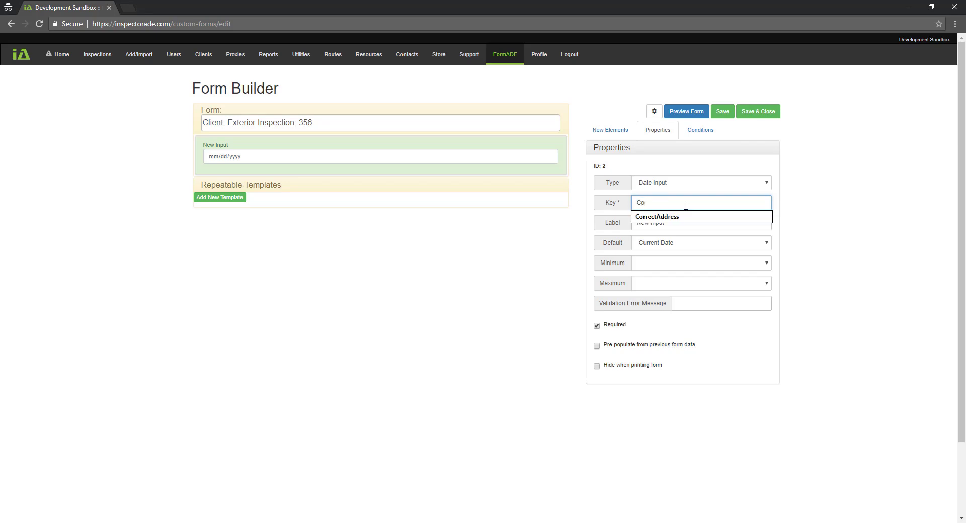
type("mpletedDate")
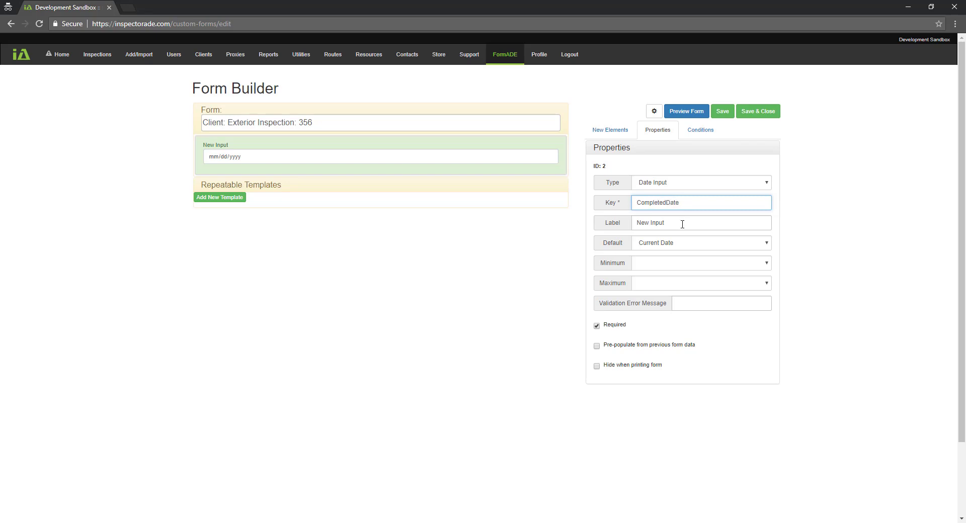
left_click(682, 224)
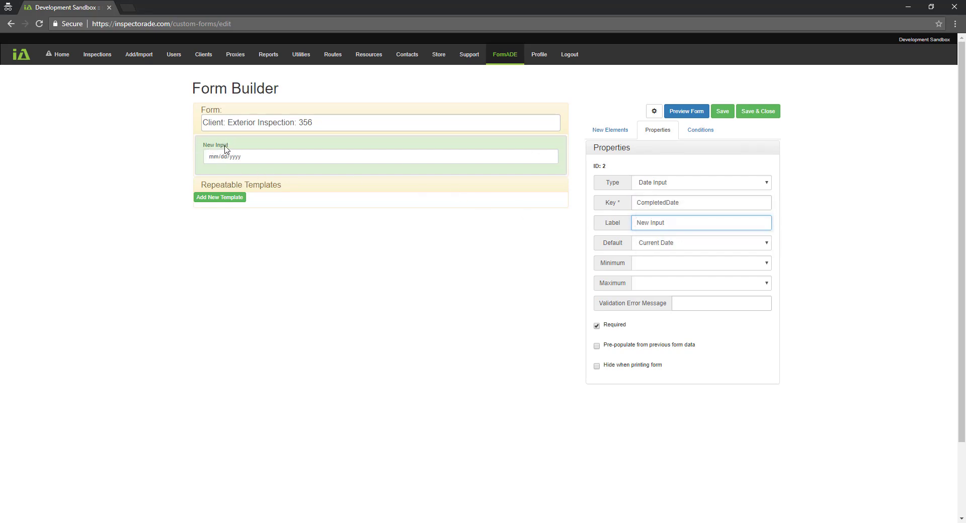
double_click(659, 222)
type("Date Completed")
left_click(767, 245)
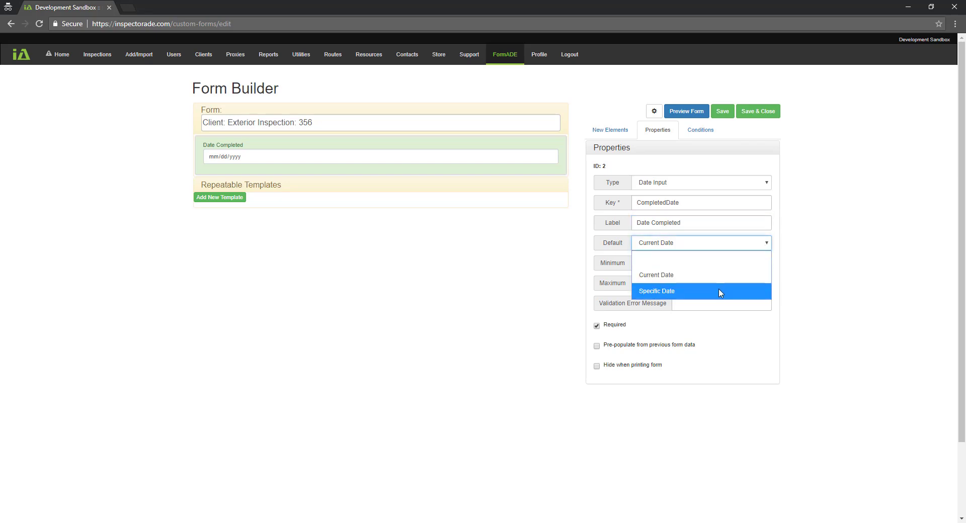
left_click(651, 293)
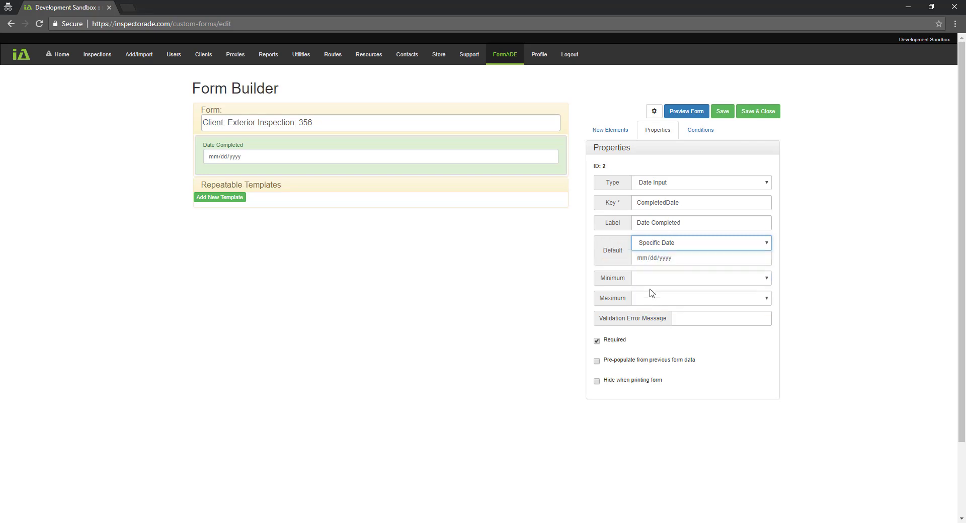
left_click(761, 258)
left_click(765, 245)
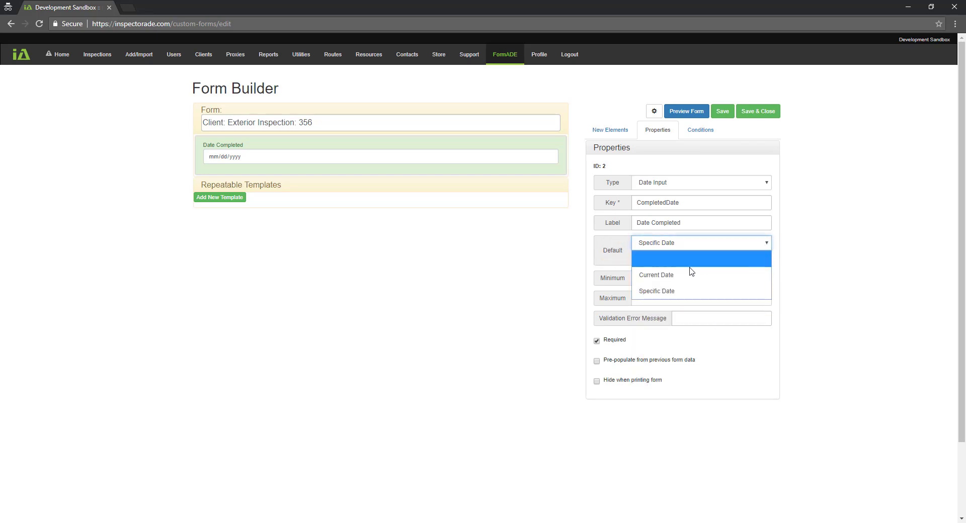
left_click(689, 273)
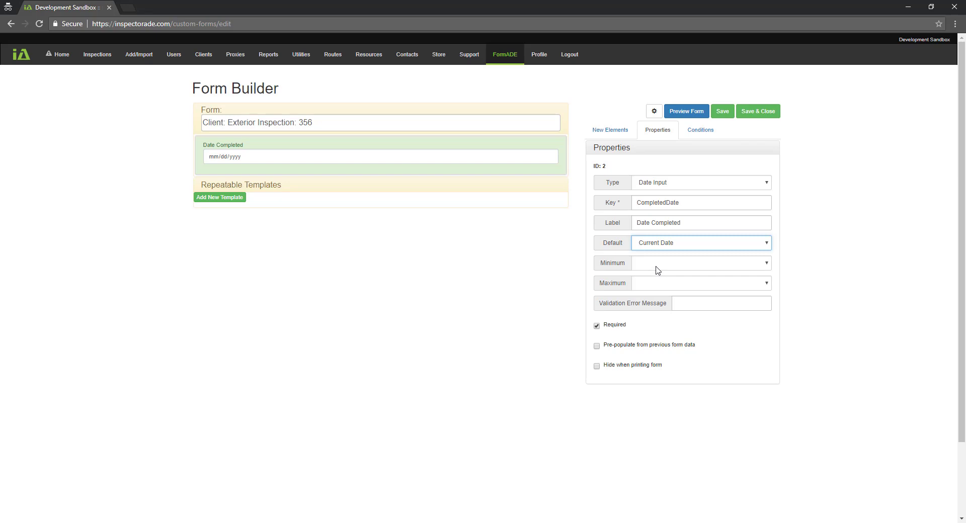
left_click(767, 265)
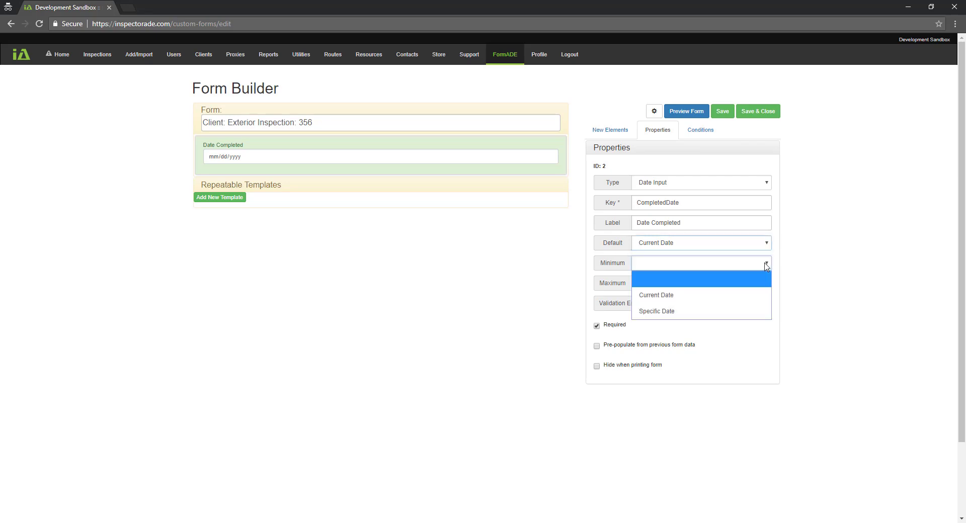
left_click(727, 295)
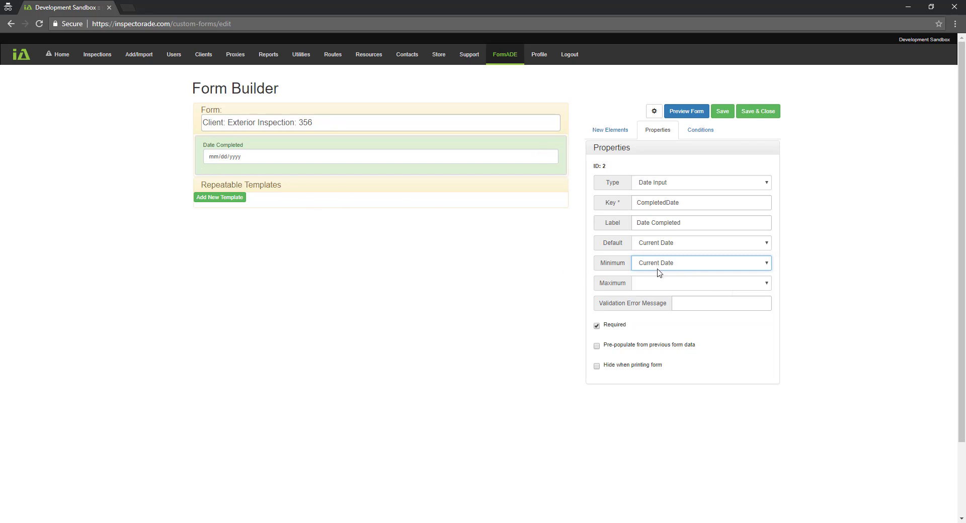
left_click(767, 267)
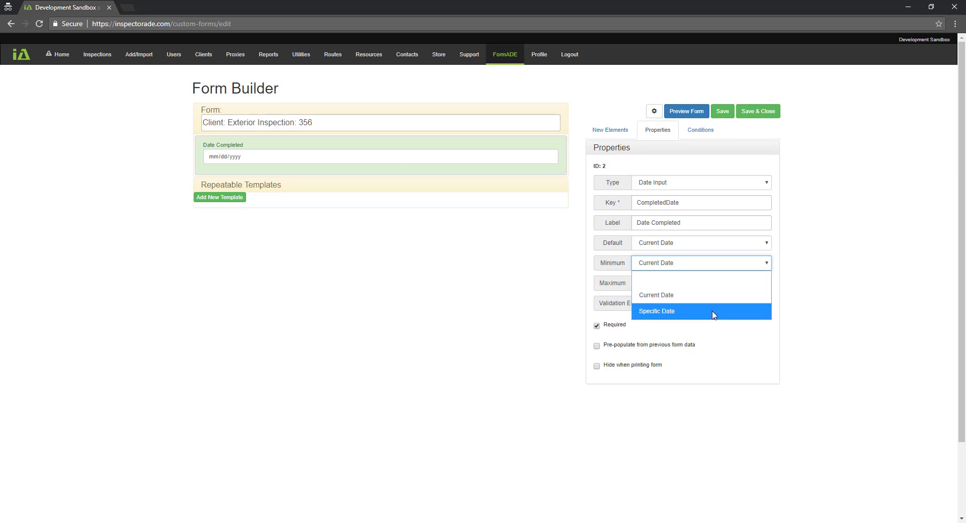
left_click(711, 280)
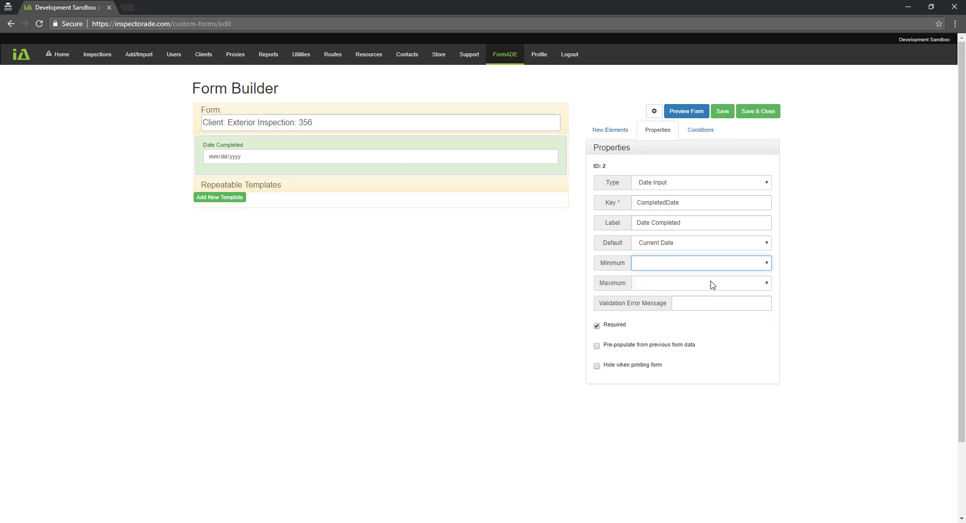
left_click(686, 285)
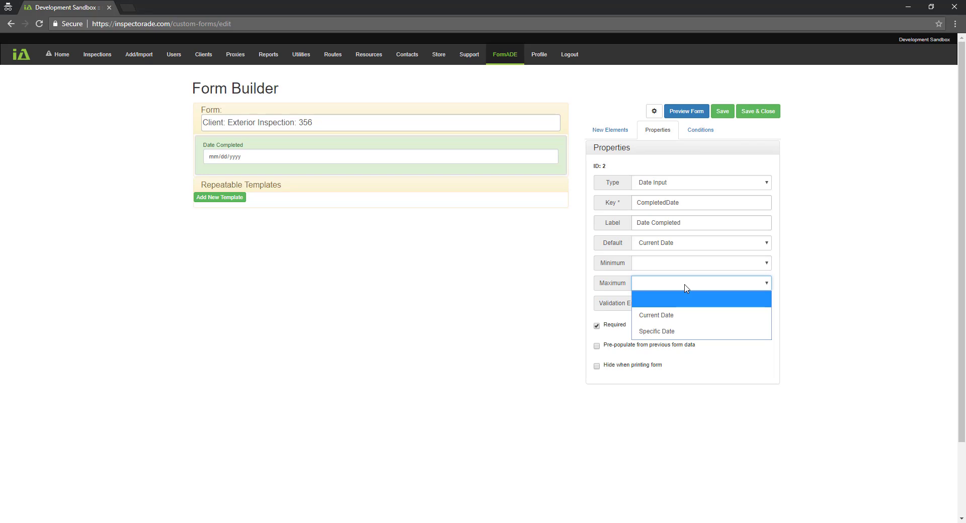
left_click(690, 301)
left_click(690, 304)
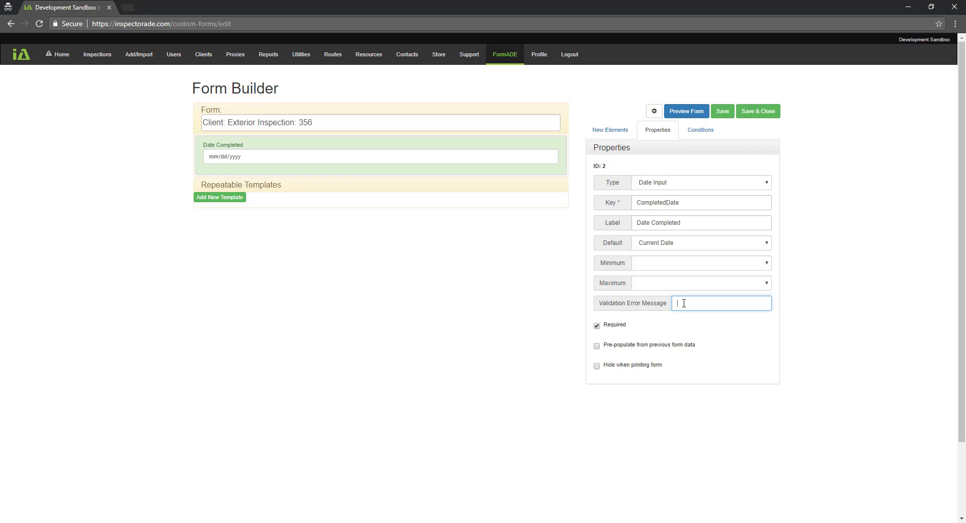
Enter the validation message 'Date must be today's date or later', fixing the apostrophe
type("Date must be todays' date or later")
key("Right")
key("Delete")
key("Left")
type("'")
key("Home")
Set the Date Completed field's minimum date to Current Date
left_click(770, 266)
left_click(724, 298)
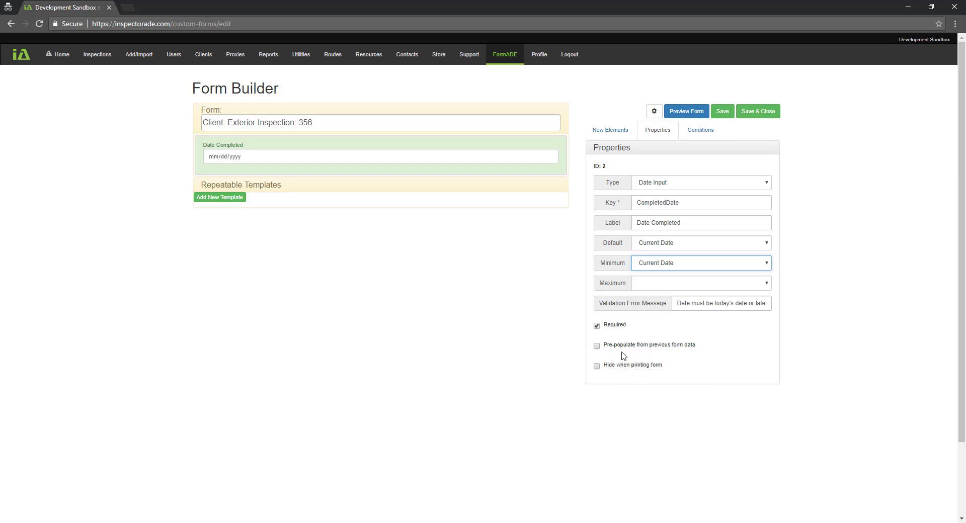
Drop a Text Input element onto the form beneath Date Completed
mouse_move(615, 373)
left_click(606, 131)
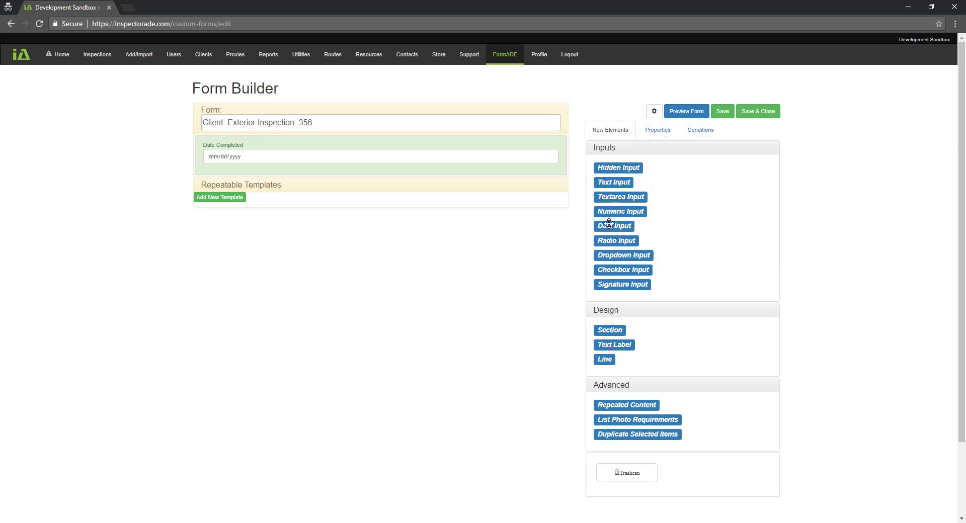
mouse_move(614, 240)
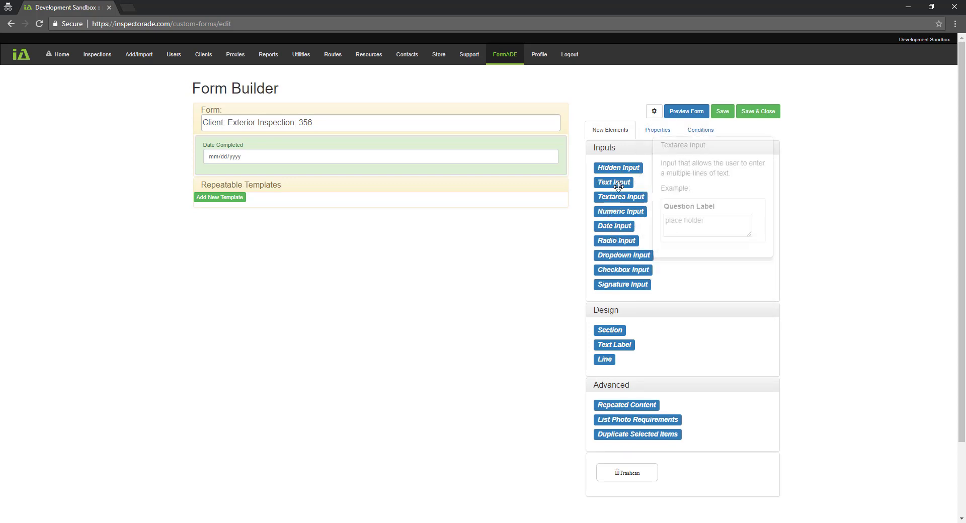
left_click_drag(606, 182, 503, 179)
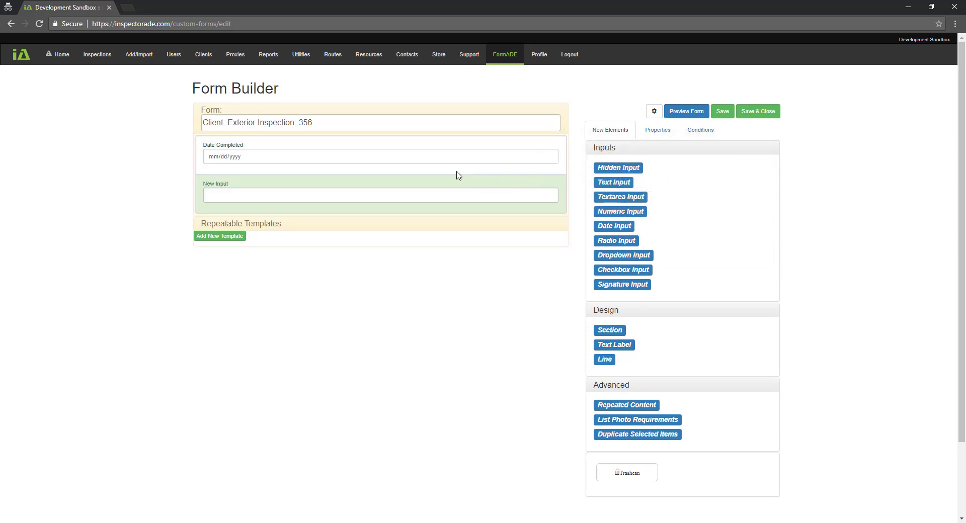
left_click(654, 133)
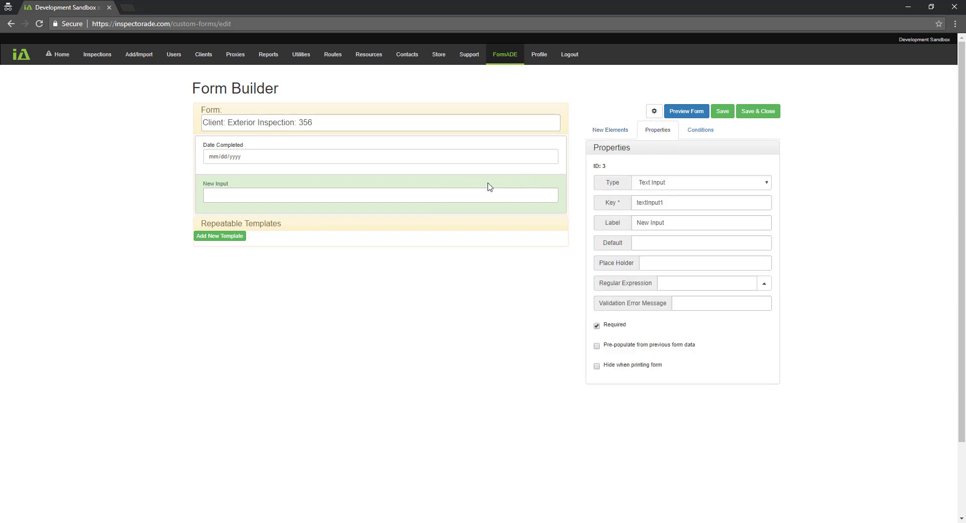
Change the text field's key from textInput1 and its label from New Input to RealtorPhone
left_click(671, 203)
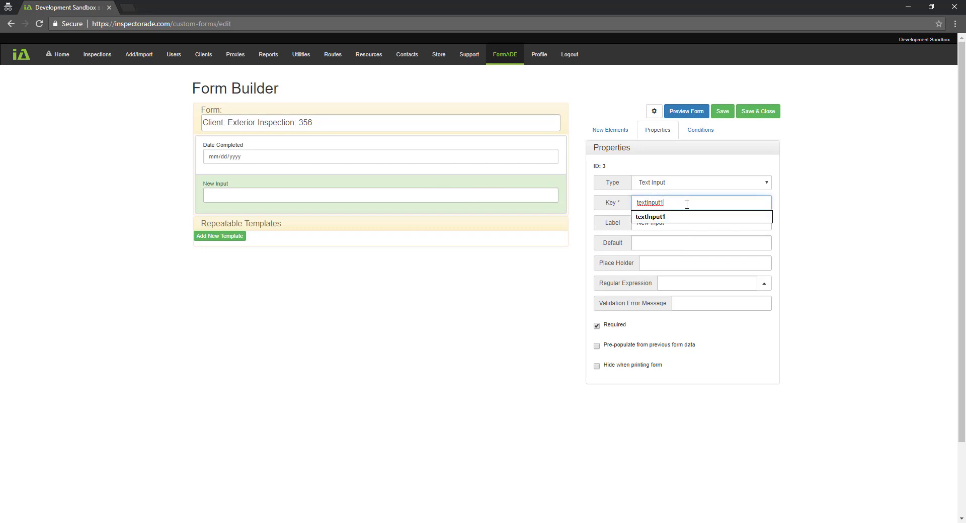
double_click(697, 208)
type("RealtorPhone")
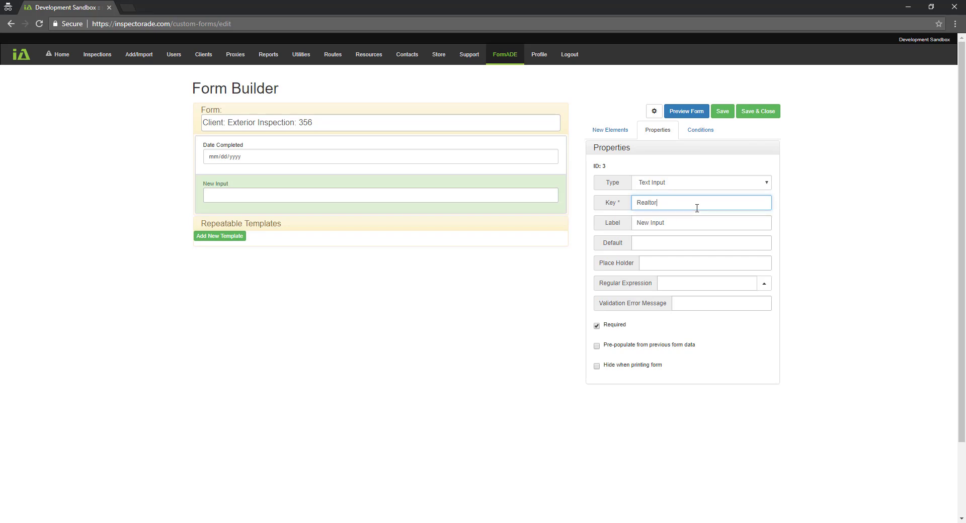
left_click(670, 223)
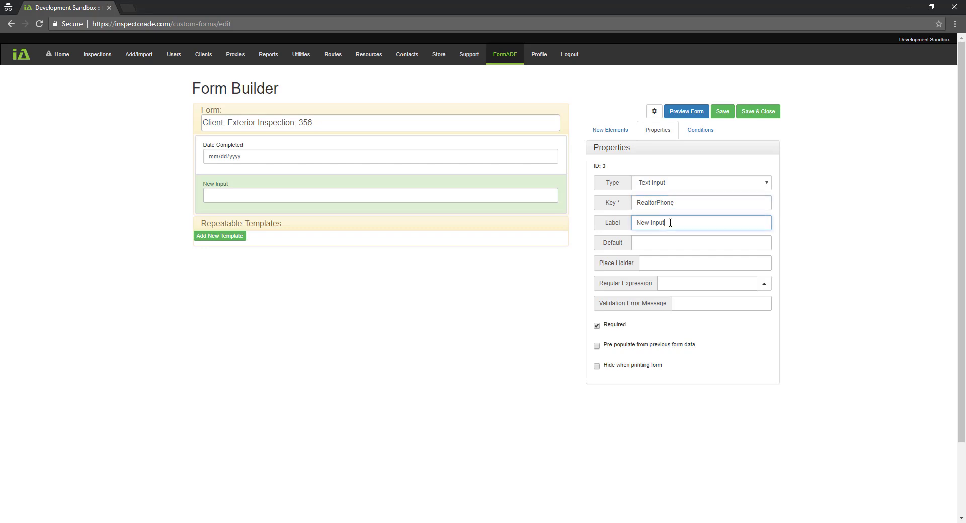
key("ctrl+a")
type("RealtorPhone")
left_click(666, 245)
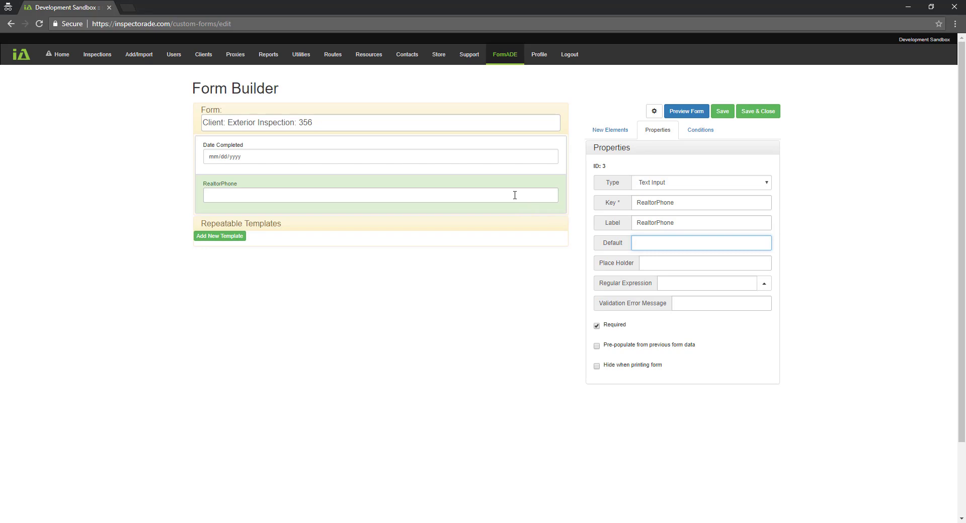
left_click(649, 264)
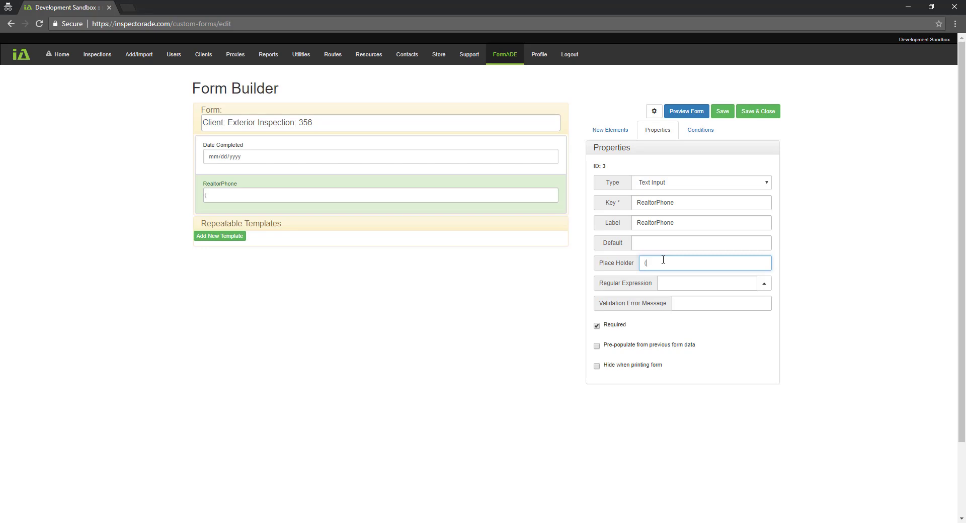
type("555) 123-4567")
Apply the 10 Digit Phone Number pattern with error message 'Phone number must be in the format of (xxx) xxx-xxxx'
left_click(762, 284)
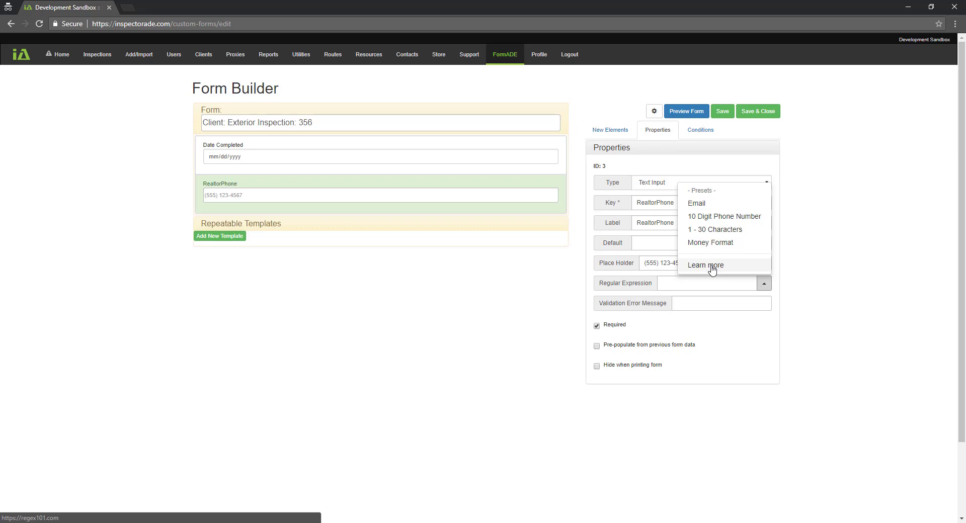
left_click(724, 218)
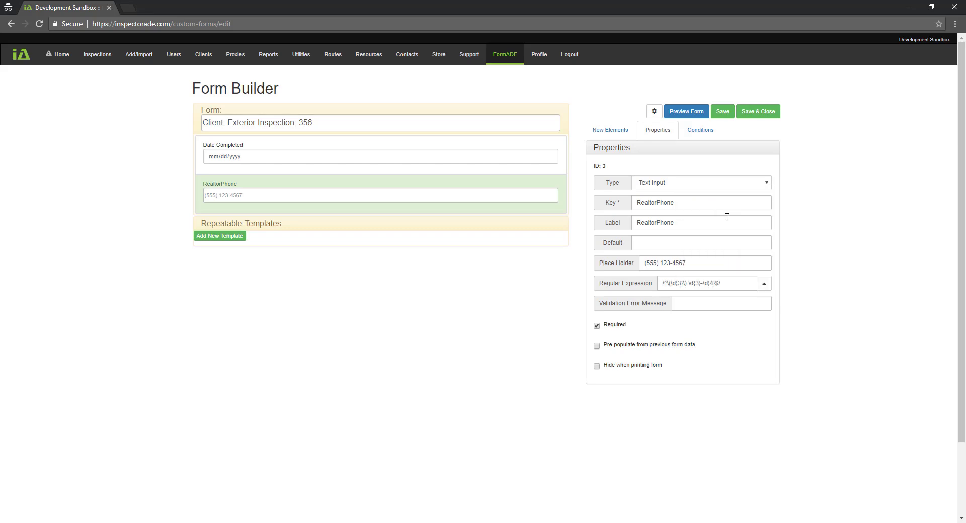
left_click(690, 304)
type("Phone")
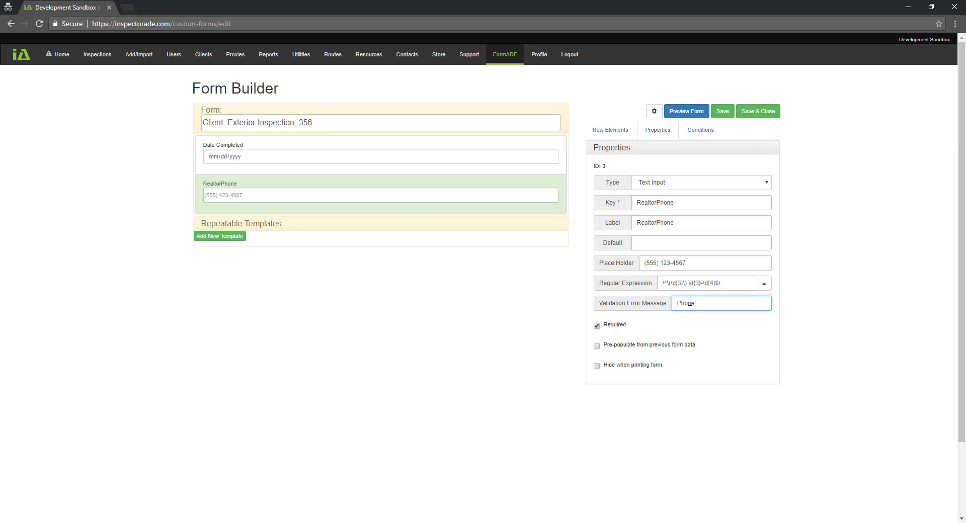
type(" number must be inthe")
type(" formst of (")
type("xxx) xxx")
type("-xxxx")
key("BackSpace")
type("a")
key("Home")
key("End")
mouse_move(602, 330)
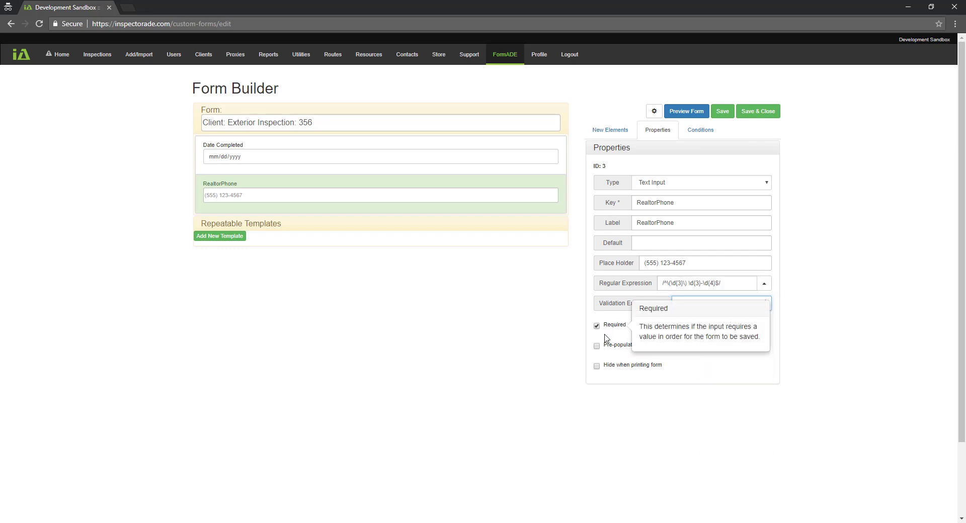
mouse_move(615, 376)
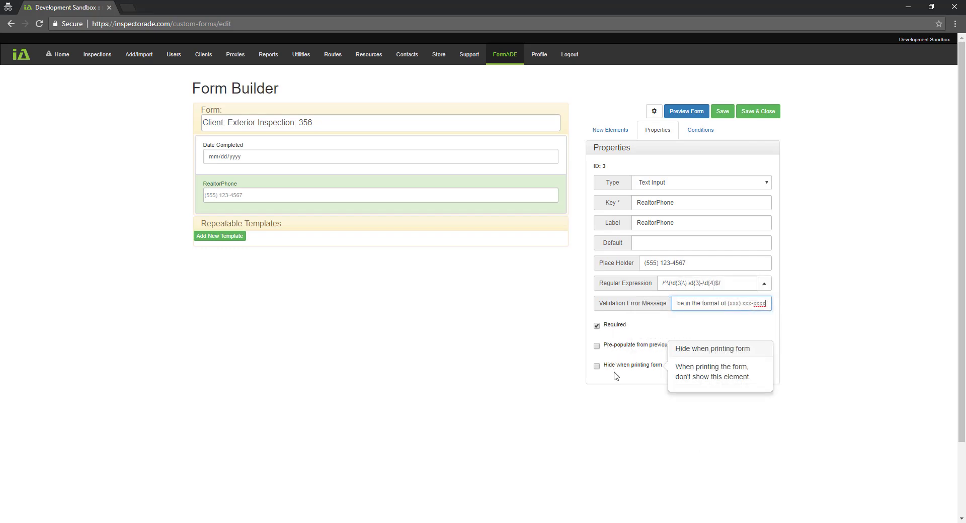
Add a Radio Input (key radioInput1) below RealtorPhone and show its properties
left_click(611, 130)
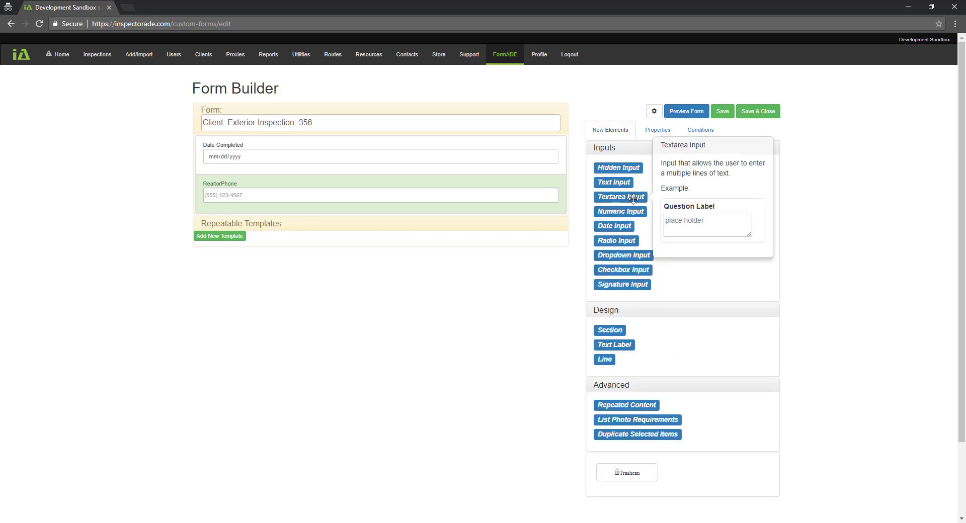
mouse_move(623, 269)
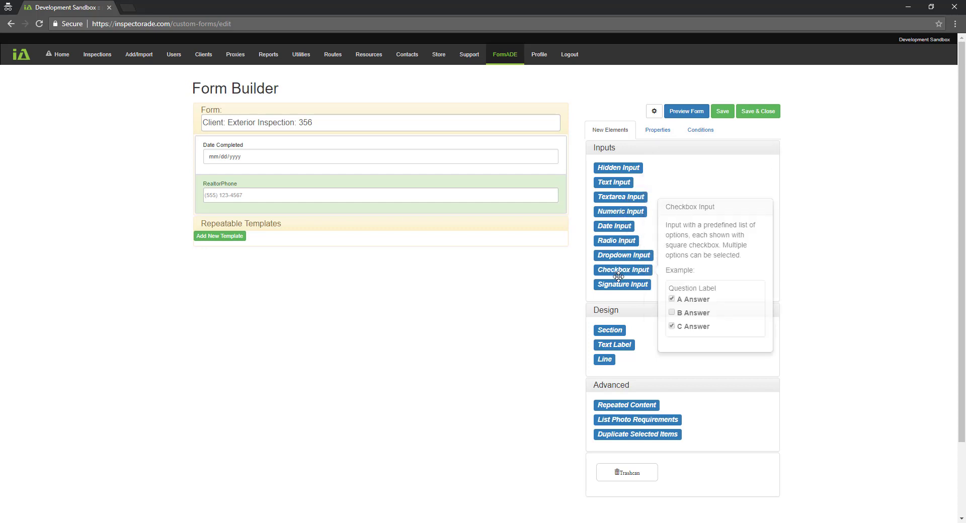
left_click_drag(615, 241, 472, 217)
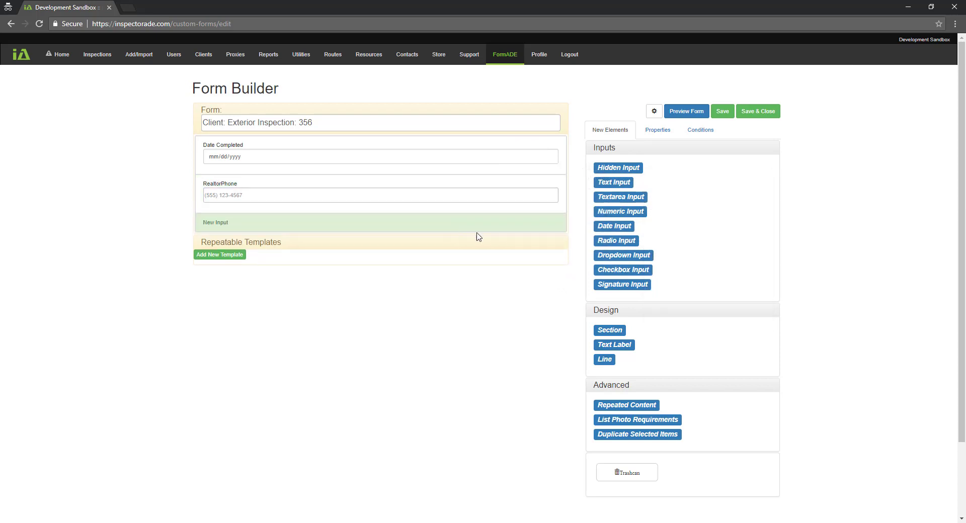
left_click(658, 132)
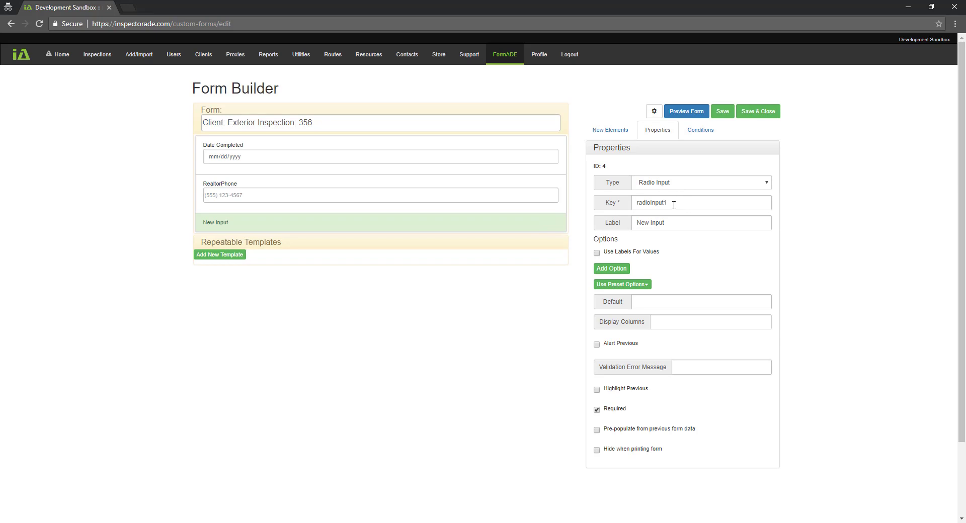
Set the radio field's key to ConditionTester and label to Choose an Option, adding no preset options
left_click(623, 210)
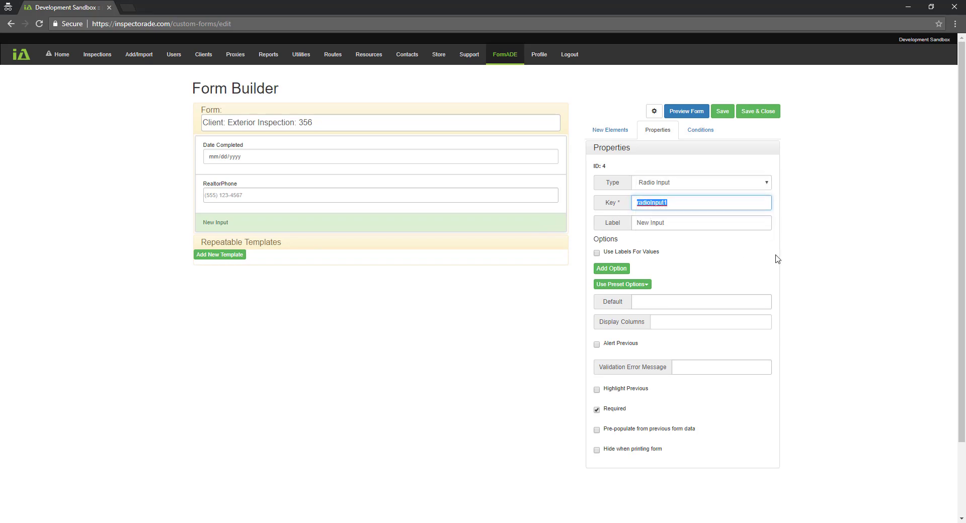
type("ConditionTester")
left_click(697, 223)
type("Choos")
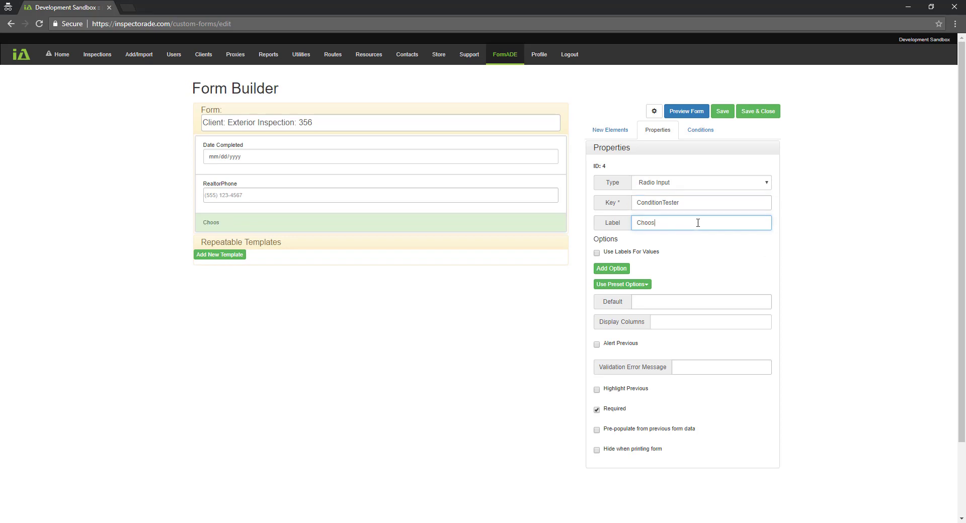
type("e an Option")
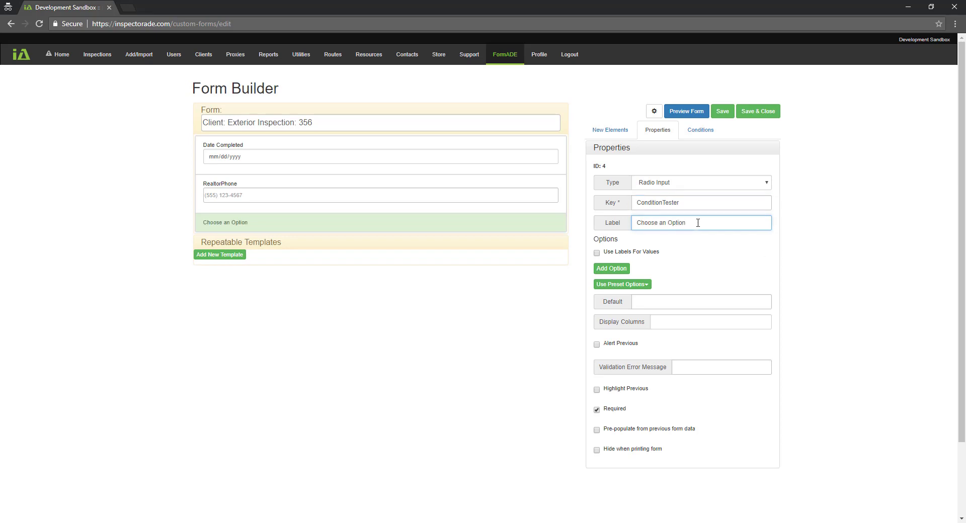
left_click(646, 286)
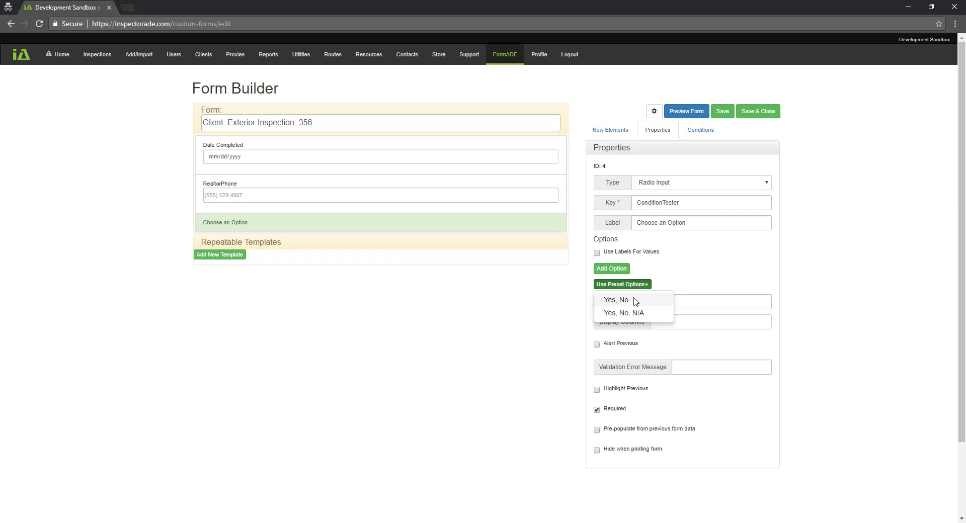
left_click(675, 277)
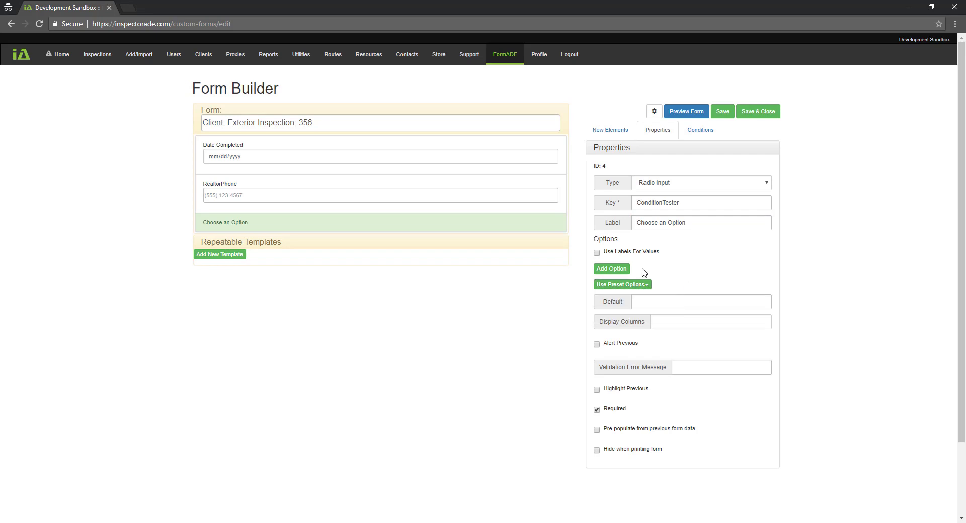
Add three options labelled A, C and B, then move B above C for the order A, B, C
left_click(609, 270)
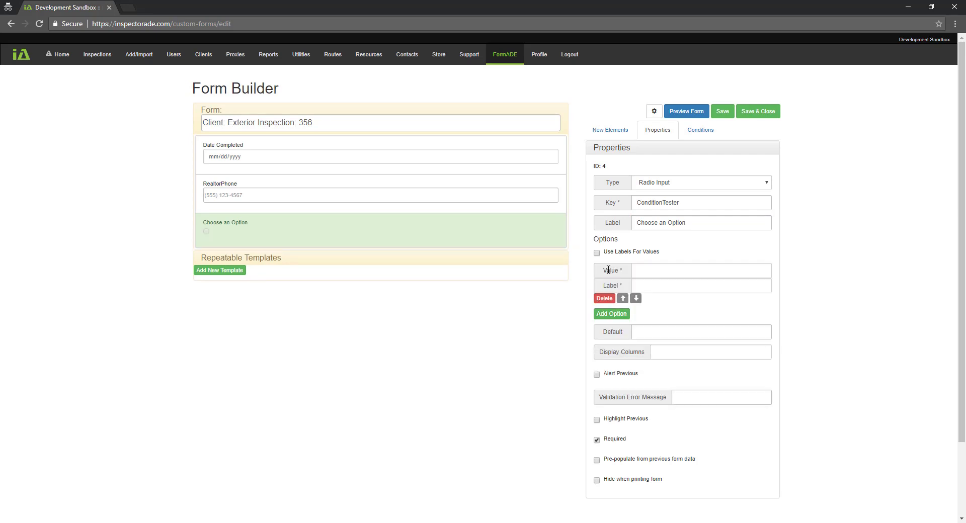
left_click(648, 287)
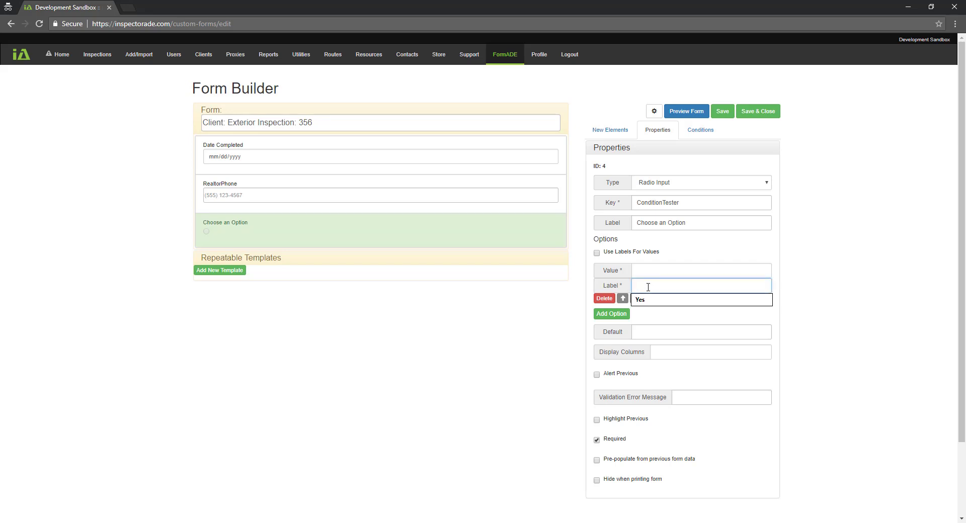
type("A")
left_click(611, 314)
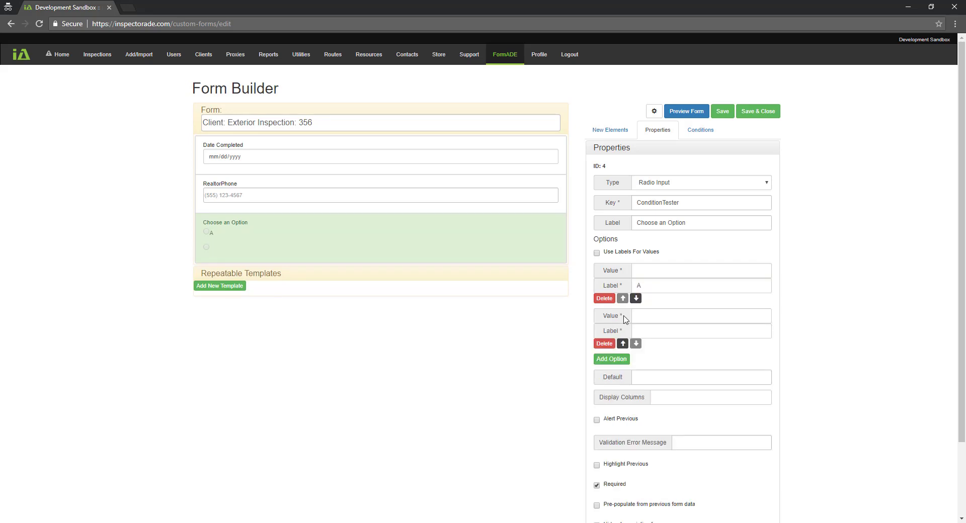
left_click(645, 330)
type("C")
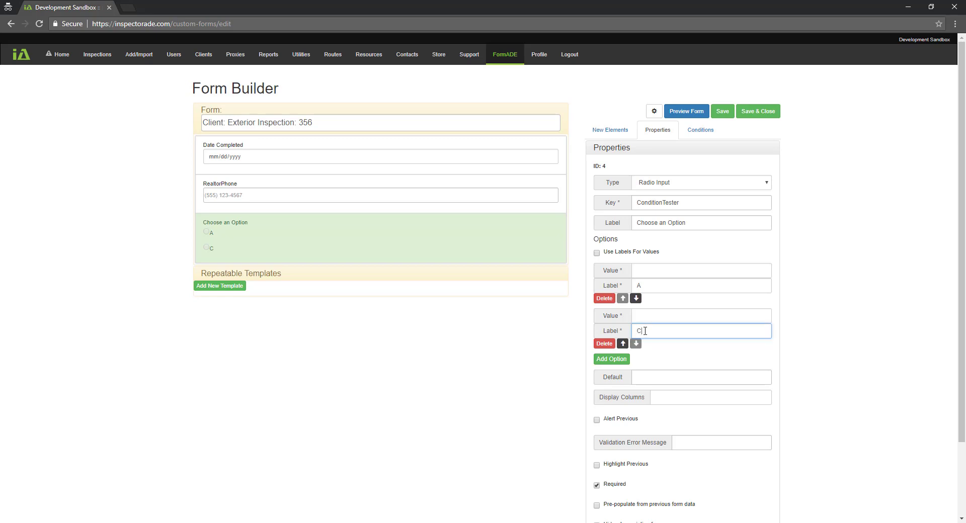
left_click(621, 360)
left_click(655, 375)
type("B")
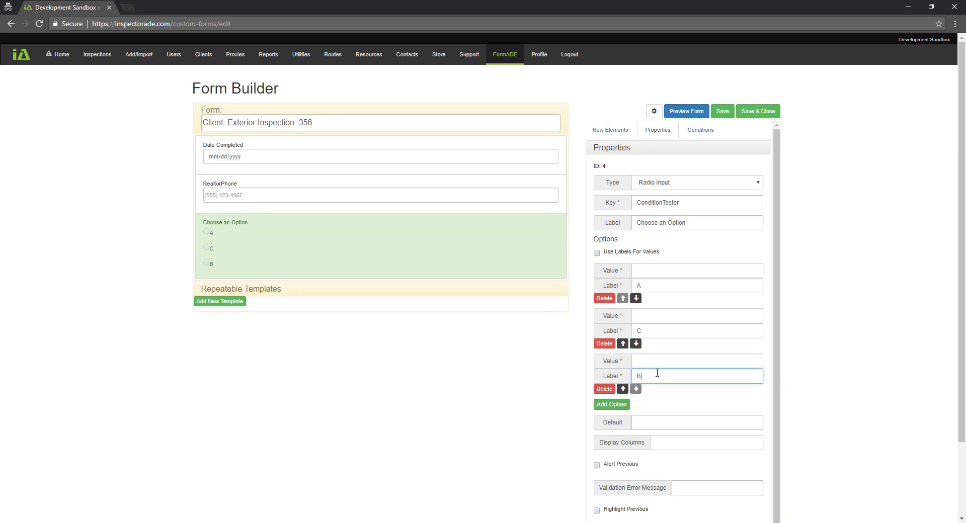
left_click(636, 345)
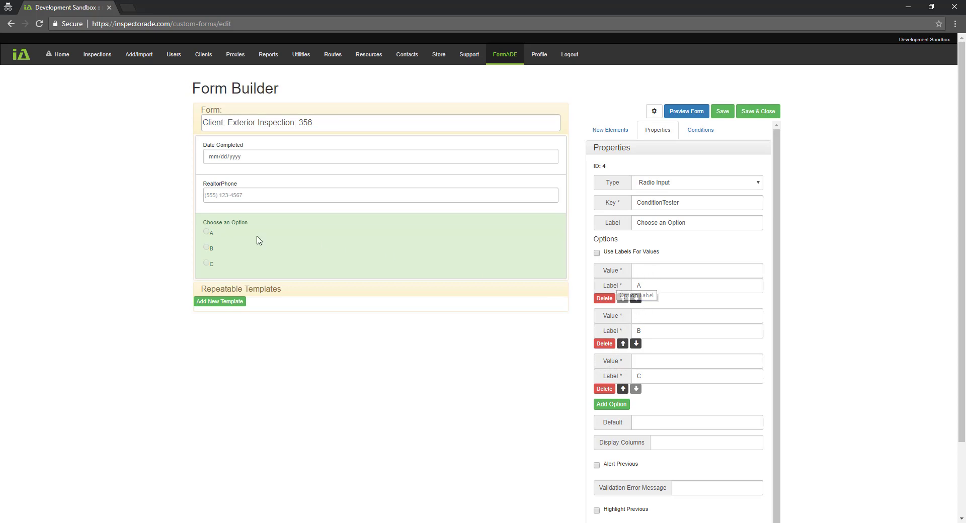
Give options A, B and C the values 1, 2 and 3
left_click(641, 271)
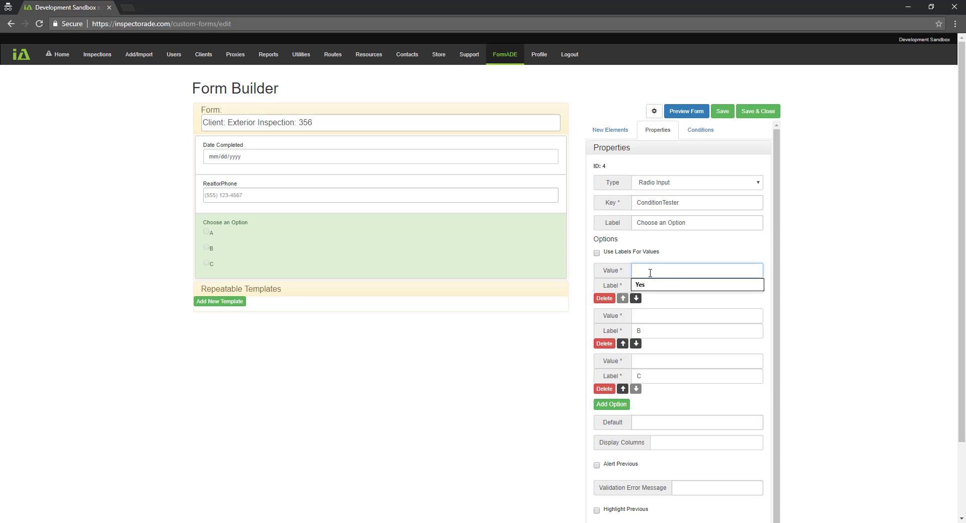
type("1")
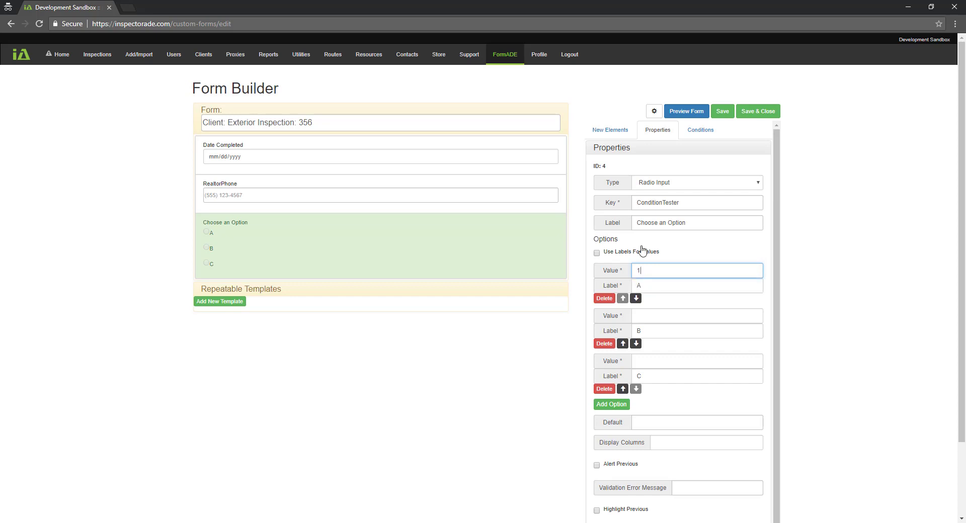
left_click(660, 317)
type("2")
left_click(656, 362)
type("3")
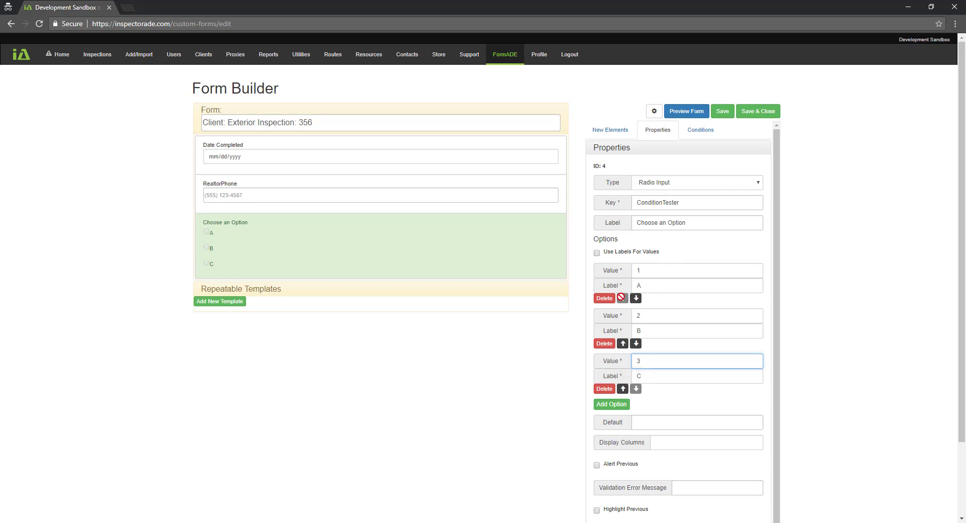
Enable Use Labels For Values so A, B and C serve as the values
left_click(596, 253)
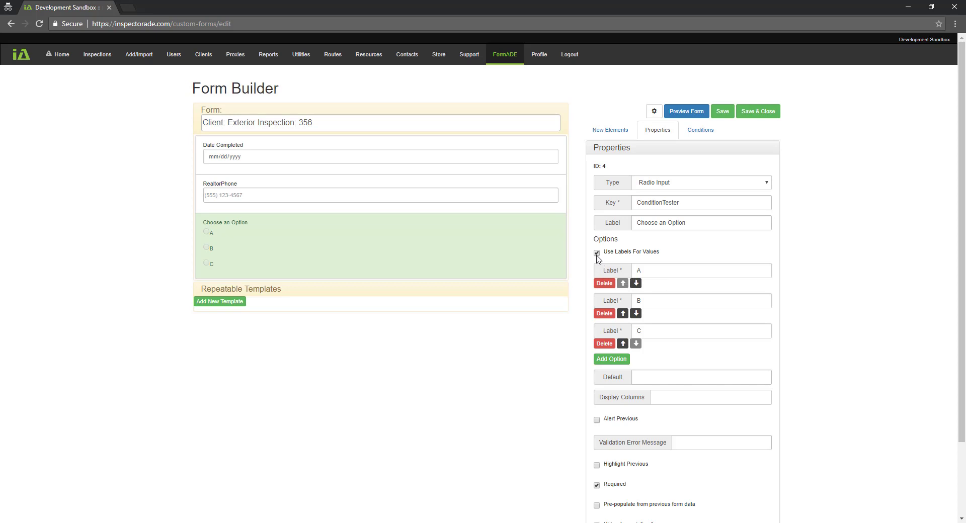
left_click(597, 253)
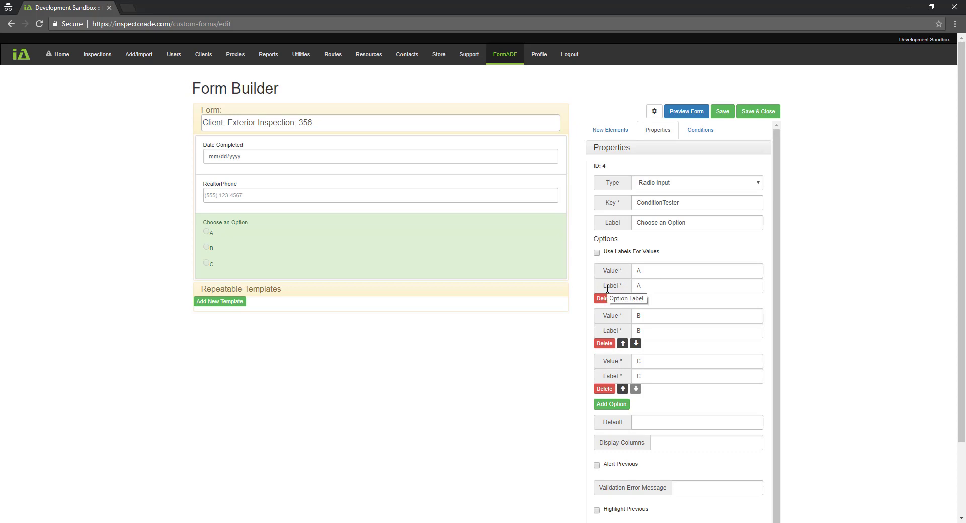
left_click(596, 254)
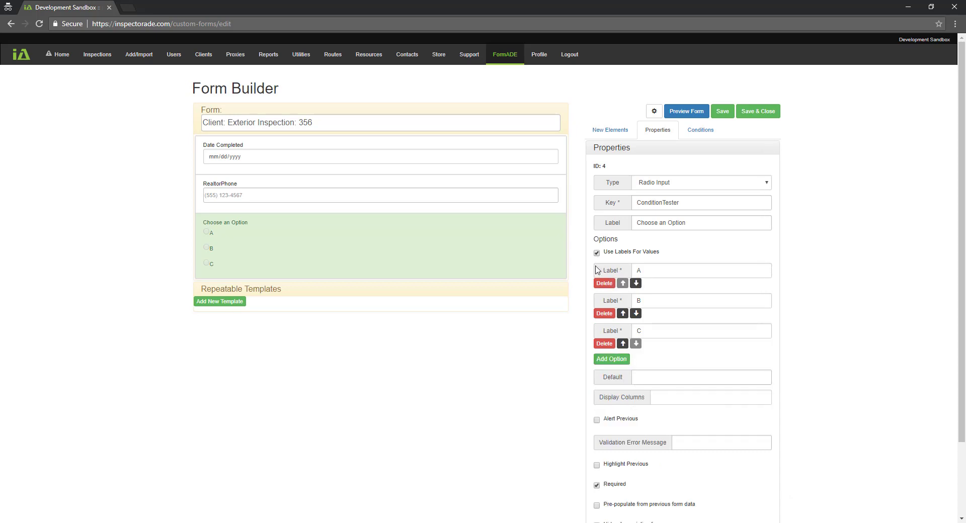
left_click(653, 378)
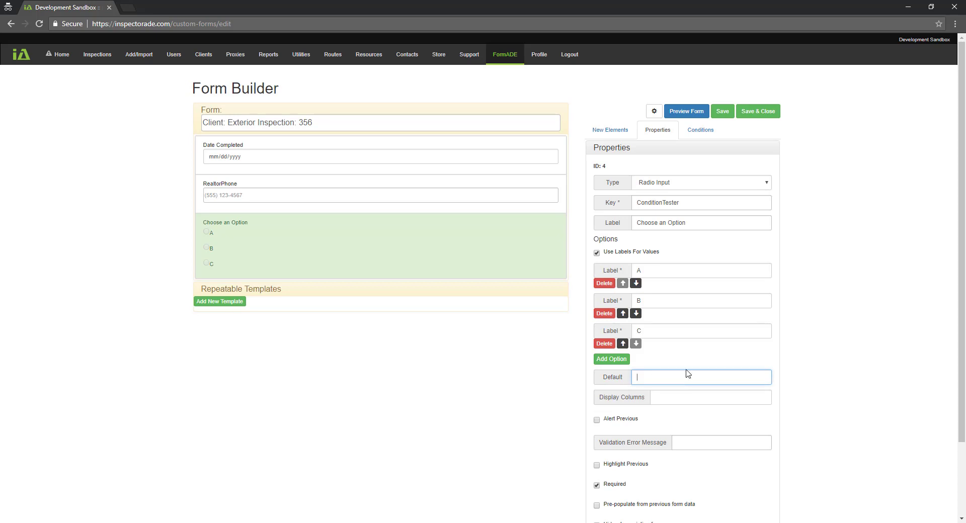
Set Display Columns to 3 for the Choose an Option radio field
scroll(685, 372, "down", 1)
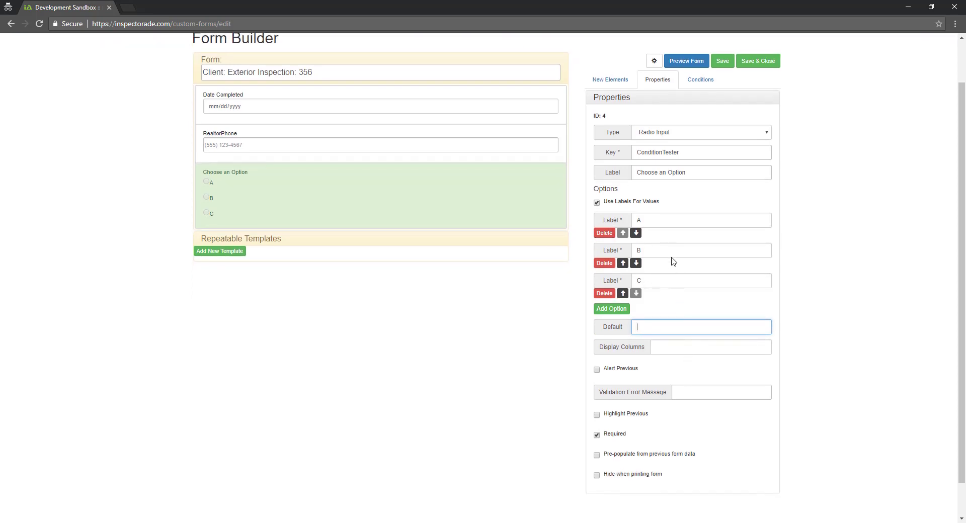
left_click(664, 348)
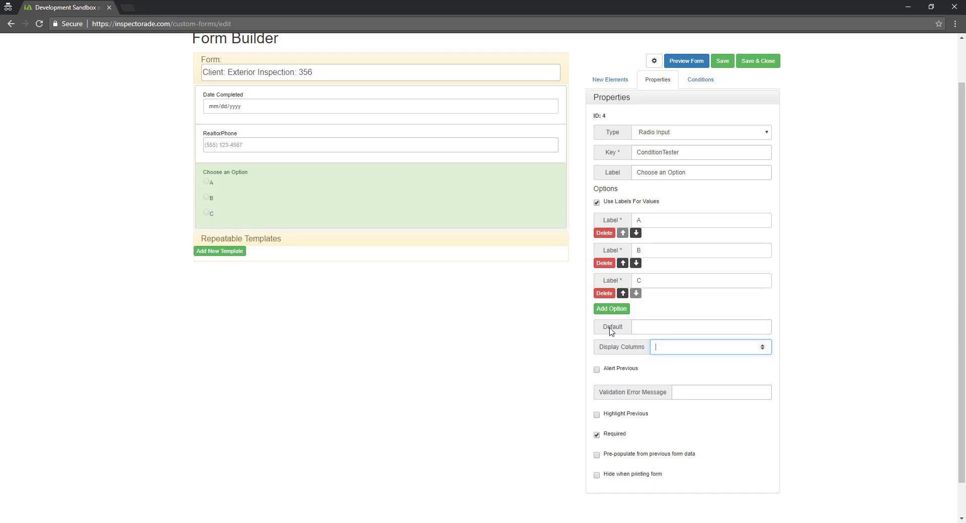
mouse_move(621, 337)
mouse_move(611, 373)
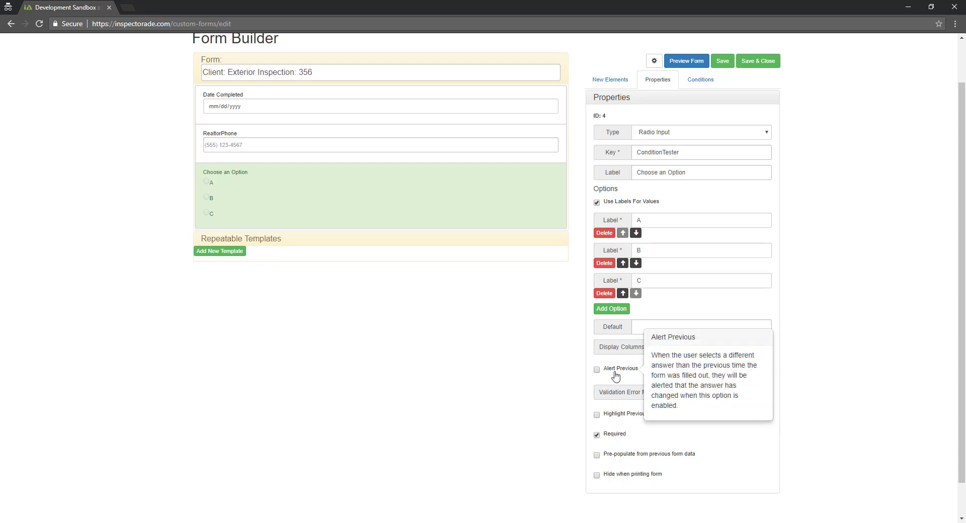
left_click(702, 395)
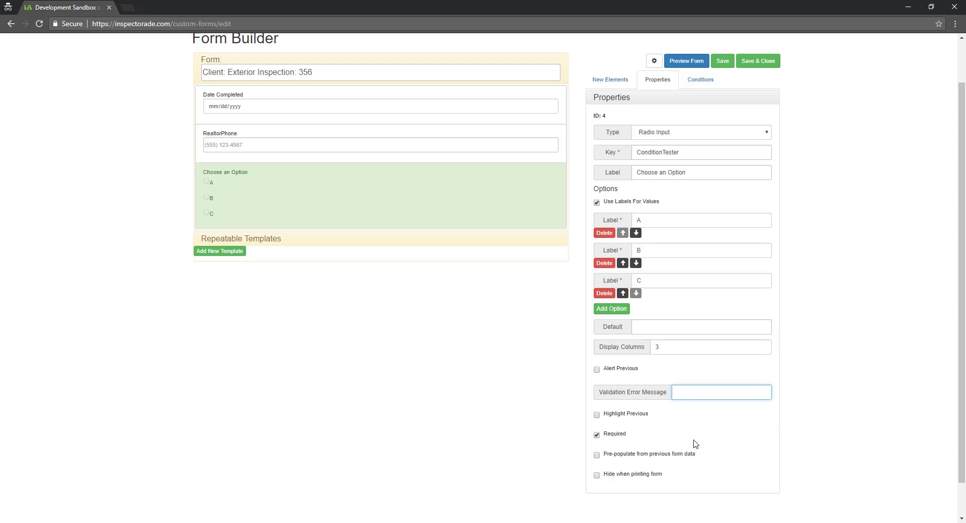
scroll(711, 434, "down", 1)
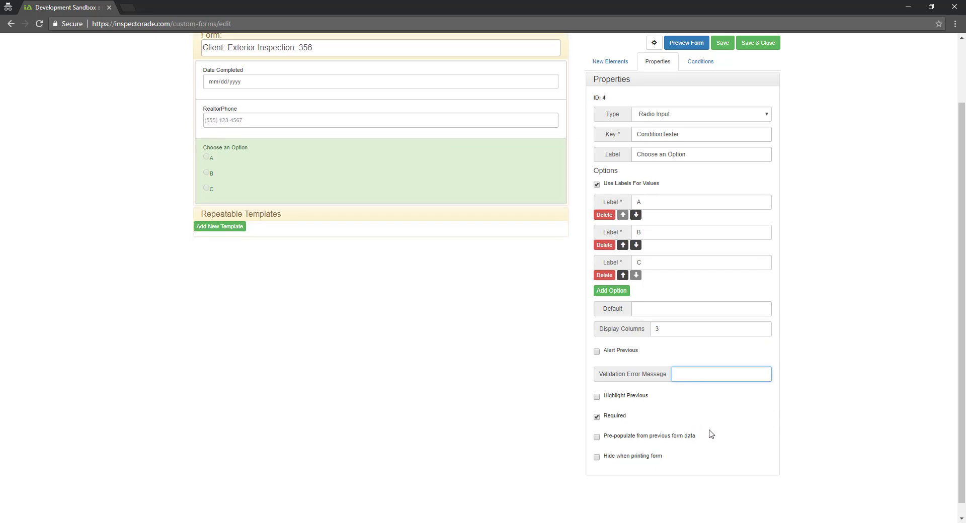
scroll(711, 434, "up", 1)
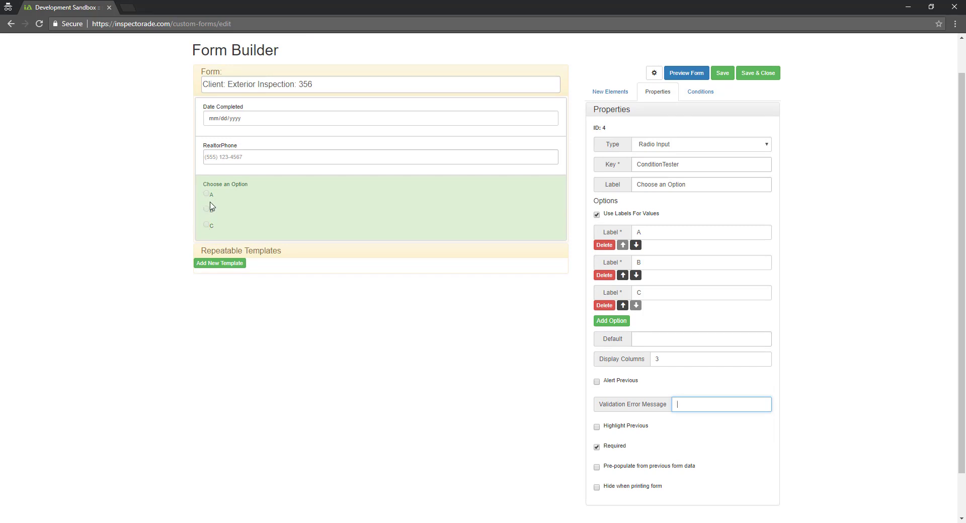
Try option A on the form, check the input Type list unchanged, and return to New Elements
mouse_move(675, 416)
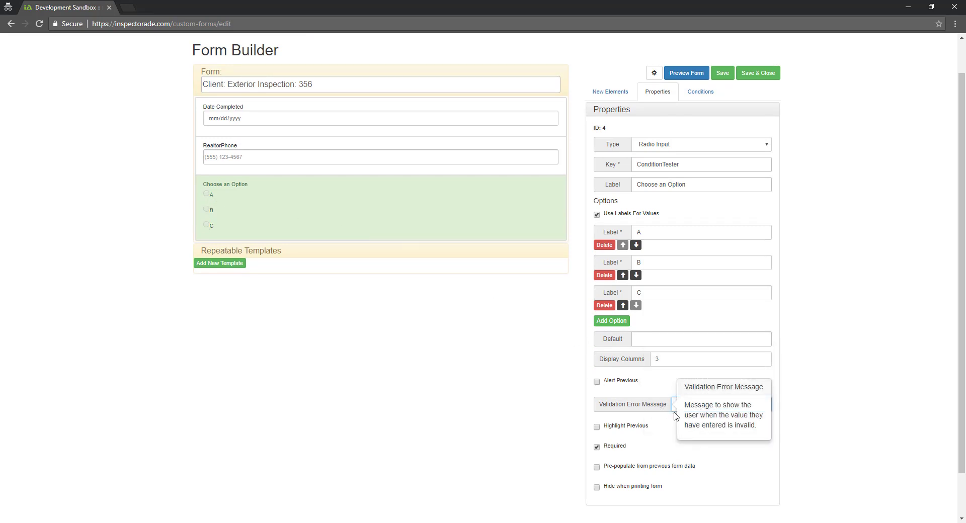
mouse_move(632, 433)
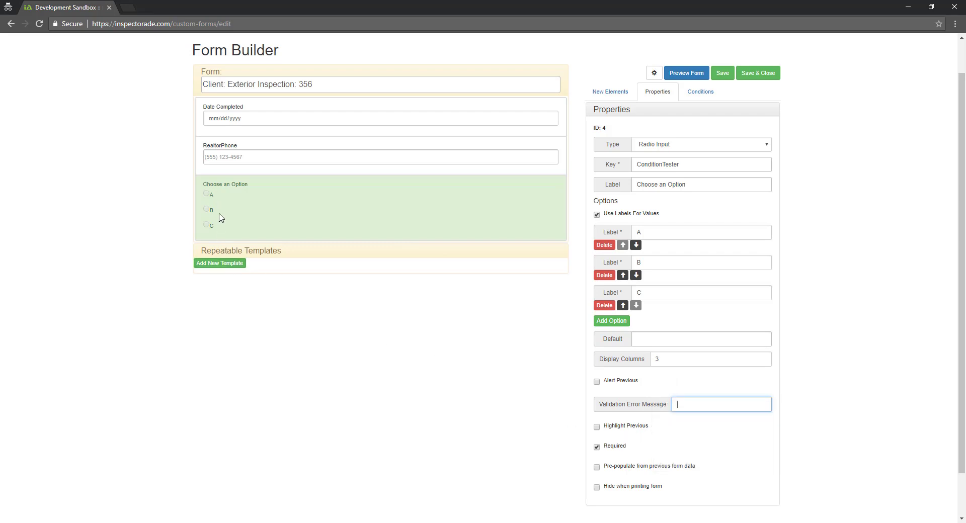
left_click(207, 193)
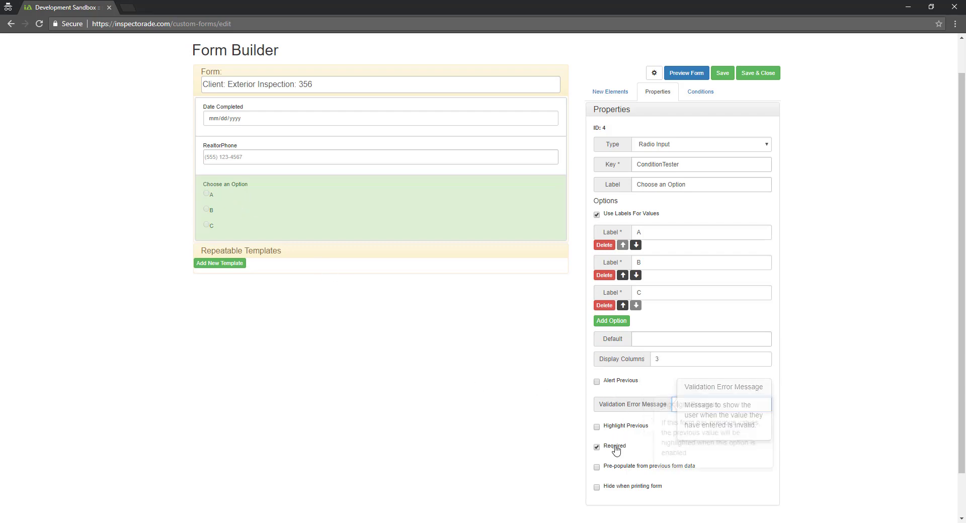
mouse_move(619, 470)
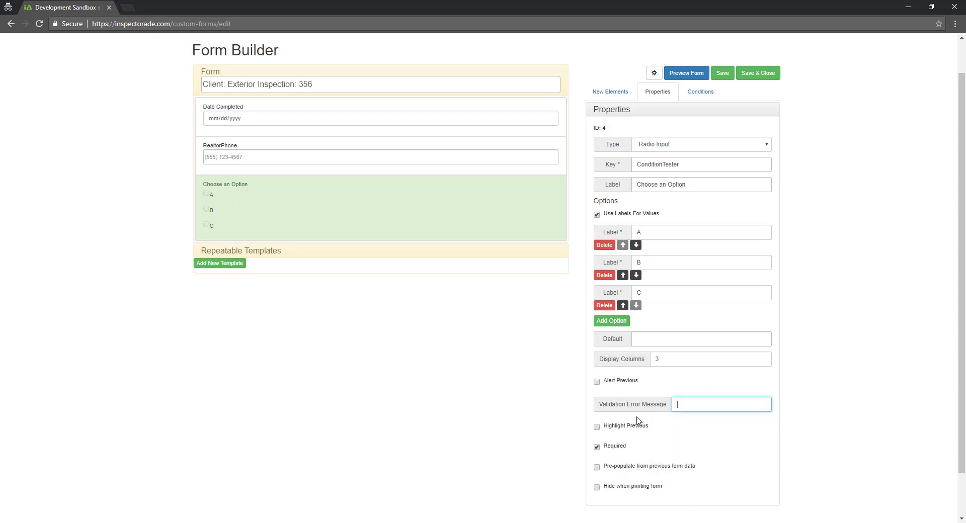
mouse_move(651, 468)
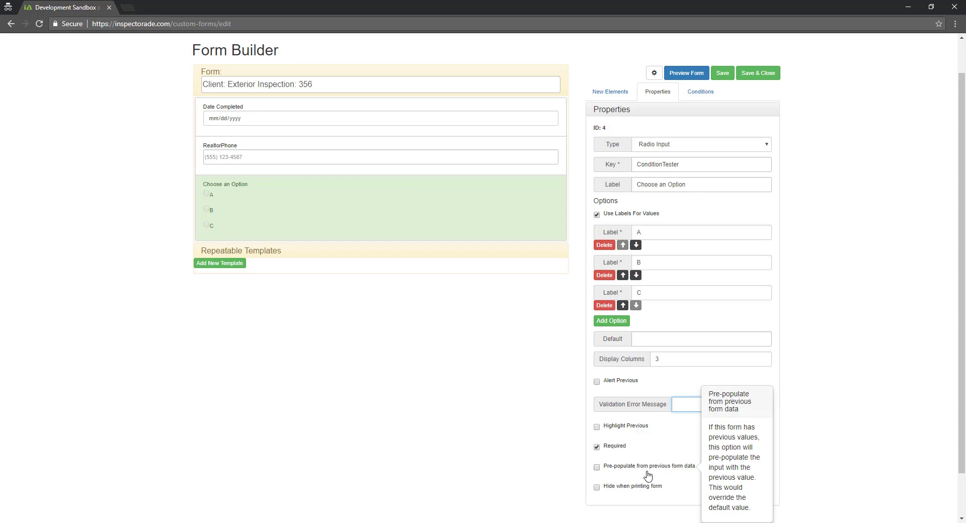
left_click(715, 150)
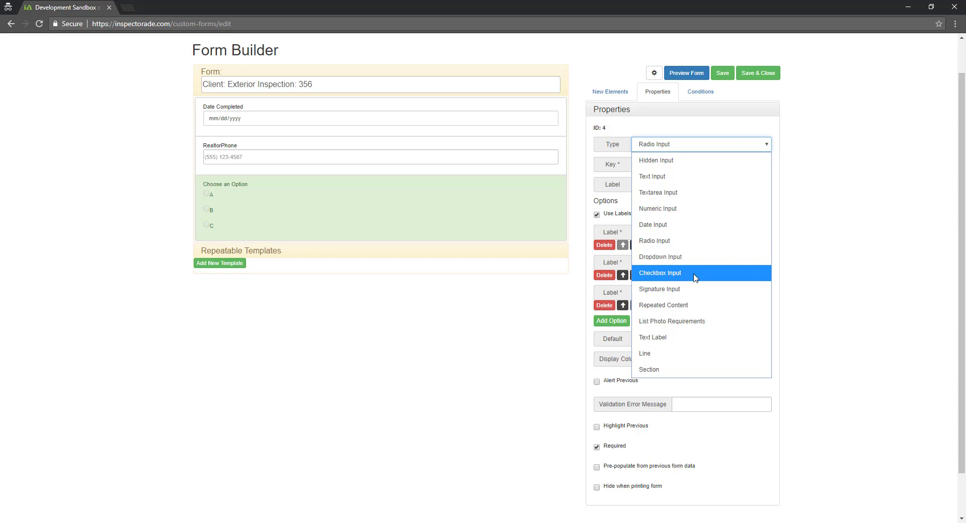
left_click(810, 363)
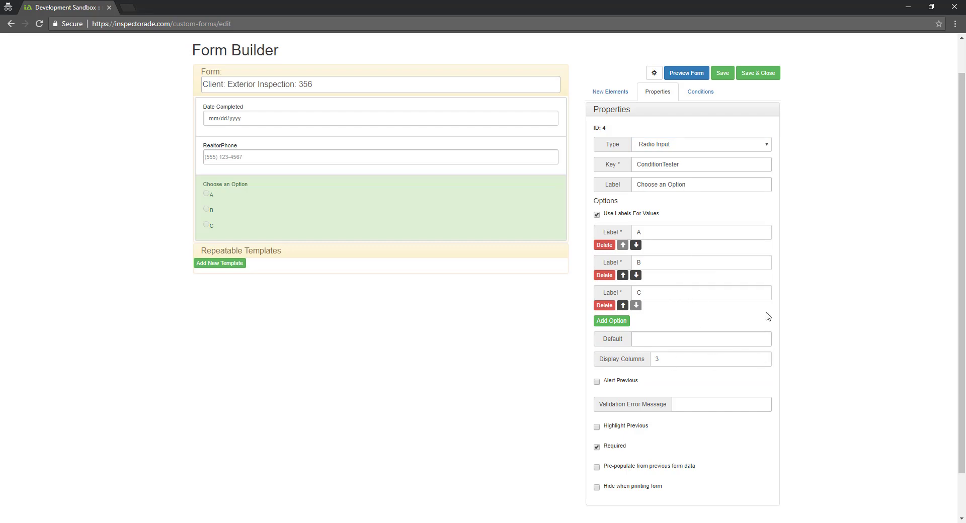
left_click(608, 93)
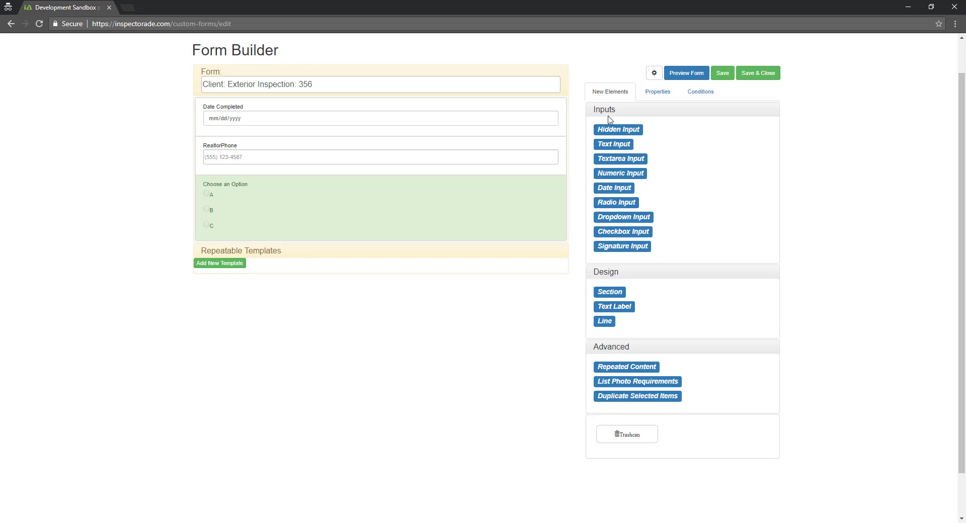
Drag a Numeric Input (key integerInput1) below Choose an Option and show its properties
mouse_move(607, 176)
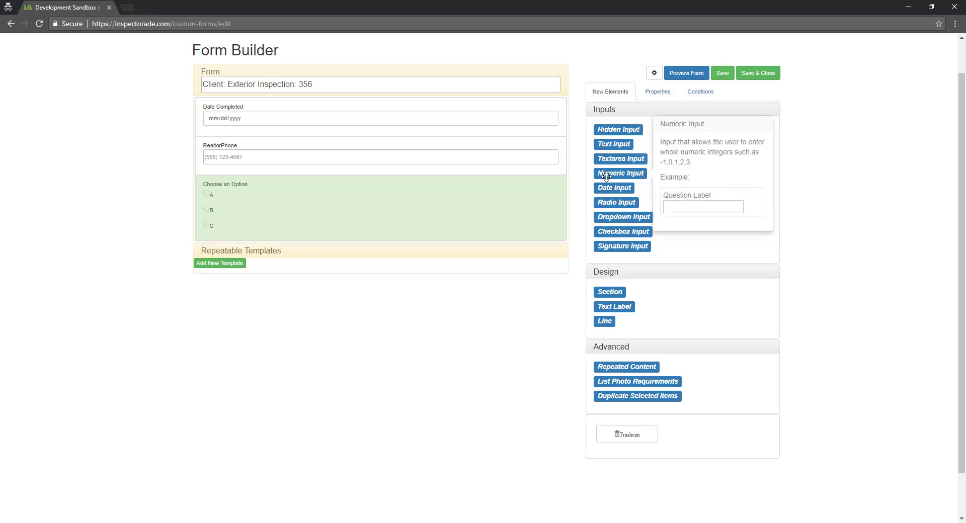
left_click_drag(607, 176, 427, 248)
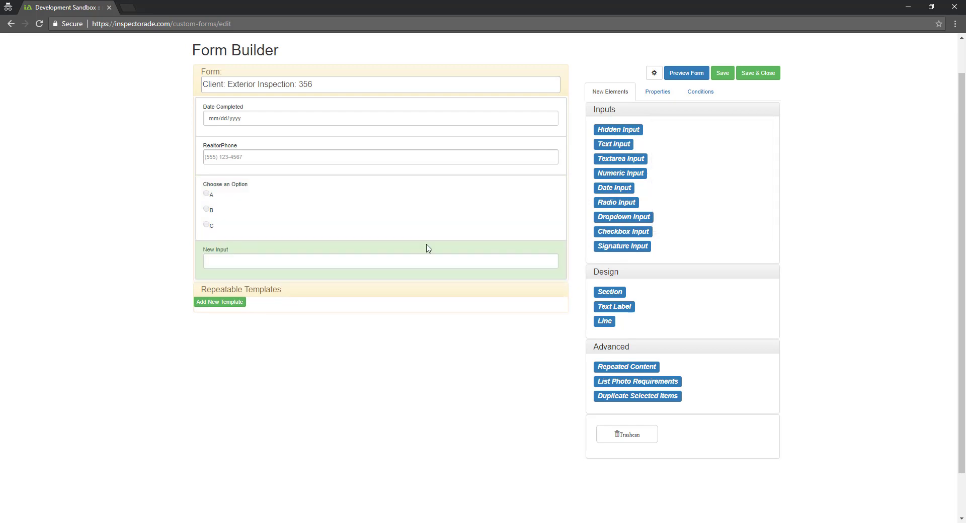
left_click(658, 92)
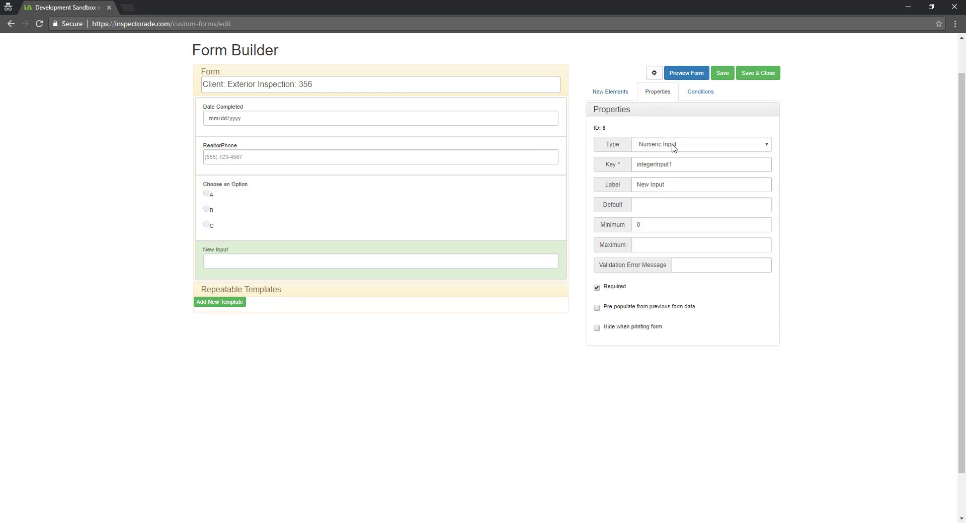
Set the numeric field's key to NumFloors and its label to Number of Floors
left_click(664, 163)
double_click(665, 164)
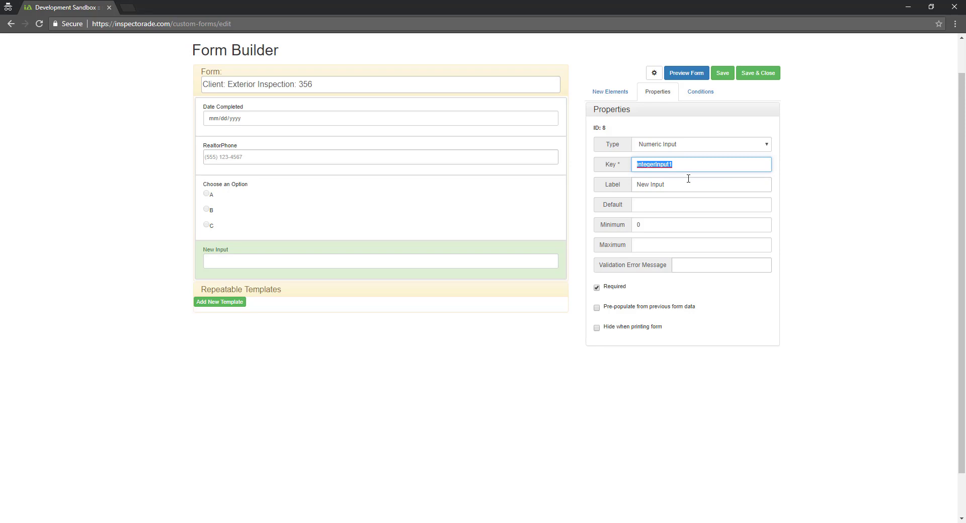
type("NumFloors")
key("Tab")
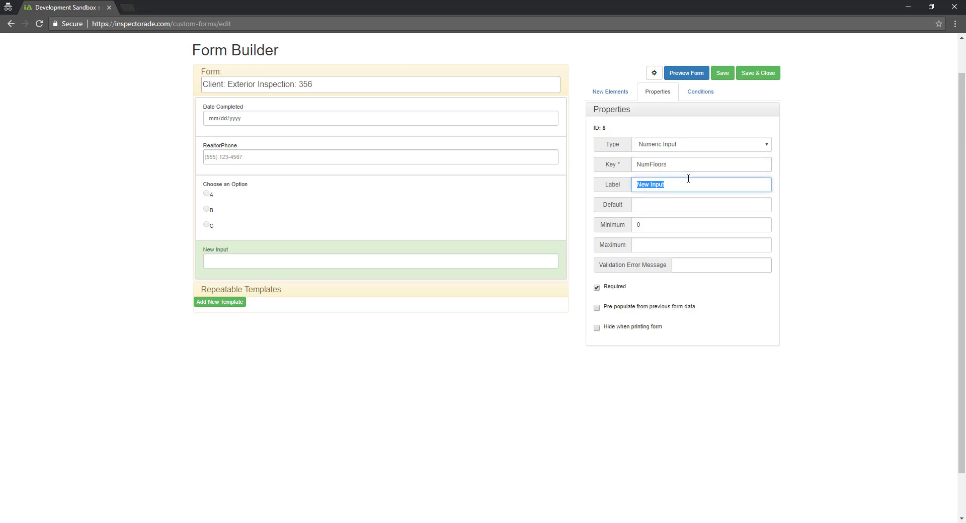
type("Number of Floors")
Limit it to minimum 0, maximum 4, with message 'The number of floors must be between 0 and 4'
left_click(675, 206)
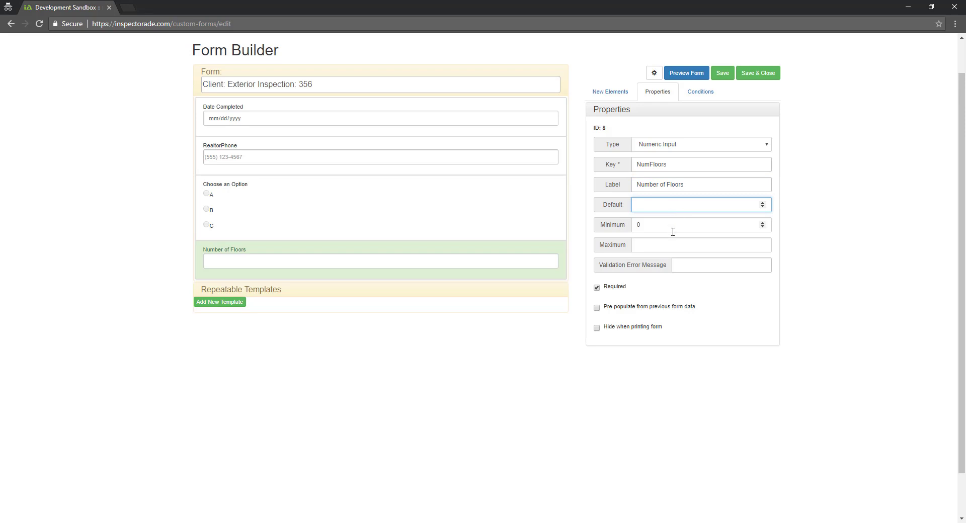
left_click(673, 224)
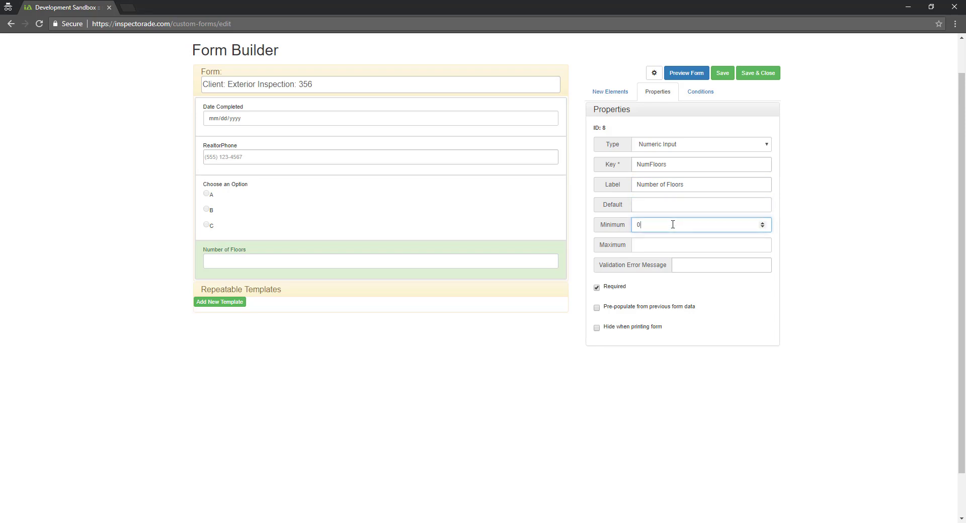
left_click(671, 243)
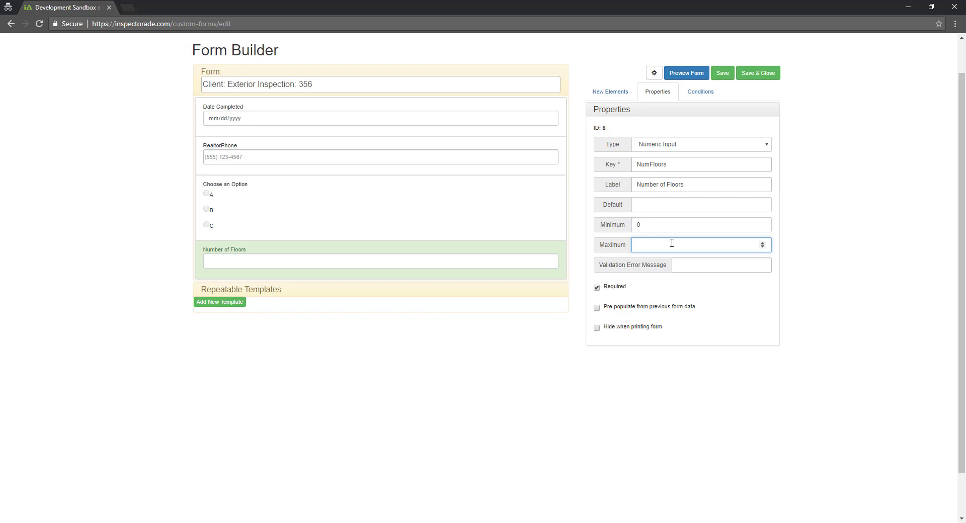
left_click(696, 266)
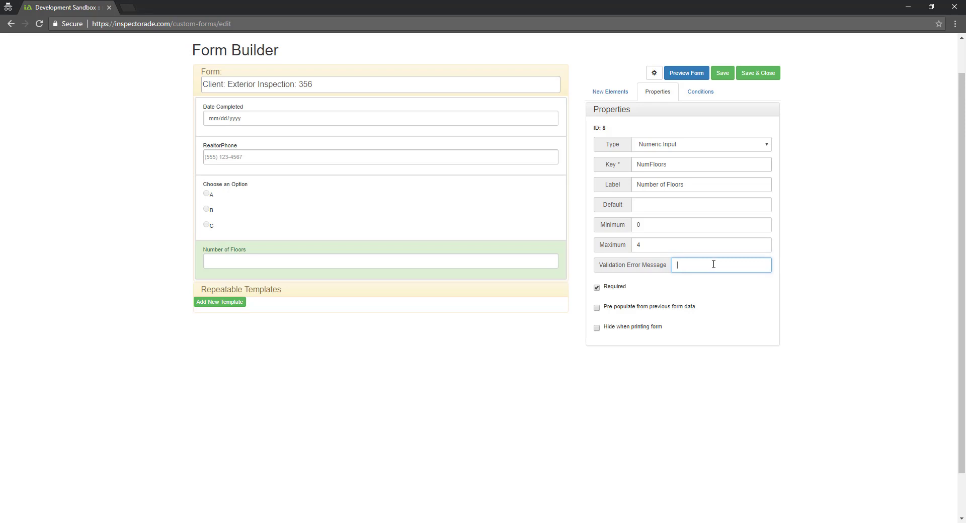
type("The number o")
type("f floors ")
type("must be betw")
type("een 0 and 4")
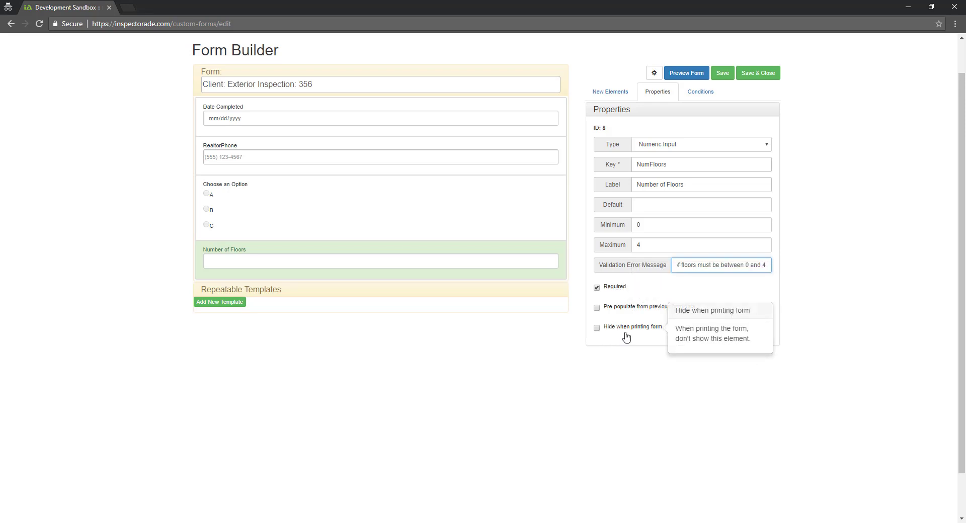
mouse_move(624, 298)
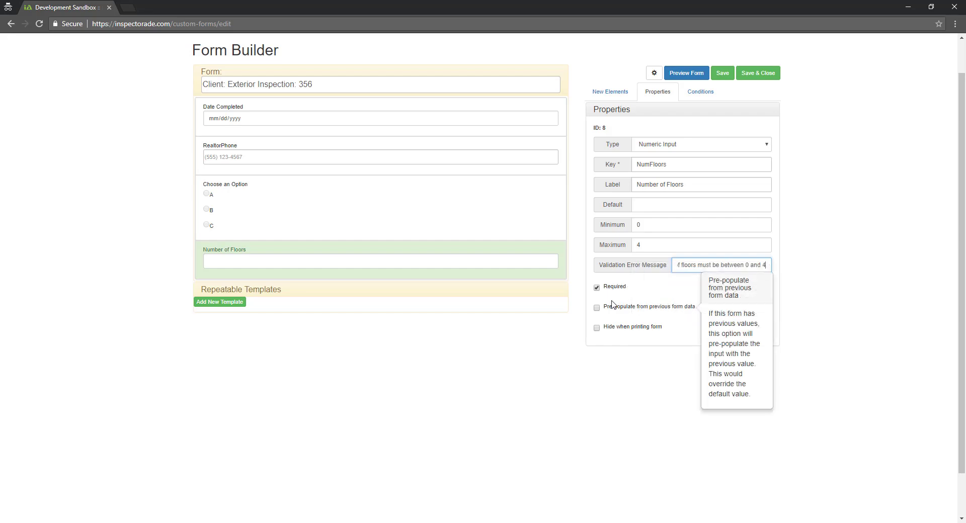
mouse_move(636, 322)
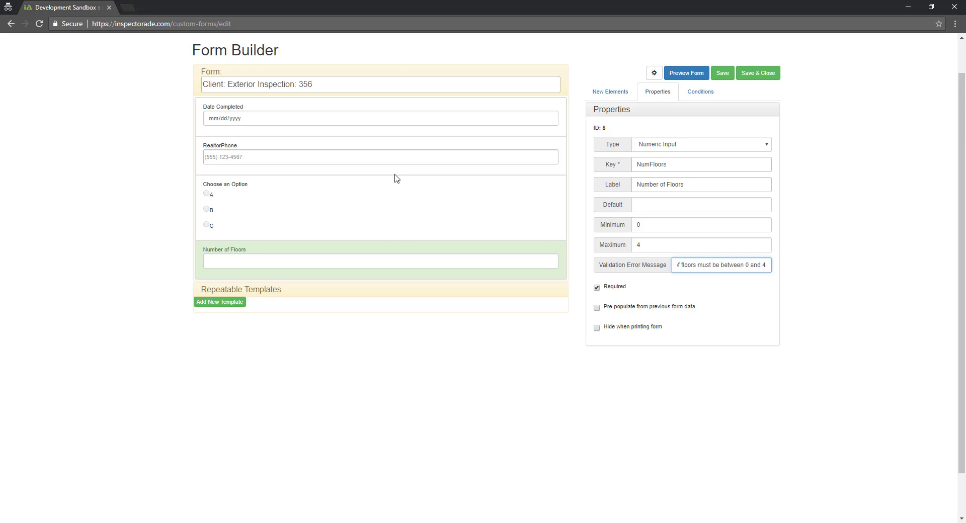
left_click(605, 92)
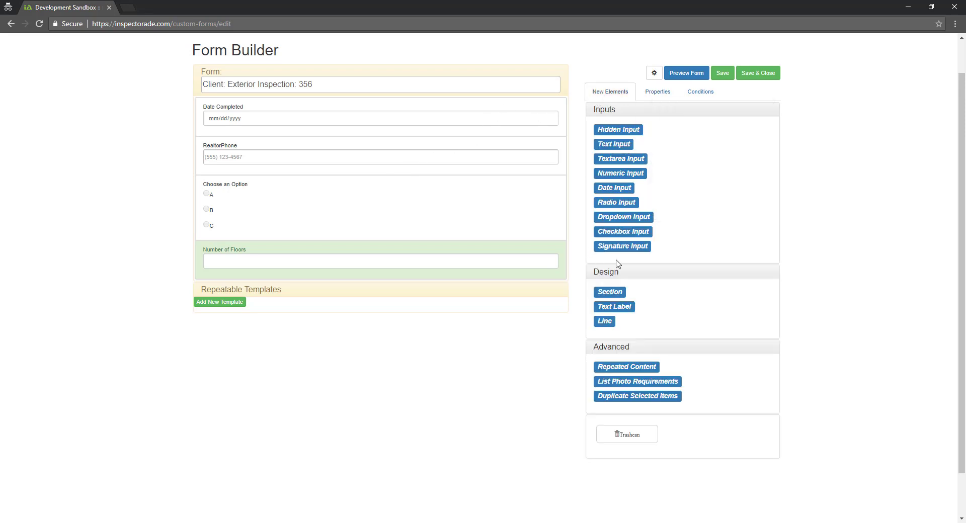
Open Form Preview showing all four fields, Date Completed prefilled as 09/14/2018
mouse_move(630, 161)
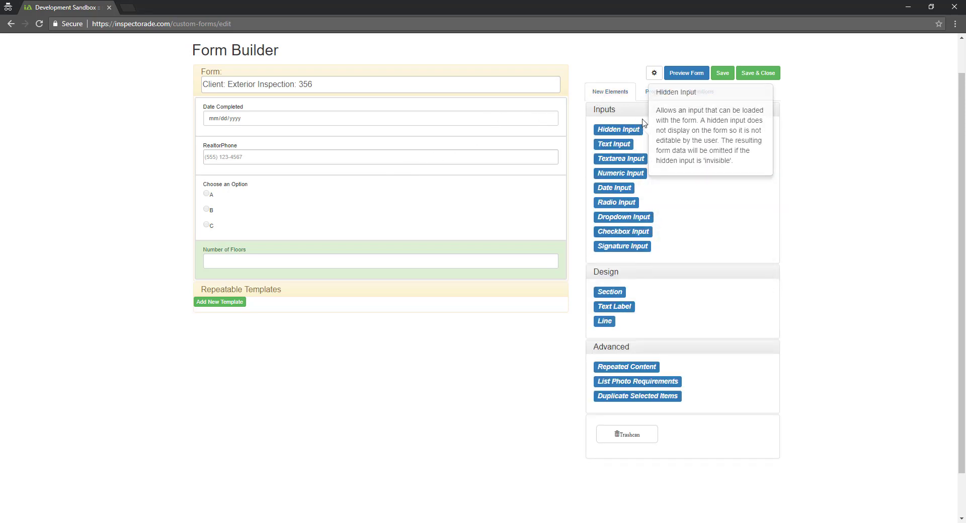
left_click(688, 73)
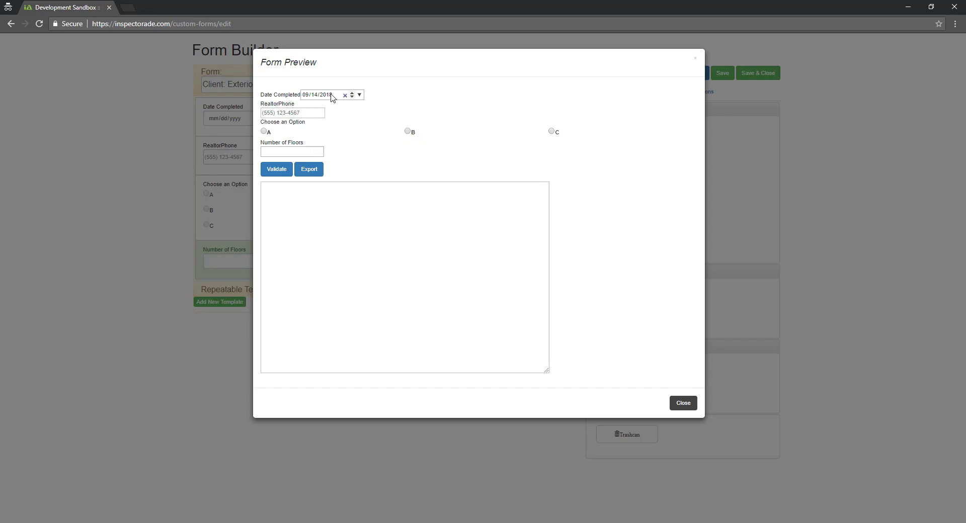
Keep Date Completed at 09/14/2018 via the calendar and leave RealtorPhone empty
left_click(359, 95)
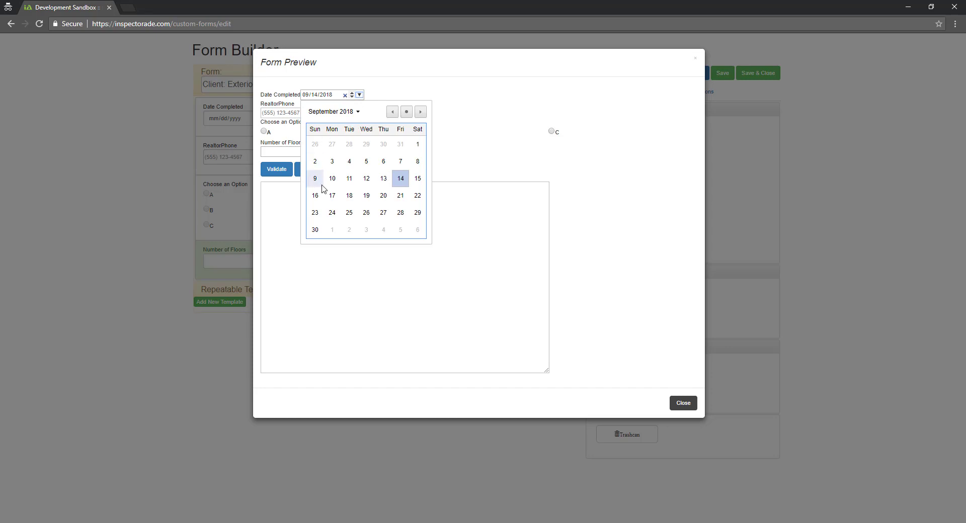
left_click(393, 112)
left_click(420, 112)
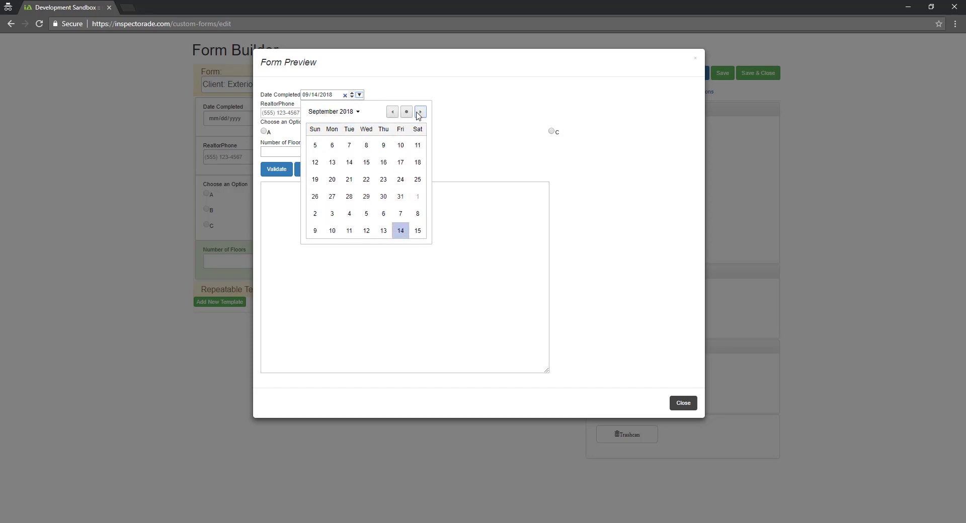
left_click(406, 112)
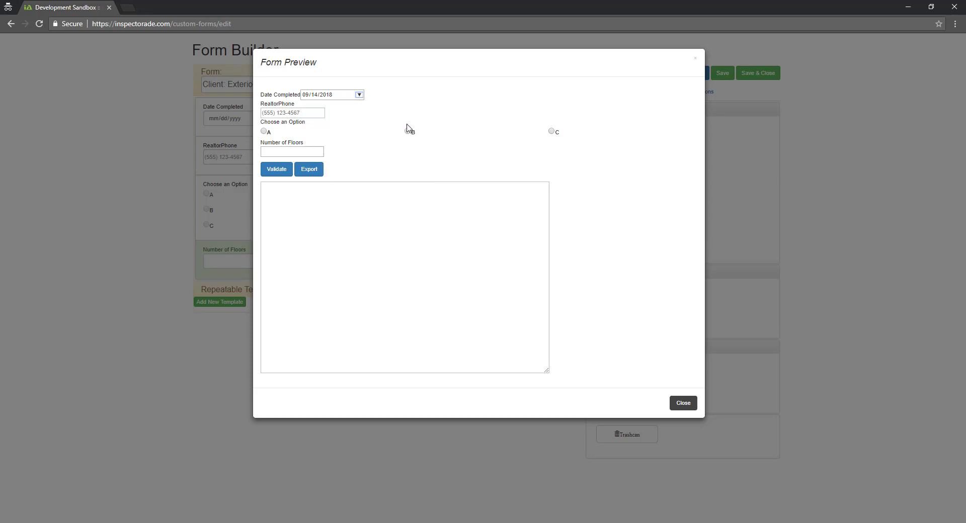
left_click(327, 95)
left_click(352, 96)
left_click(308, 113)
type("3")
key("BackSpace")
Choose option B and set Number of Floors to 3 with the spinner
left_click(407, 131)
left_click(290, 151)
left_click(319, 150)
left_click(319, 154)
Validate the form, then revalidate with Number of Floors emptied and then set to 6
left_click(276, 170)
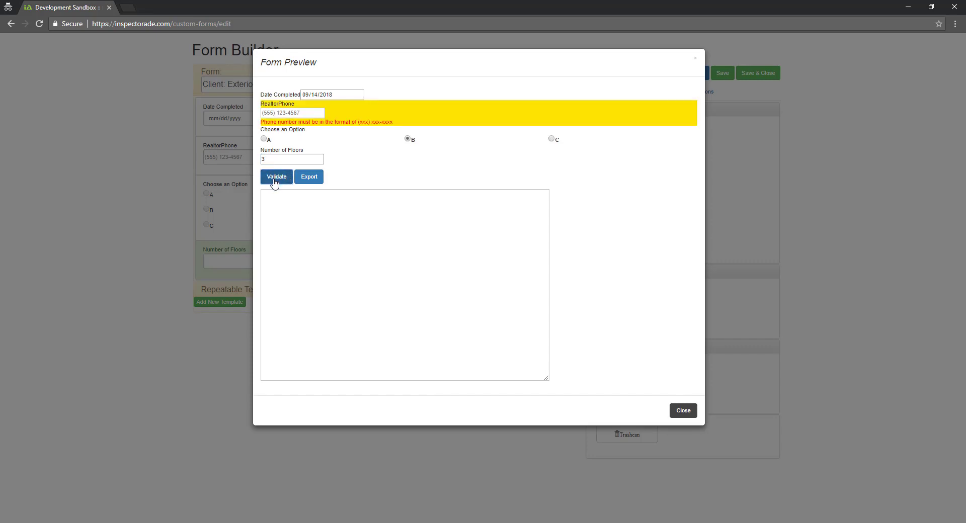
left_click_drag(266, 159, 257, 161)
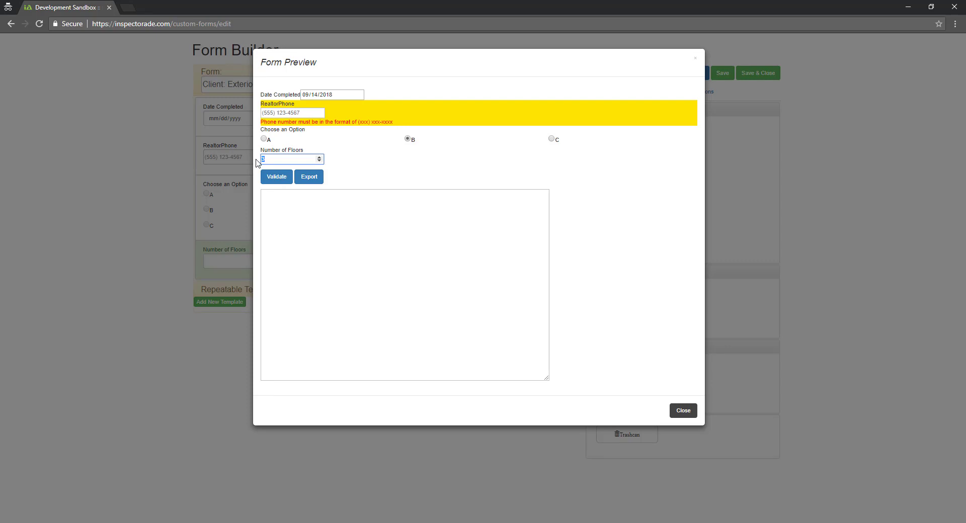
key("BackSpace")
left_click(275, 178)
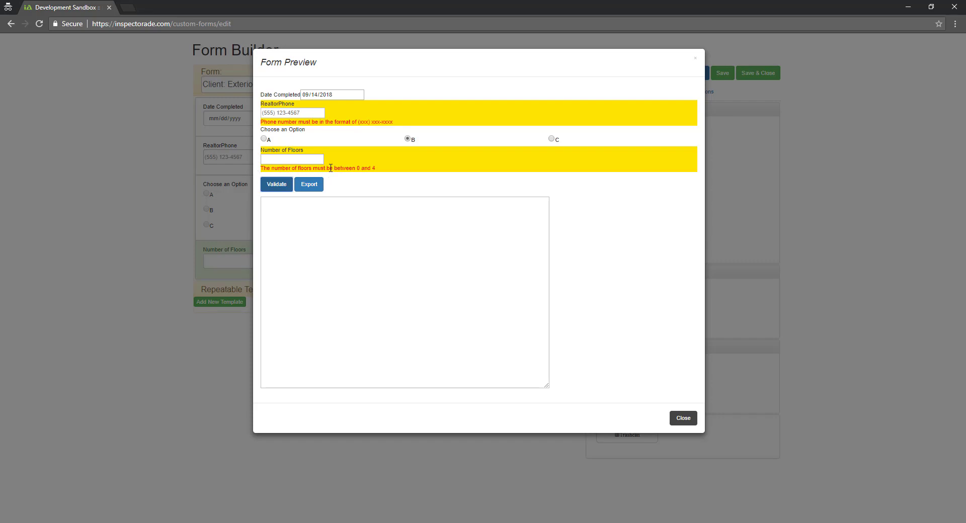
left_click(292, 158)
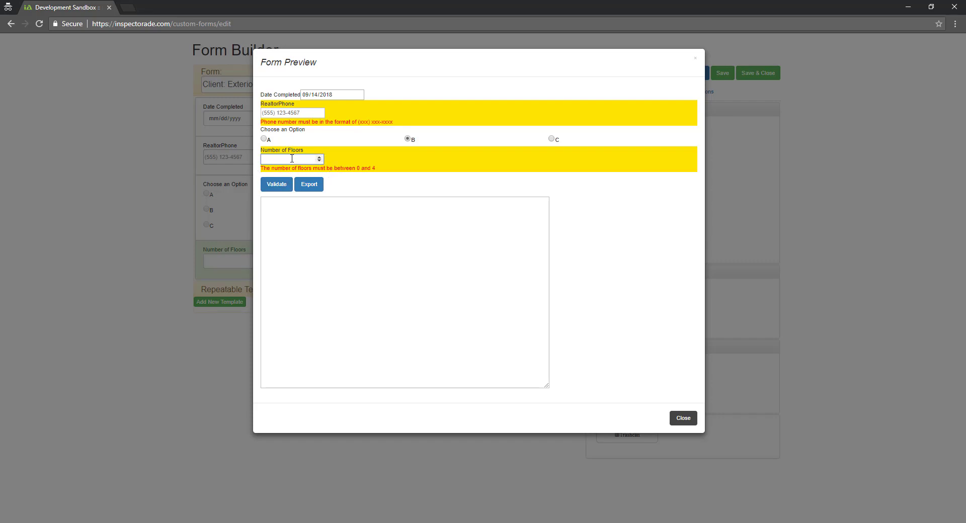
type("6")
left_click(276, 185)
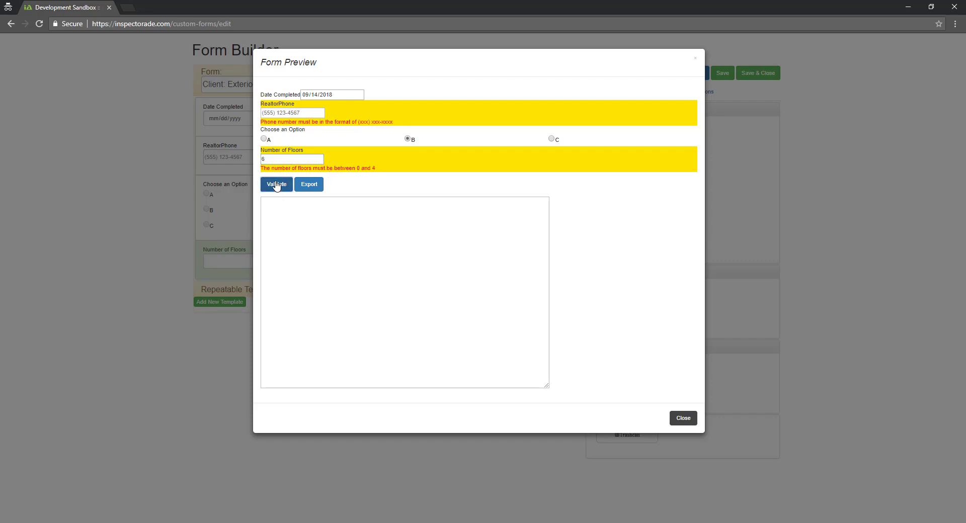
Enter a (xxx) xxx-xxxx phone number in RealtorPhone, set Number of Floors to 4, and revalidate
left_click(298, 113)
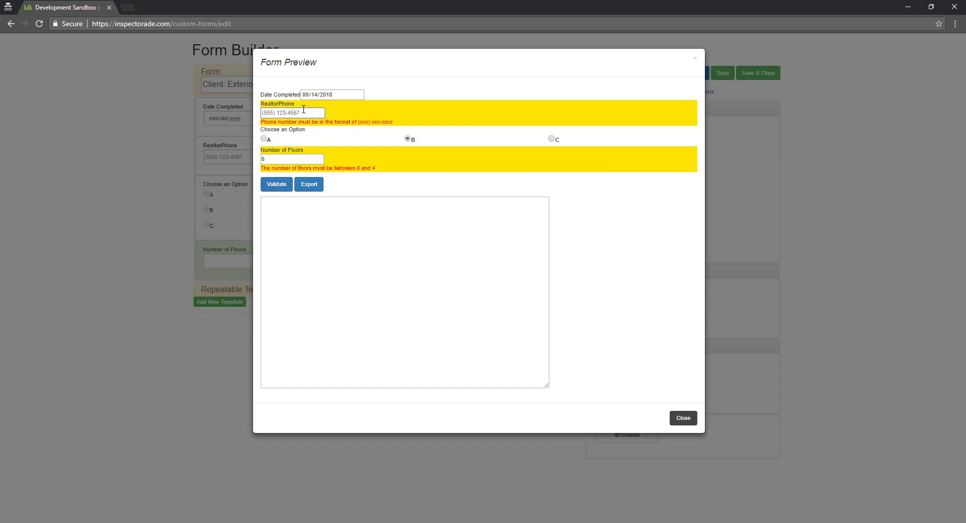
type("(123) 456-7890")
left_click(318, 161)
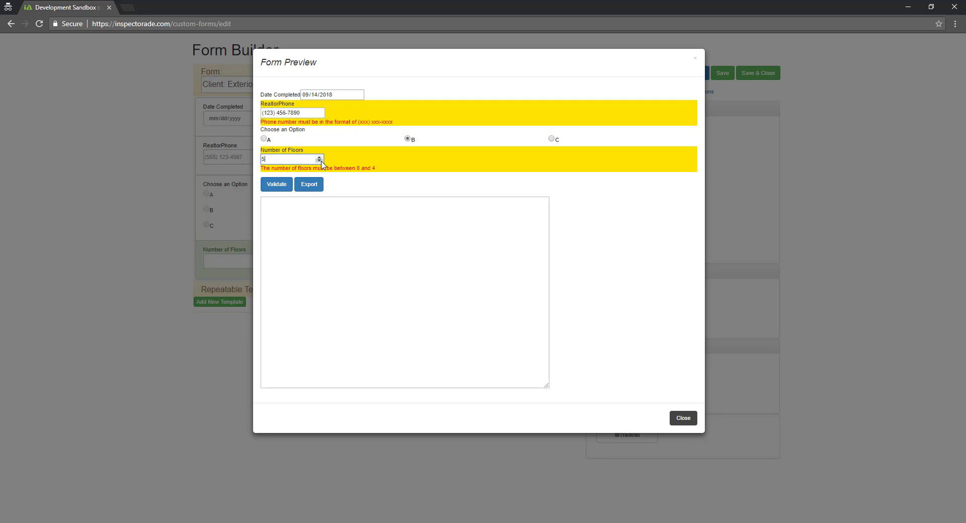
left_click(276, 186)
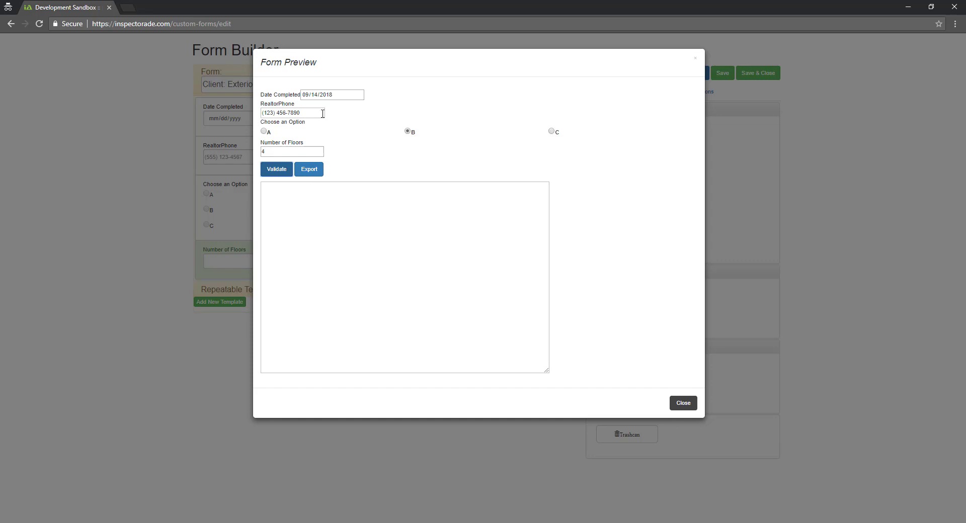
Export the entries as JSON, highlight CompletedDate, RealtorPhone and ConditionTester, then close the preview
left_click(310, 172)
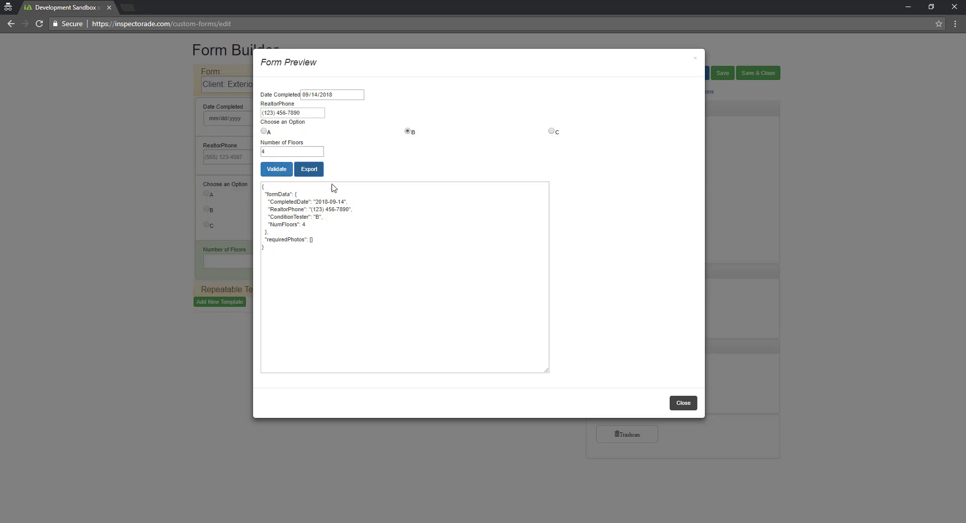
left_click_drag(273, 204, 306, 204)
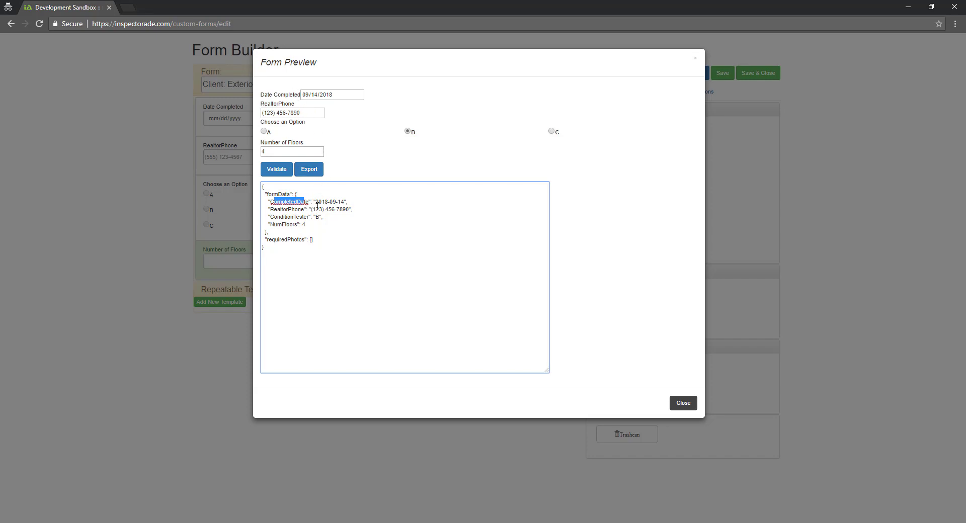
left_click_drag(315, 202, 344, 199)
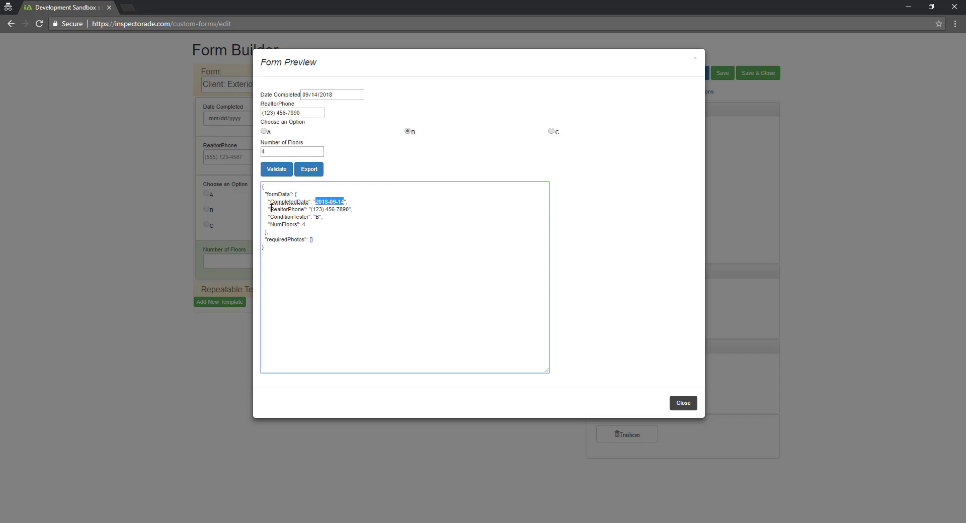
left_click_drag(270, 207, 342, 213)
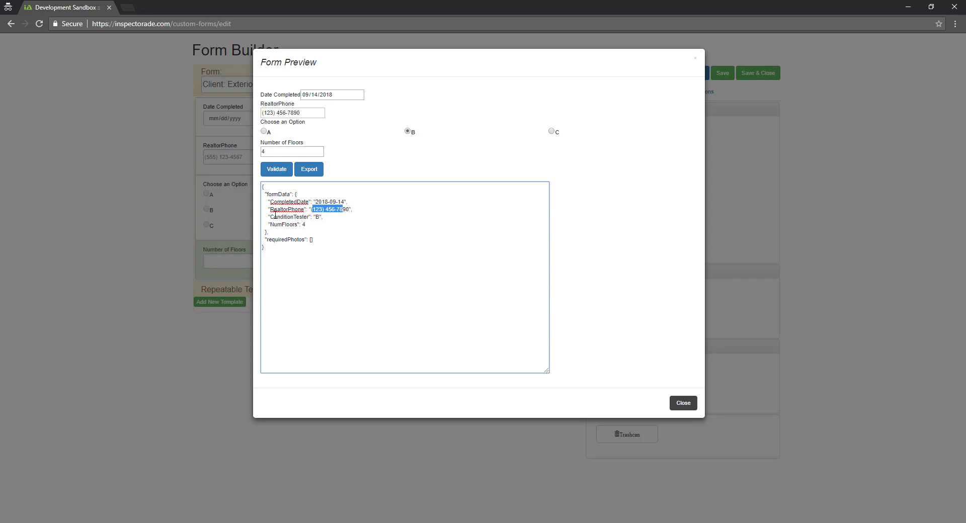
left_click_drag(275, 215, 304, 214)
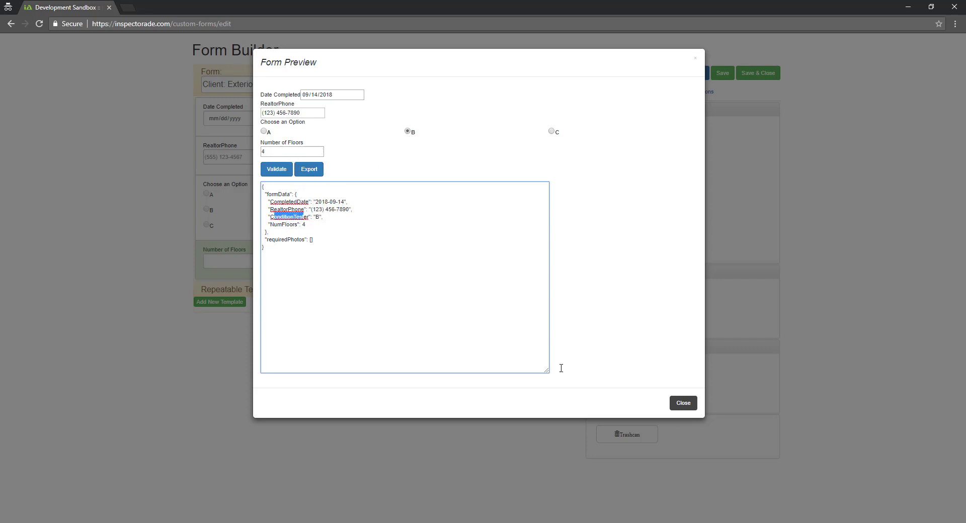
left_click(683, 403)
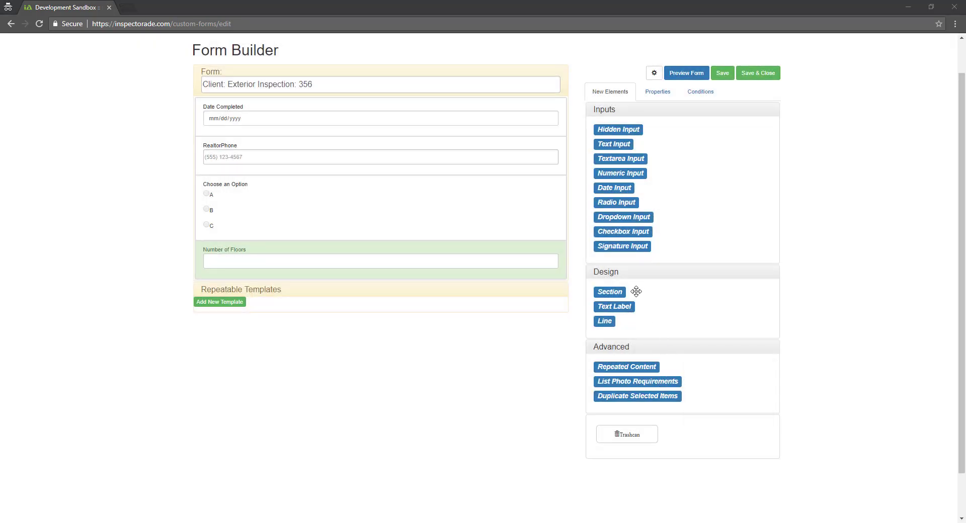
Insert a Section above Date Completed with Horizontal orientation and a blank label
mouse_move(611, 292)
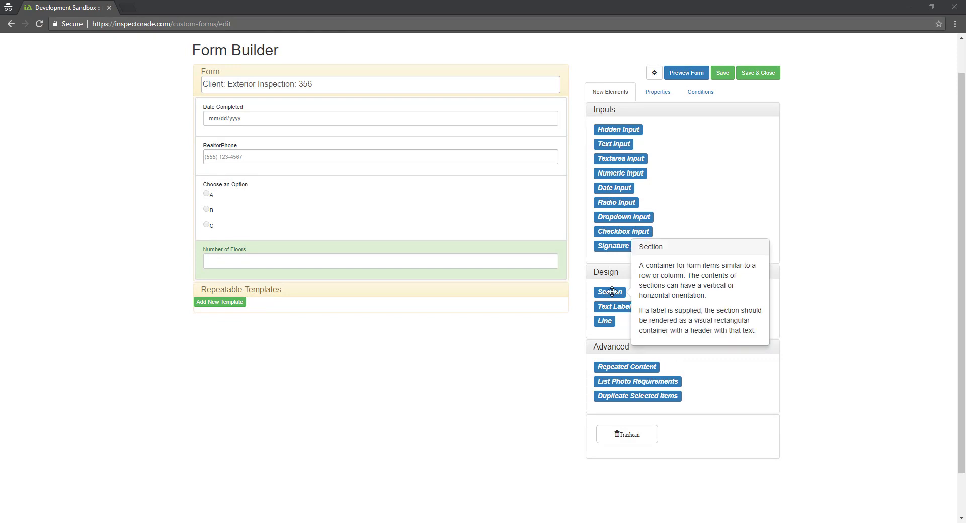
left_click_drag(611, 292, 239, 115)
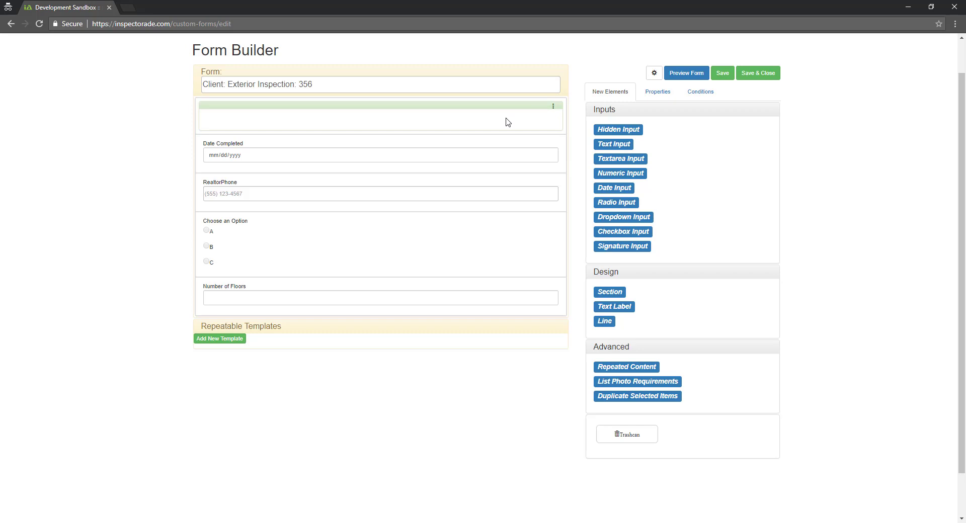
left_click(651, 98)
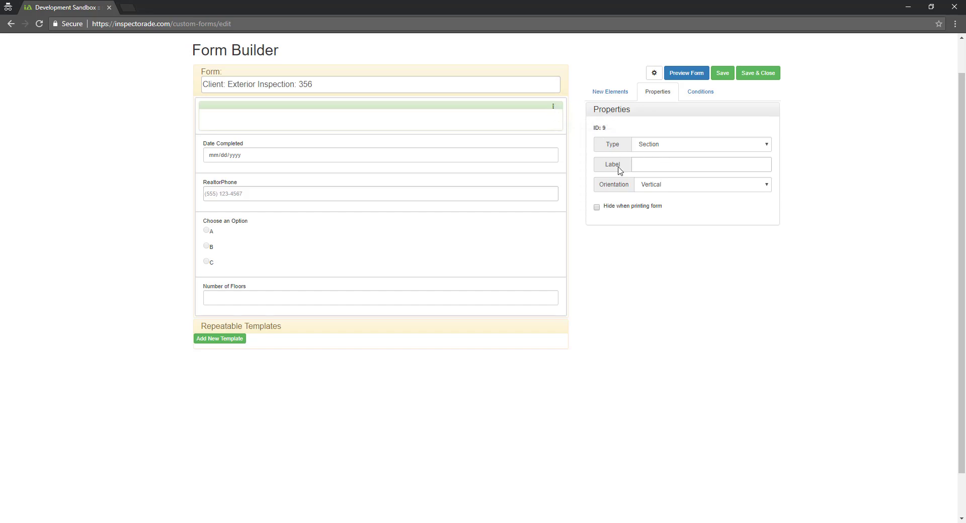
left_click(671, 187)
left_click(672, 233)
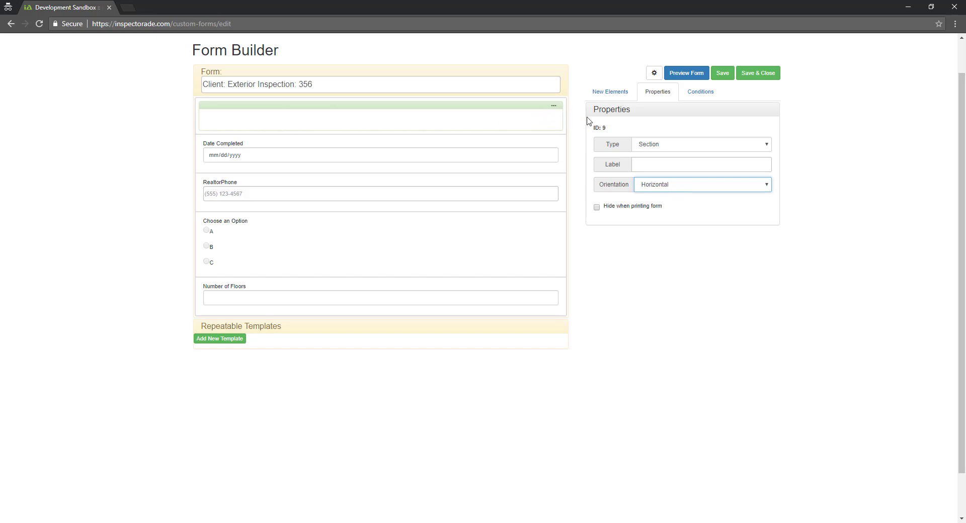
left_click(653, 166)
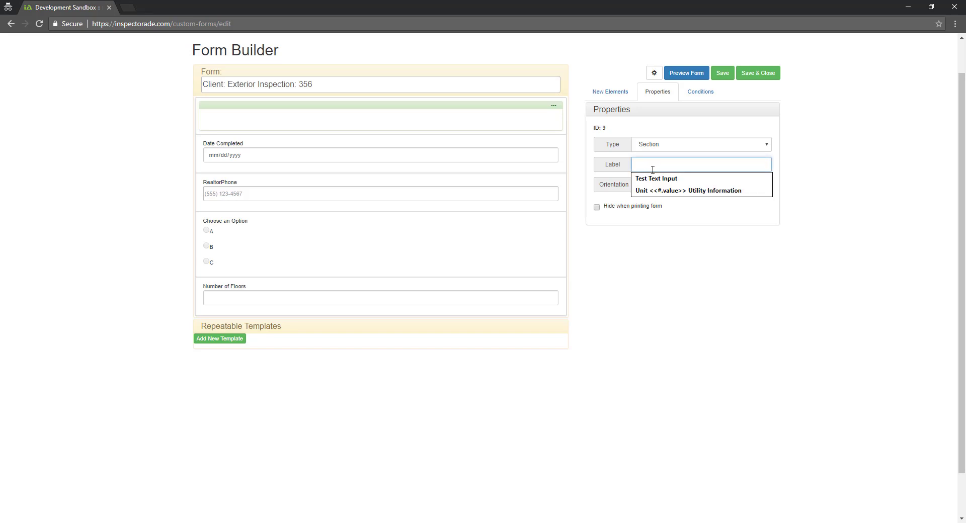
type("Named Section")
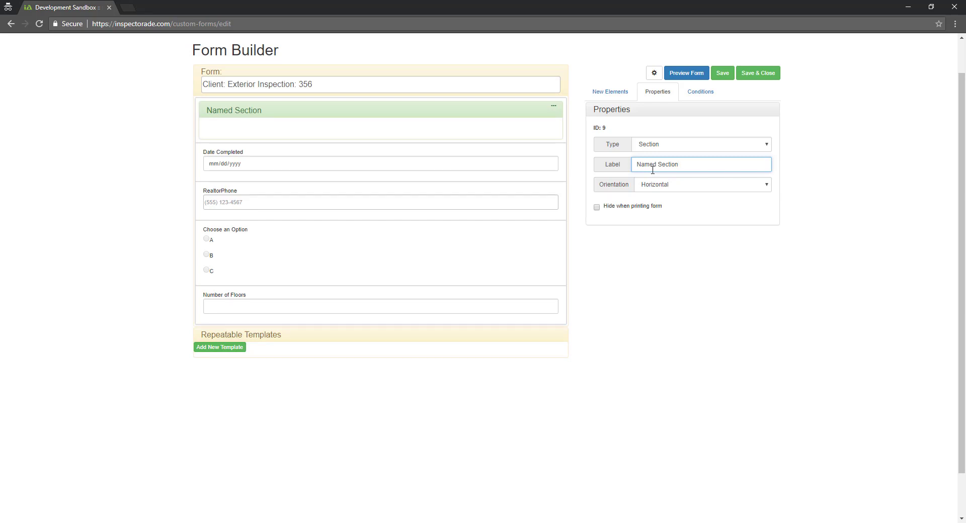
key("ctrl+BackSpace")
key("ctrl+BackSpace")
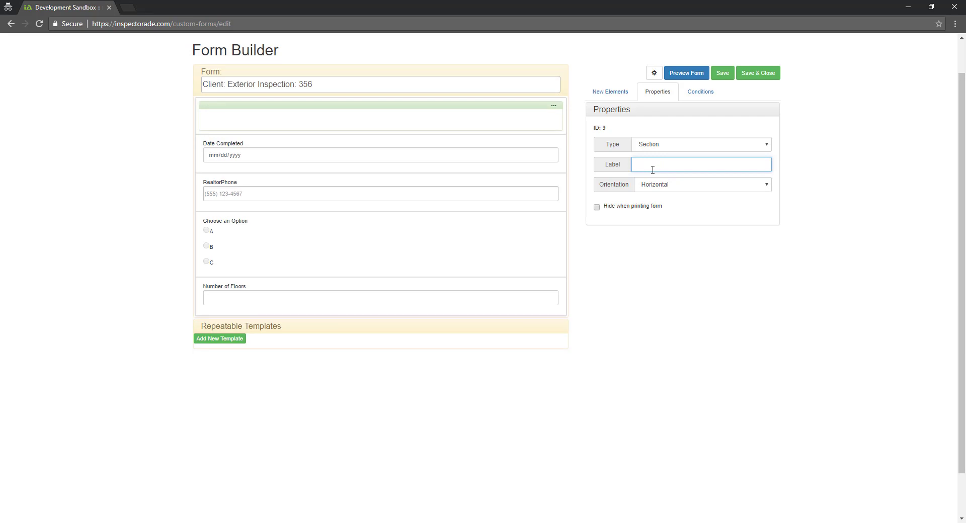
mouse_move(626, 168)
left_click(609, 92)
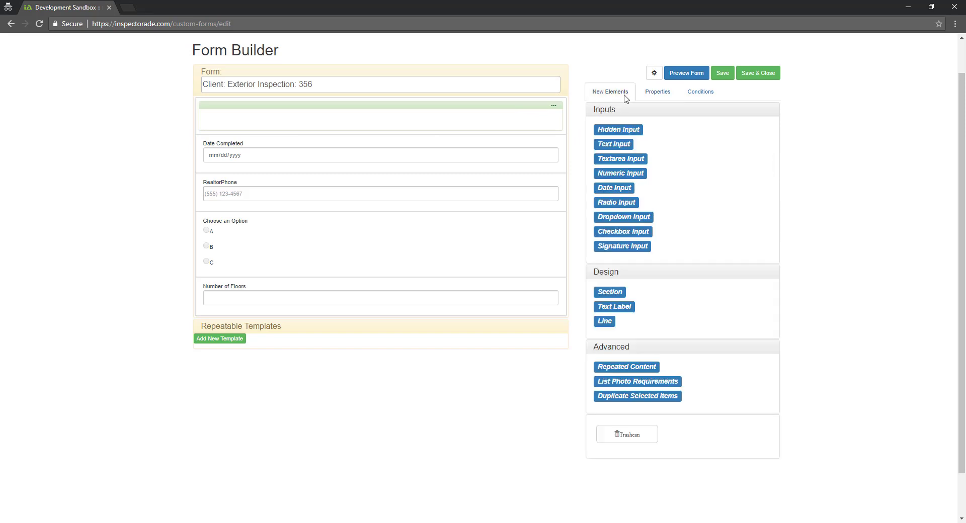
Add three column sections to the top section, moving Date Completed into a left-column sub-section
left_click_drag(610, 291, 232, 131)
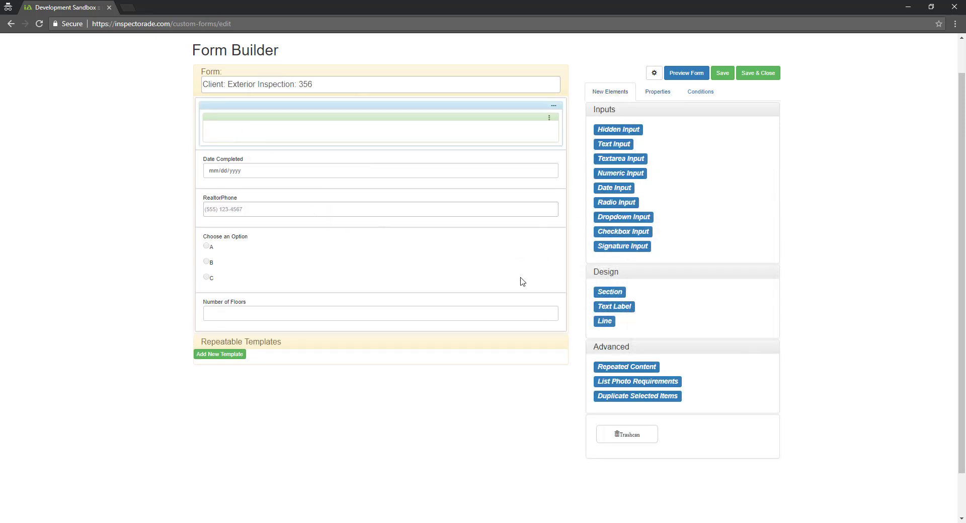
left_click_drag(609, 292, 437, 121)
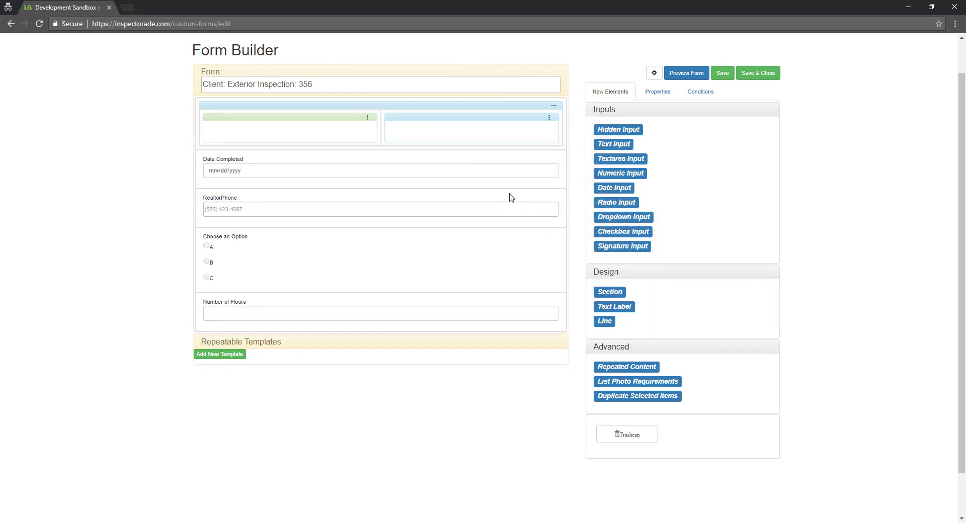
left_click_drag(609, 291, 405, 126)
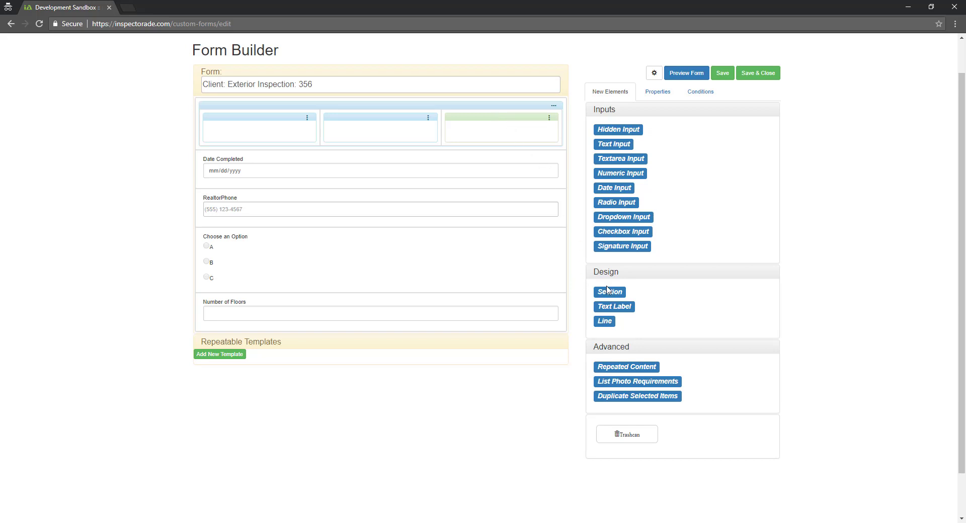
left_click_drag(611, 294, 267, 135)
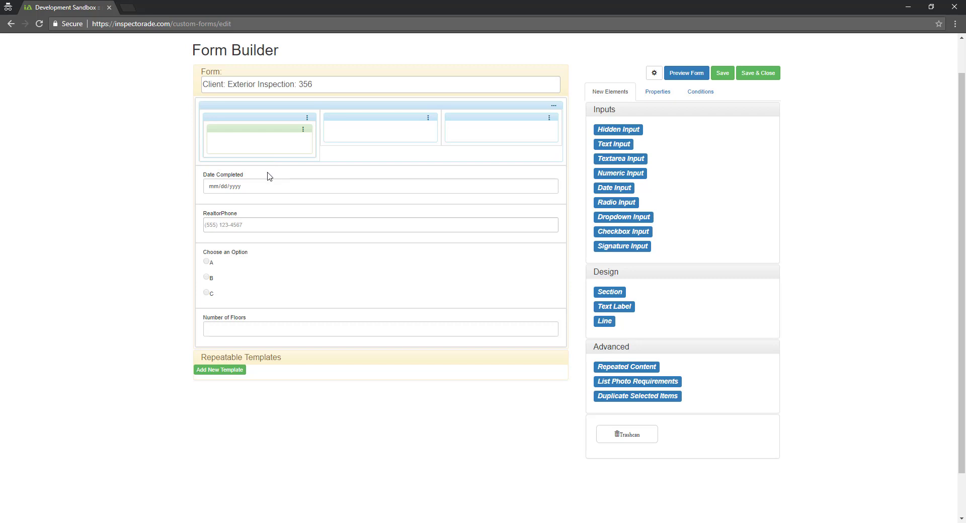
left_click_drag(267, 175, 266, 147)
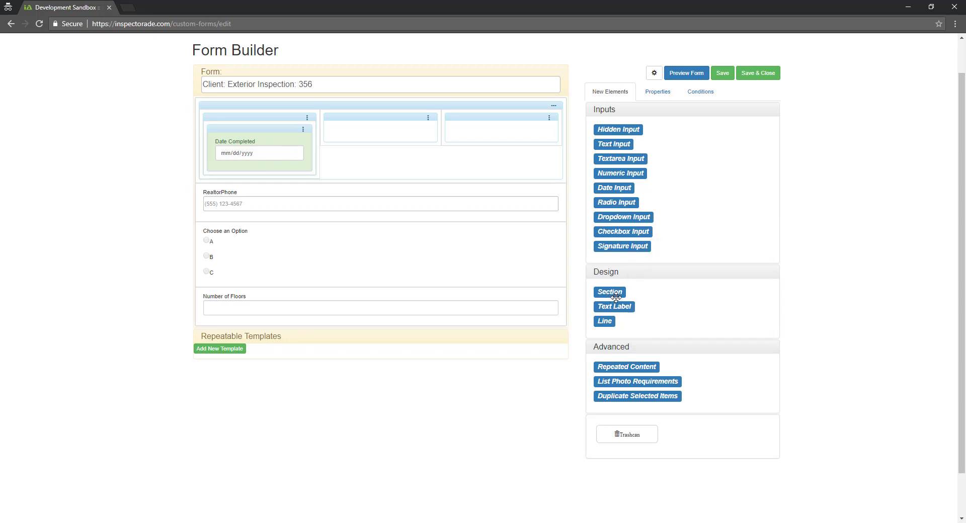
Move RealtorPhone, Choose an Option and Number of Floors into column sub-sections, adding an empty section below
left_click_drag(610, 292, 377, 164)
left_click_drag(339, 195, 367, 147)
left_click_drag(608, 292, 492, 137)
left_click_drag(420, 220, 505, 156)
left_click_drag(611, 291, 559, 294)
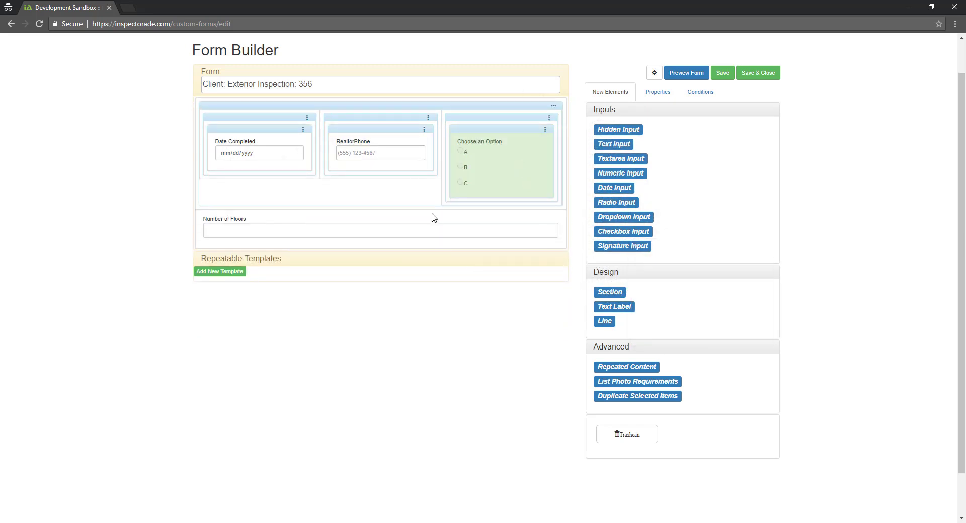
left_click_drag(430, 217, 481, 202)
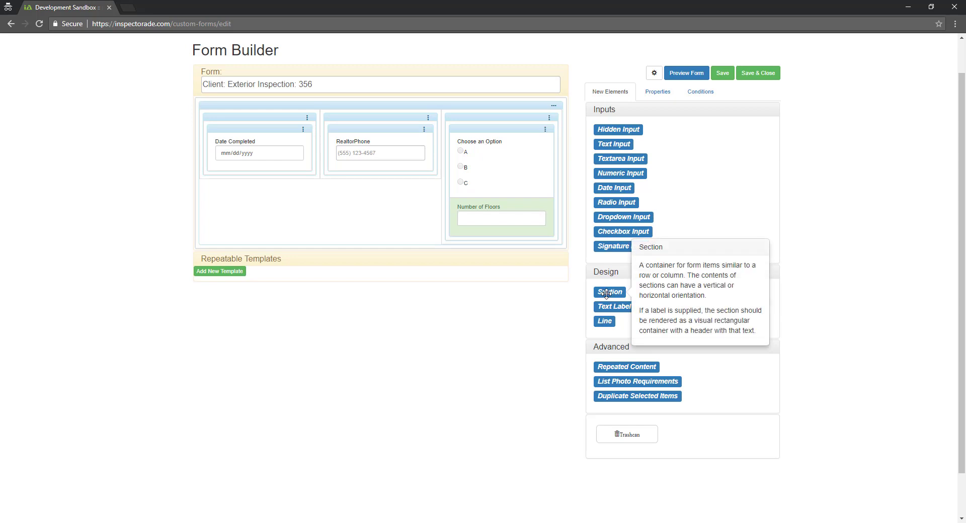
left_click_drag(609, 293, 494, 243)
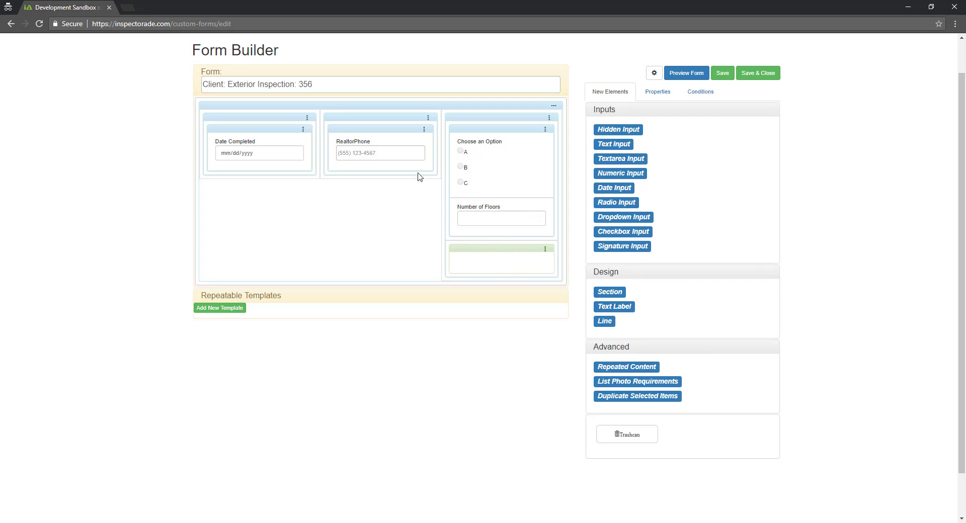
Title the first section Date Completed and clear the Date Completed field's own label
left_click(265, 133)
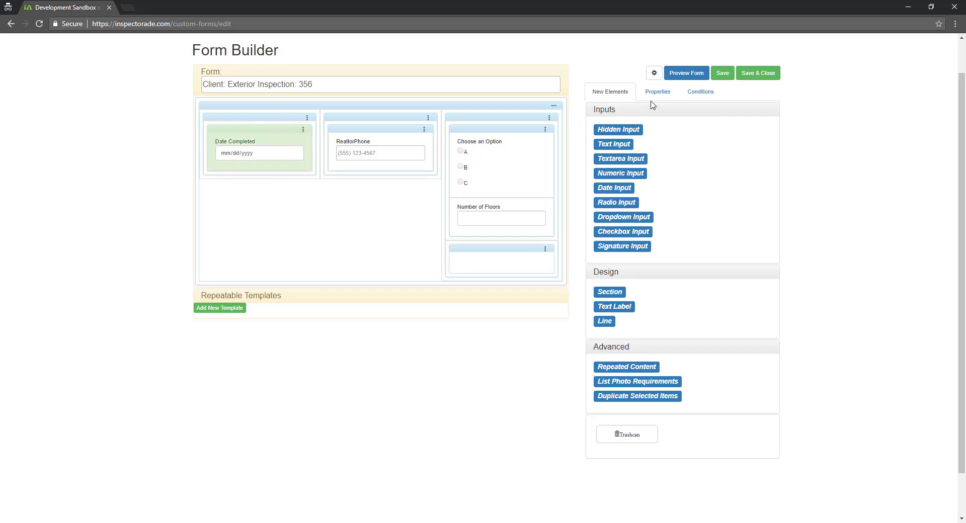
left_click(663, 91)
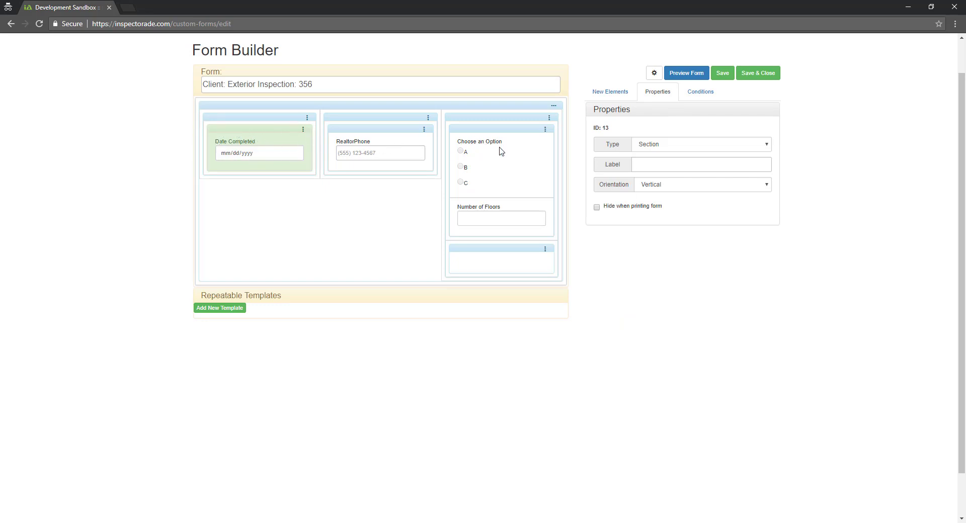
left_click(651, 165)
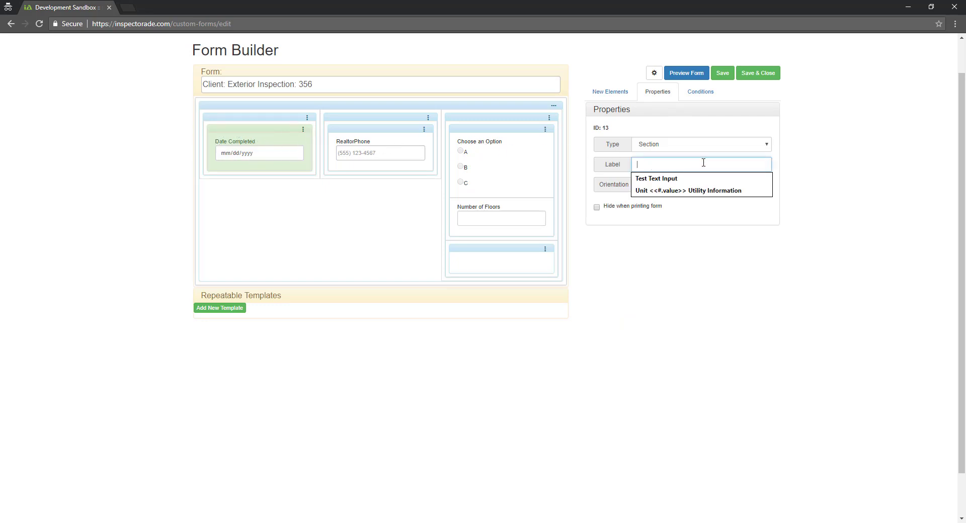
type("Date C")
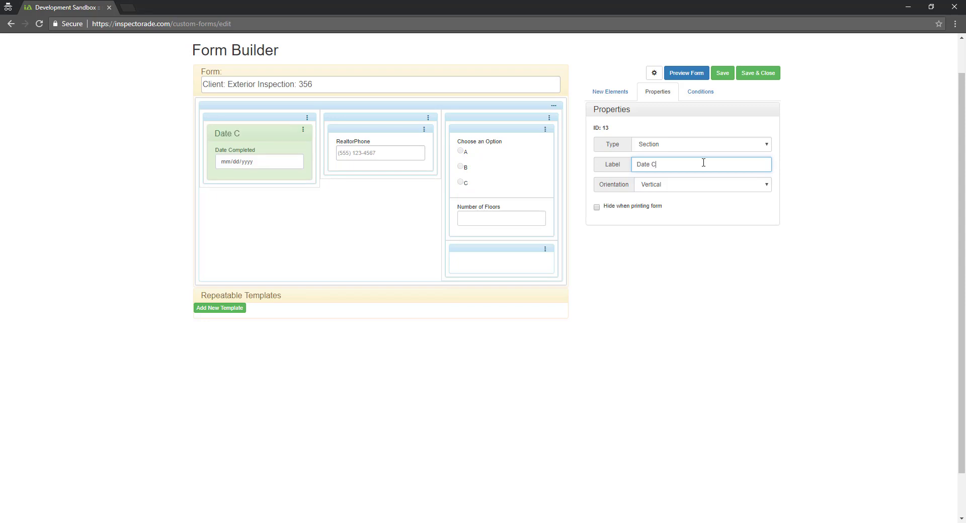
type("ompleted")
left_click(271, 154)
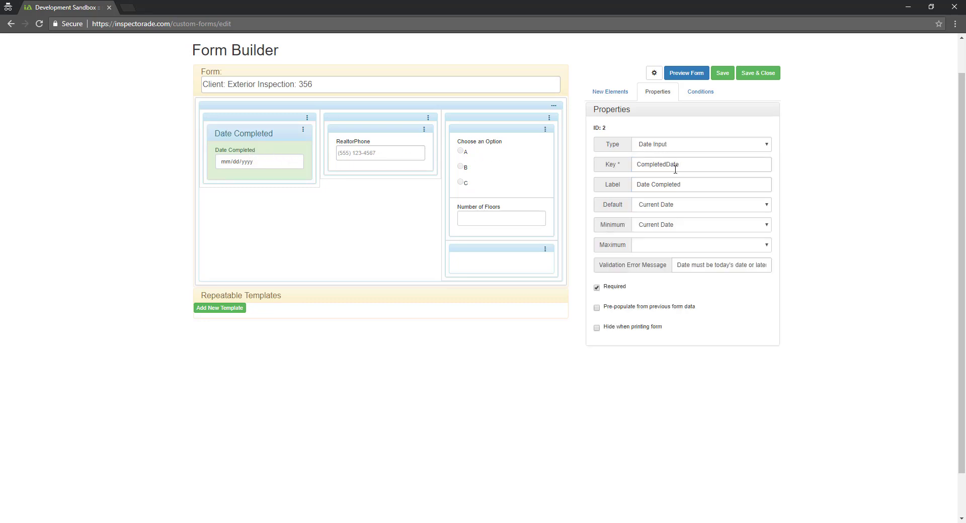
triple_click(689, 185)
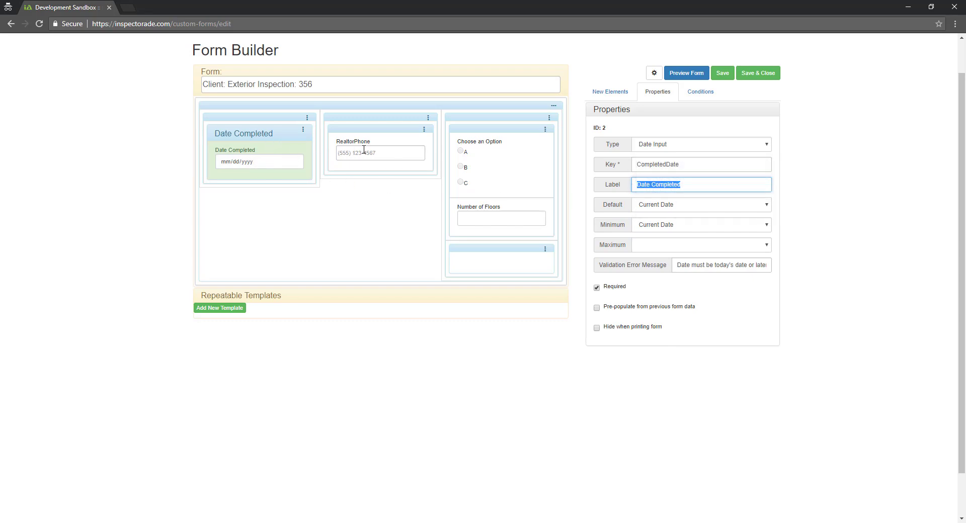
key("BackSpace")
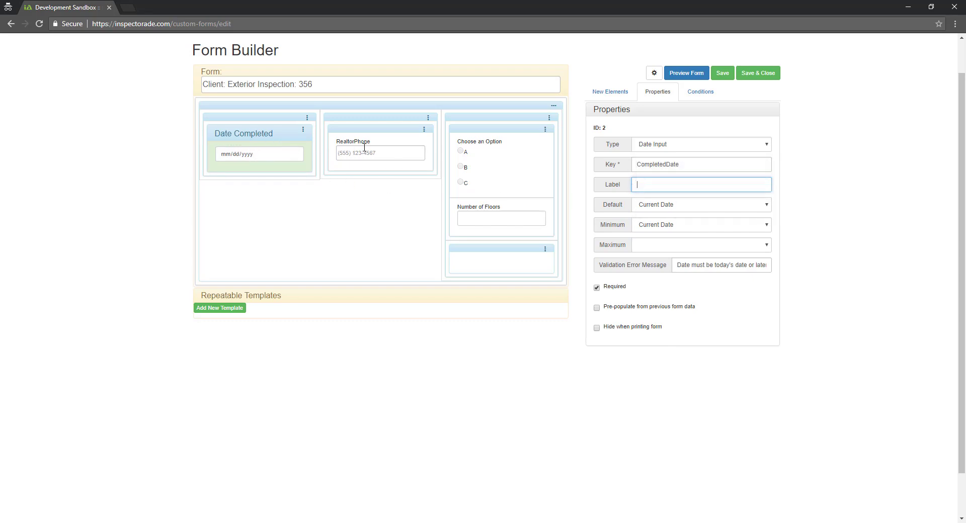
Title the second section Realtor Phone and remove the RealtorPhone input's label
left_click(400, 134)
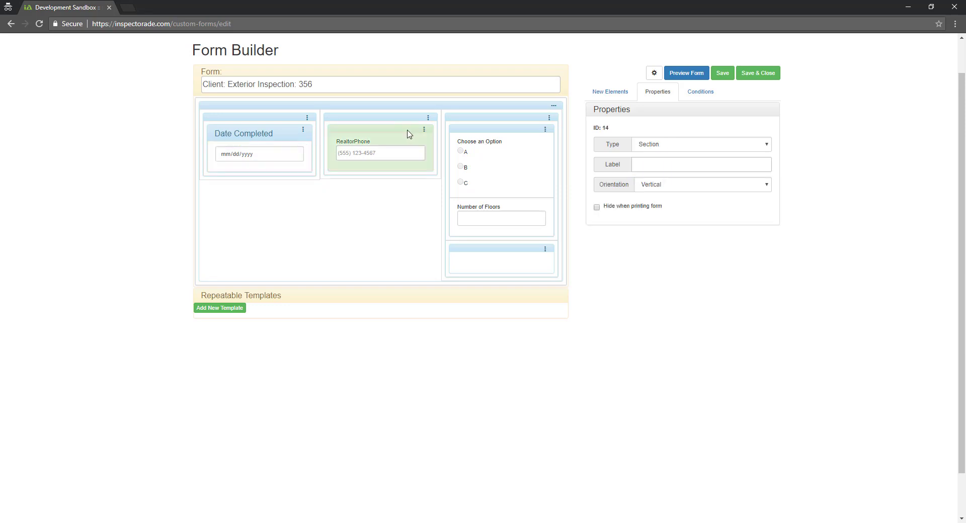
left_click(655, 165)
type("Realtor Phone")
left_click(429, 161)
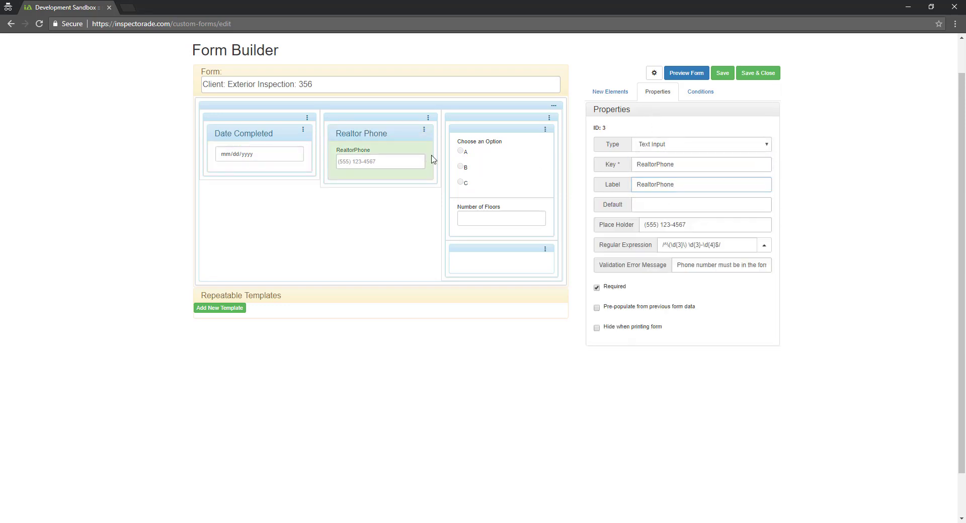
left_click(679, 185)
mouse_move(611, 187)
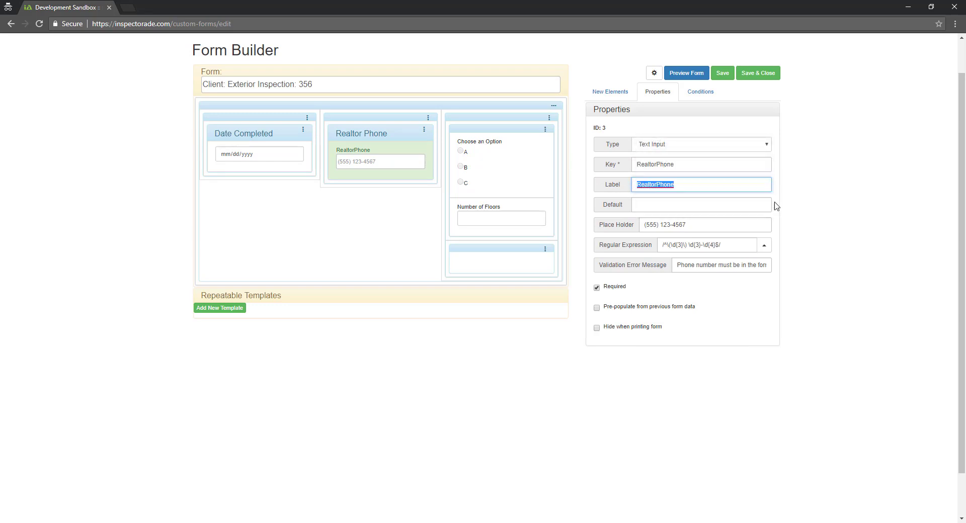
key("BackSpace")
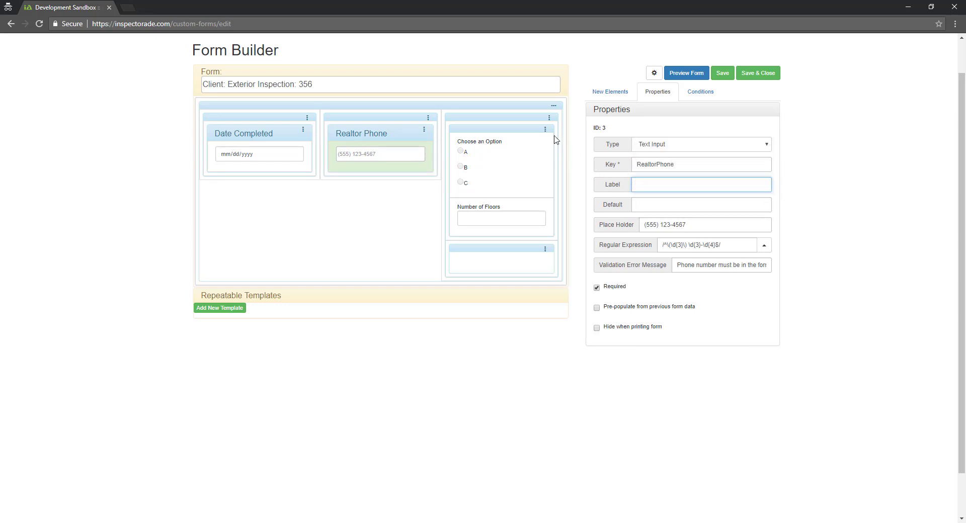
Title the Choose an Option section Condition Testing
left_click(504, 133)
left_click(675, 165)
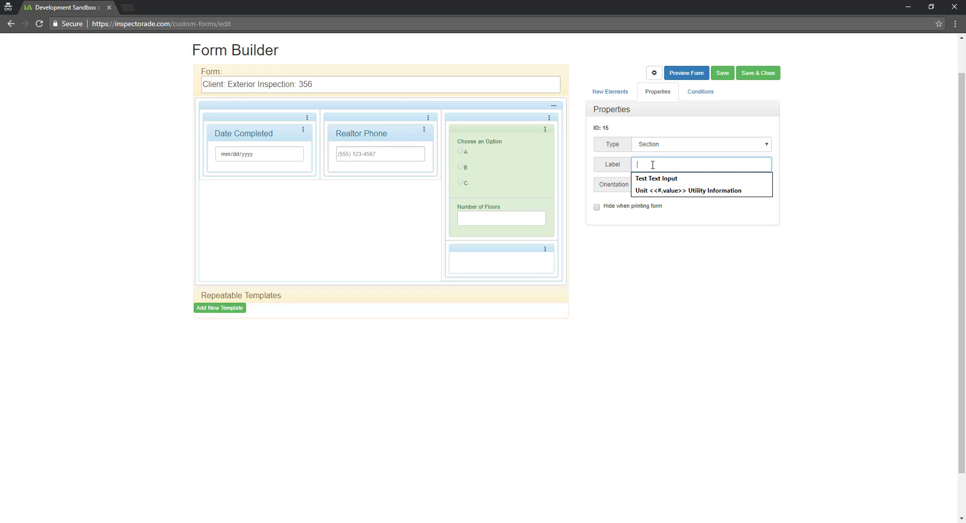
type("Condition Testing")
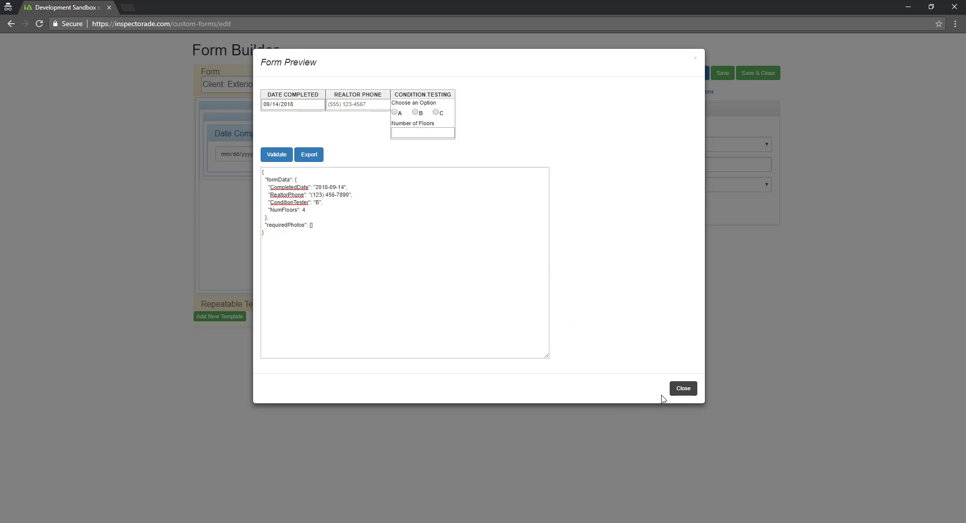
left_click(682, 390)
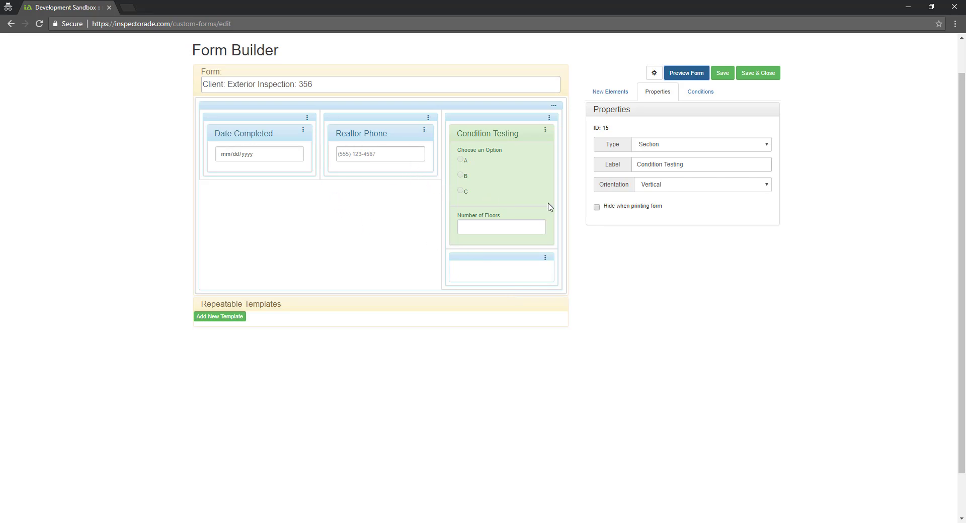
Add a text label reading 'Information goes here' inside the Condition Testing section
left_click(605, 91)
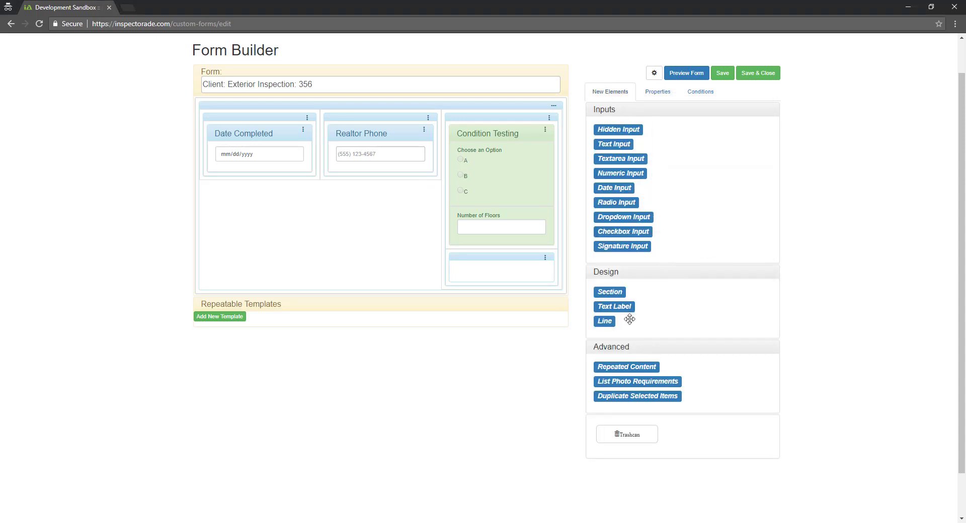
mouse_move(620, 308)
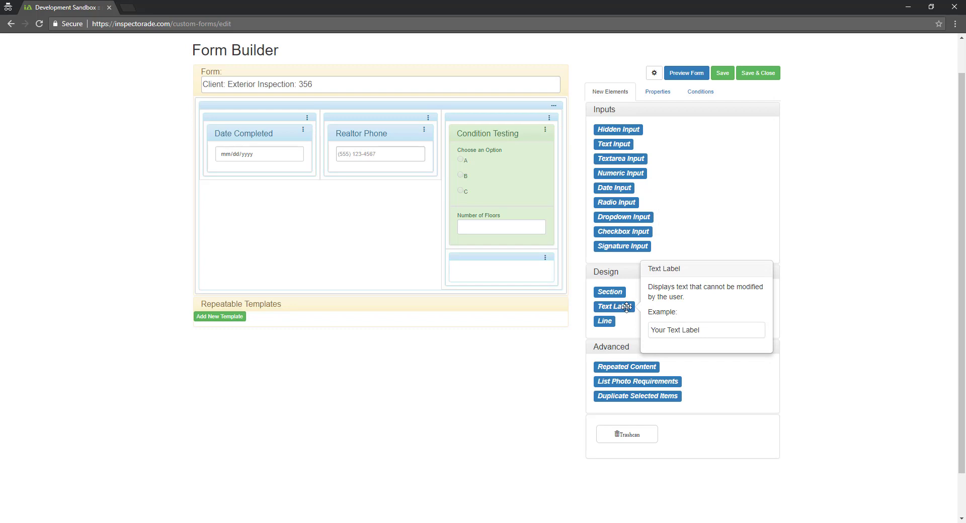
left_click_drag(626, 308, 519, 261)
left_click(519, 261)
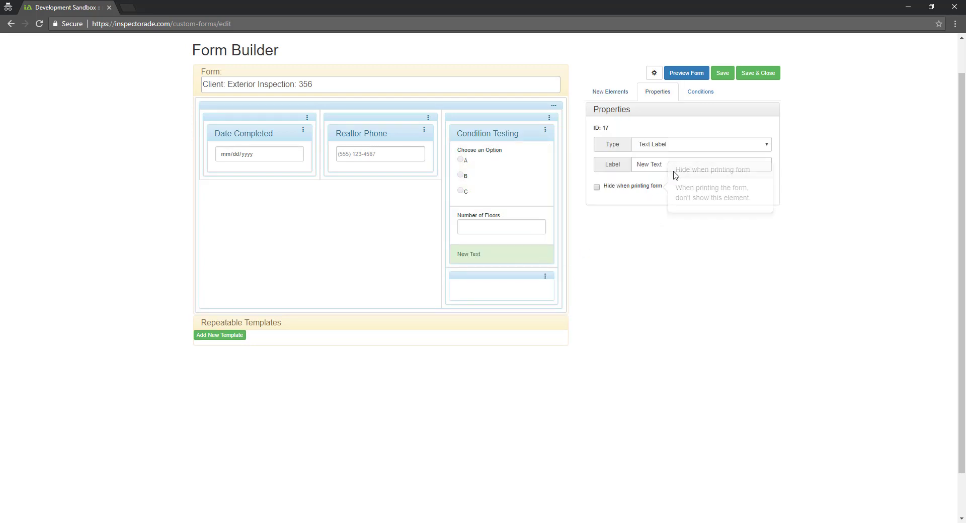
left_click_drag(659, 166, 622, 166)
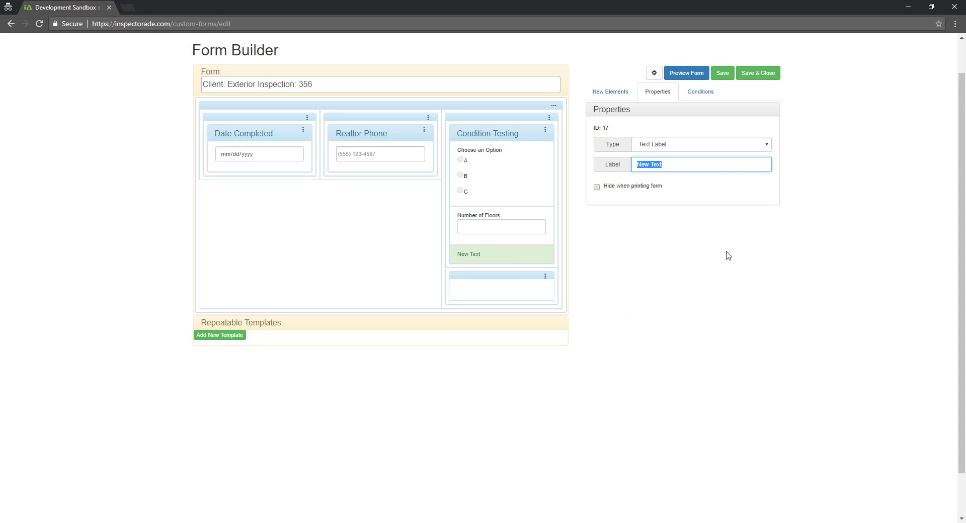
type("Information goes here")
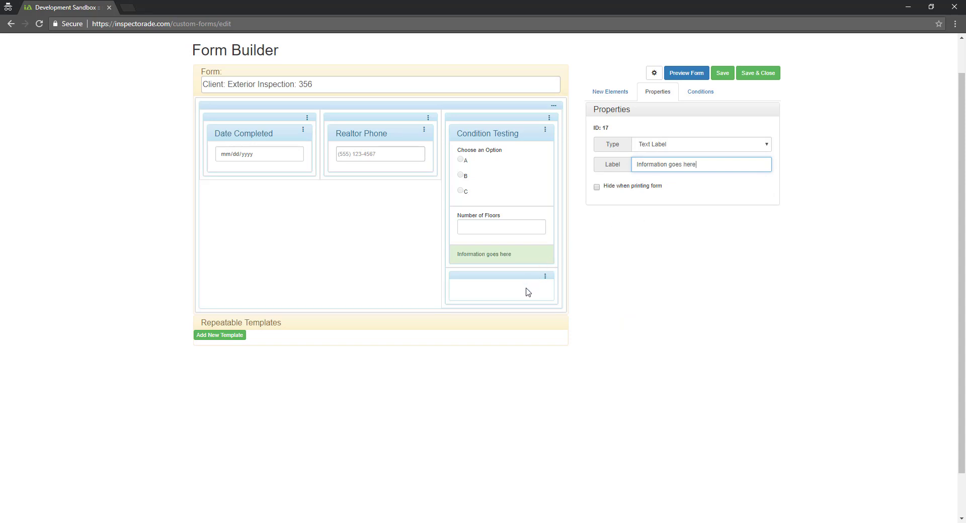
left_click(526, 289)
left_click(527, 257)
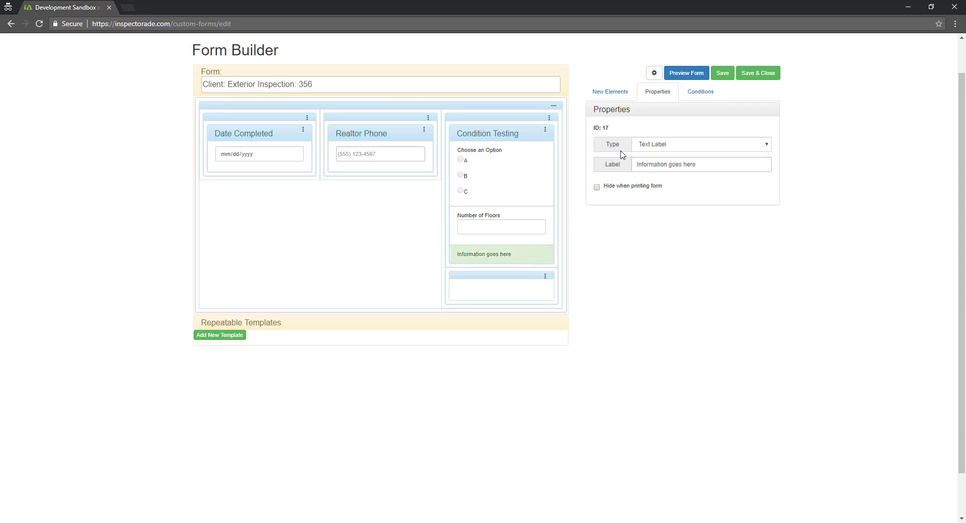
Place a separator line above the label and check it in the form preview
left_click(612, 96)
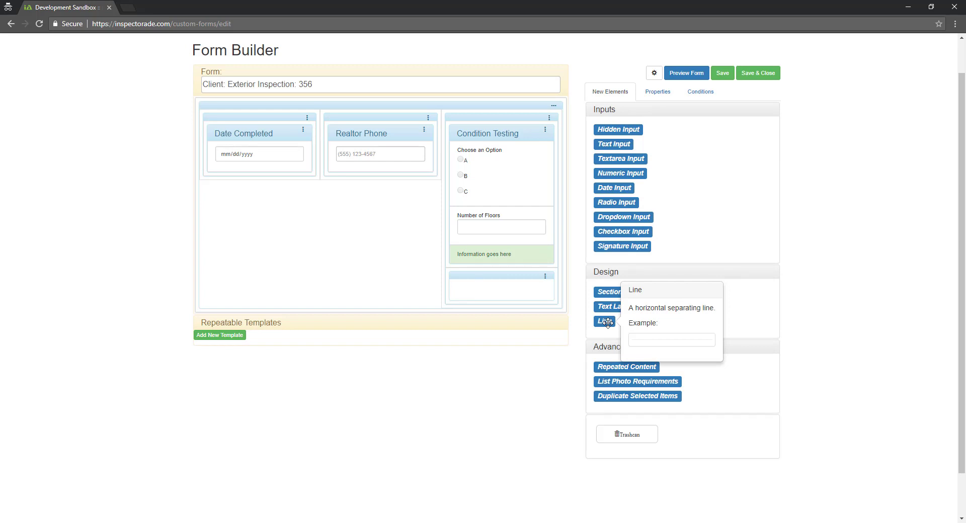
left_click_drag(607, 322, 523, 252)
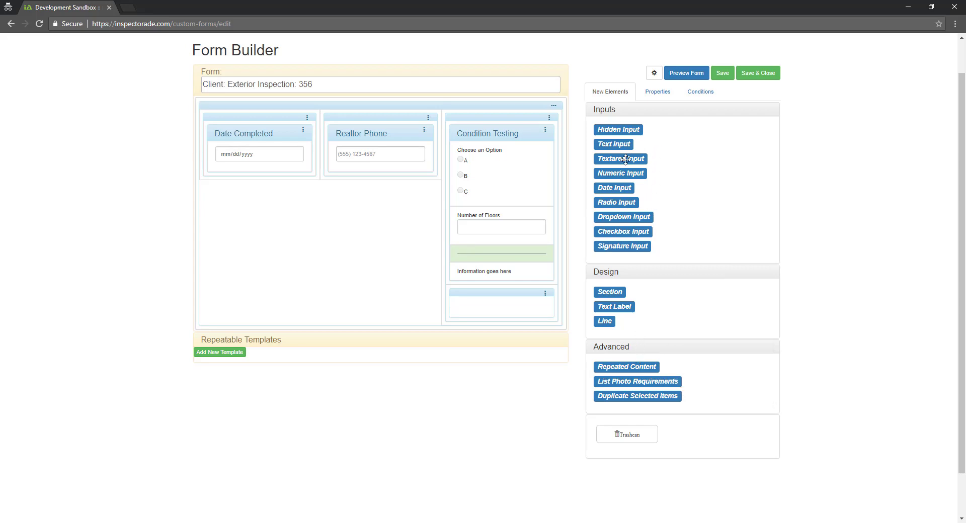
left_click(682, 74)
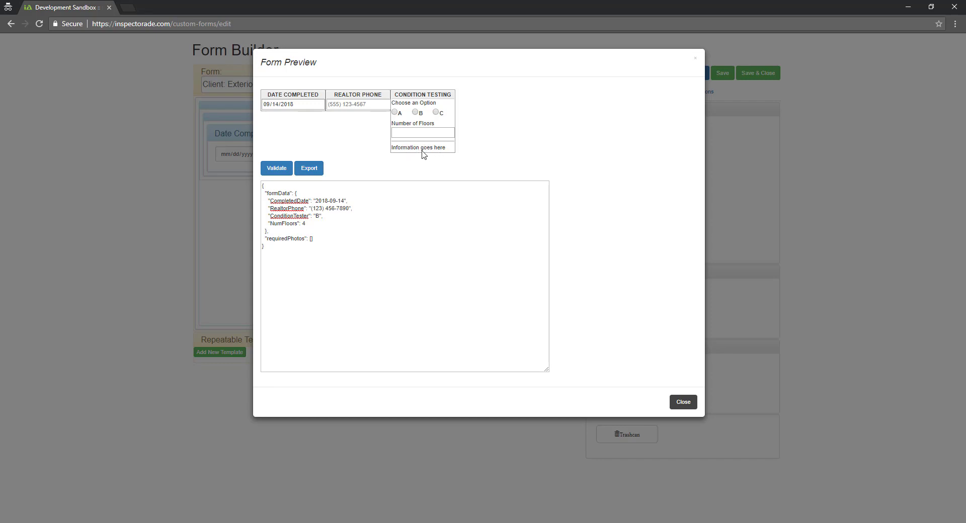
left_click(682, 402)
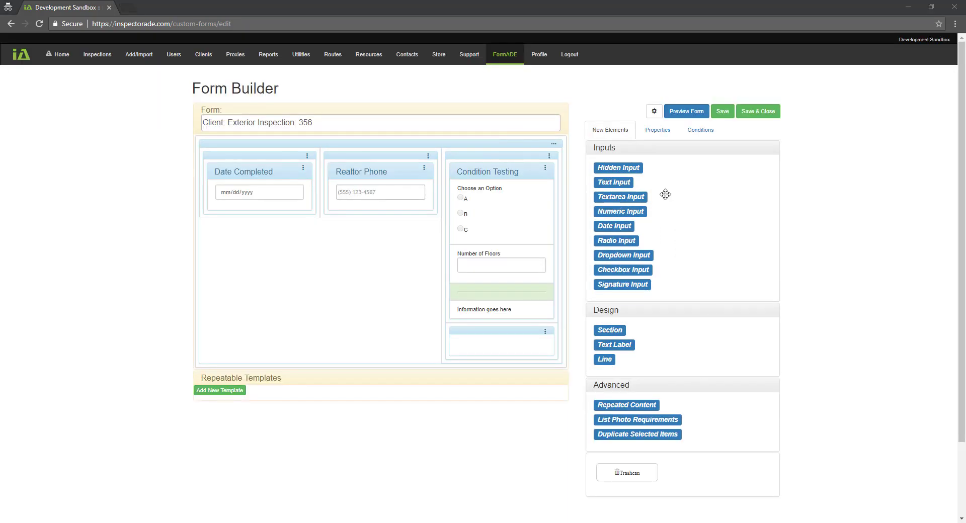
In form settings, uncheck Disable Inspector Comments and leave Photo Label Set at Default Labels
left_click(655, 113)
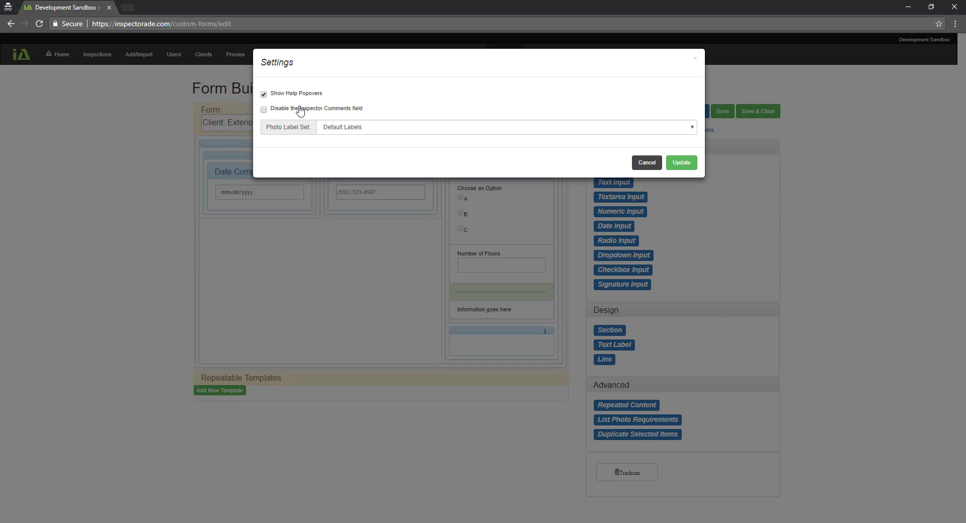
left_click(263, 109)
left_click(389, 131)
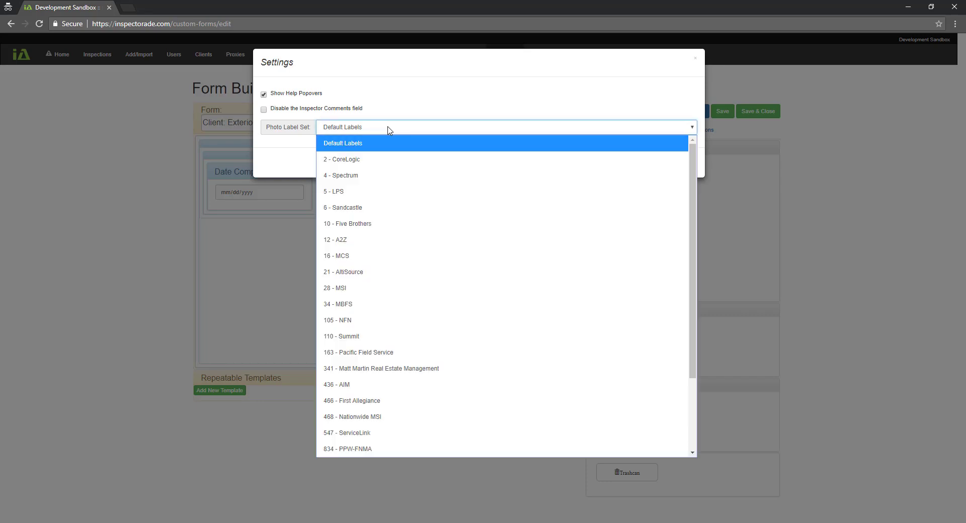
scroll(407, 320, "down", 2)
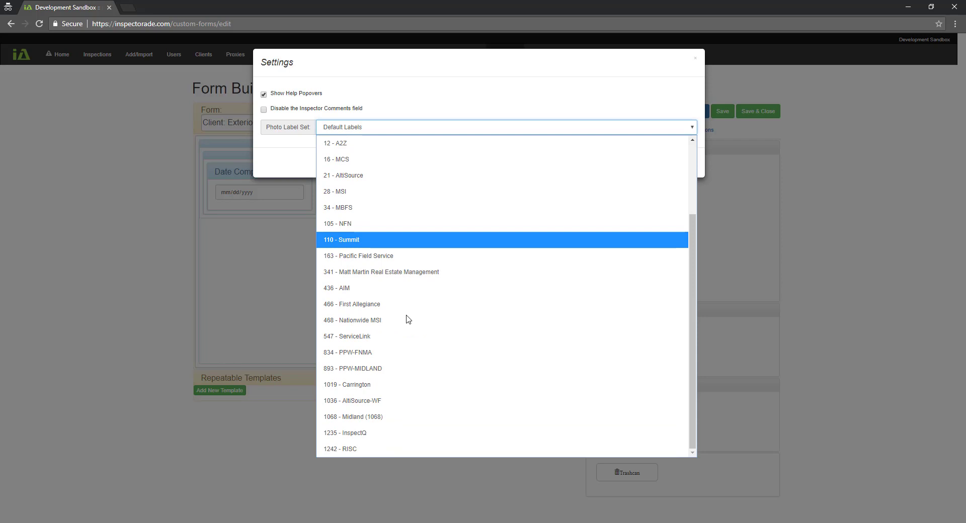
scroll(405, 276, "up", 2)
left_click(421, 115)
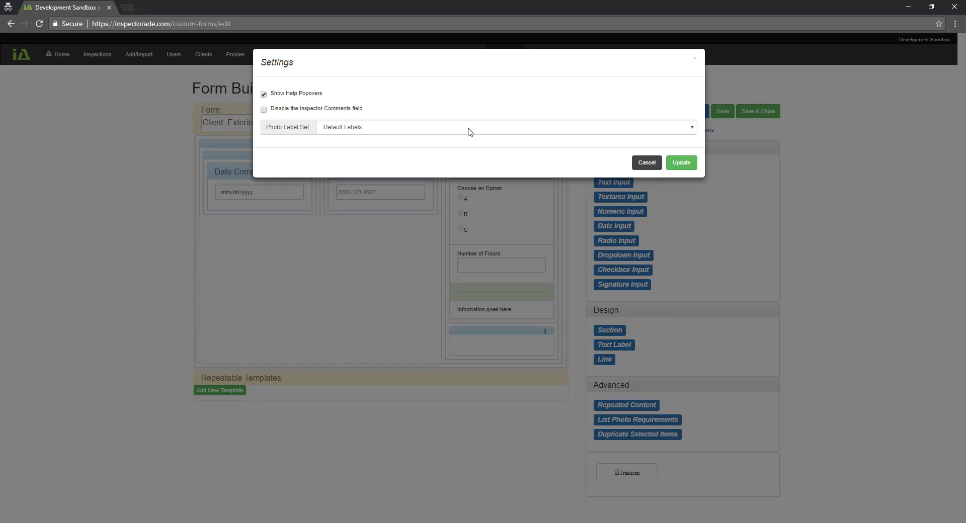
left_click(647, 163)
scroll(687, 385, "down", 1)
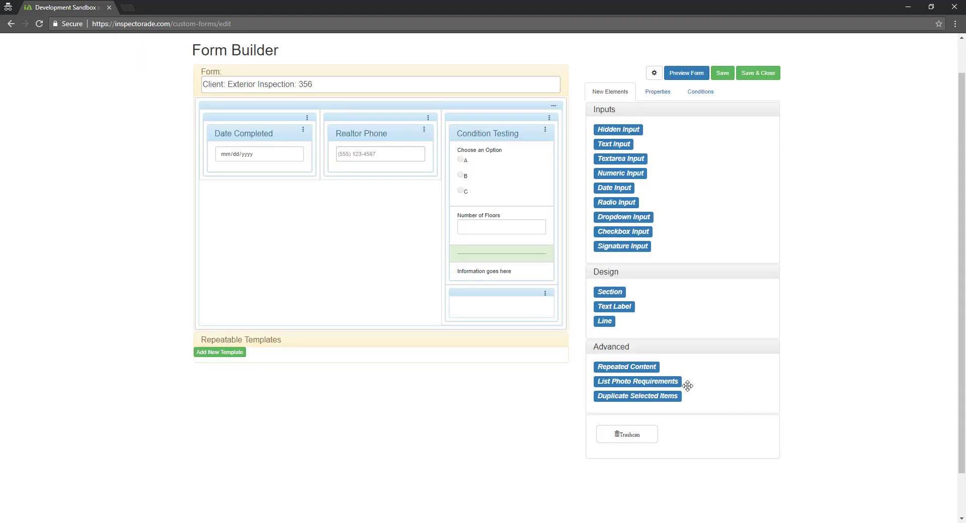
Open the Conditions tab listing flag conditions from Access Denied to Violation
left_click(699, 91)
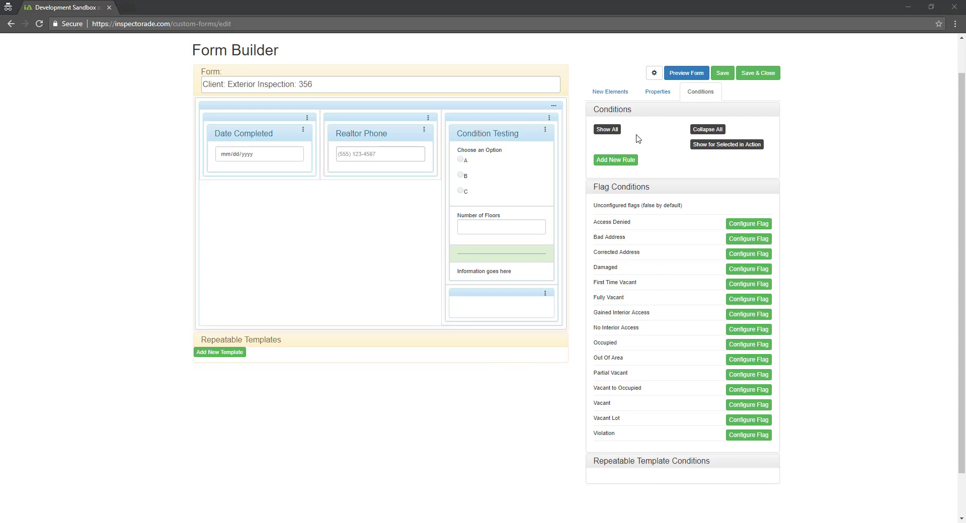
Add a rule named Show Num Floors whose condition checks the ConditionTester (Choose an Option) input
left_click(616, 164)
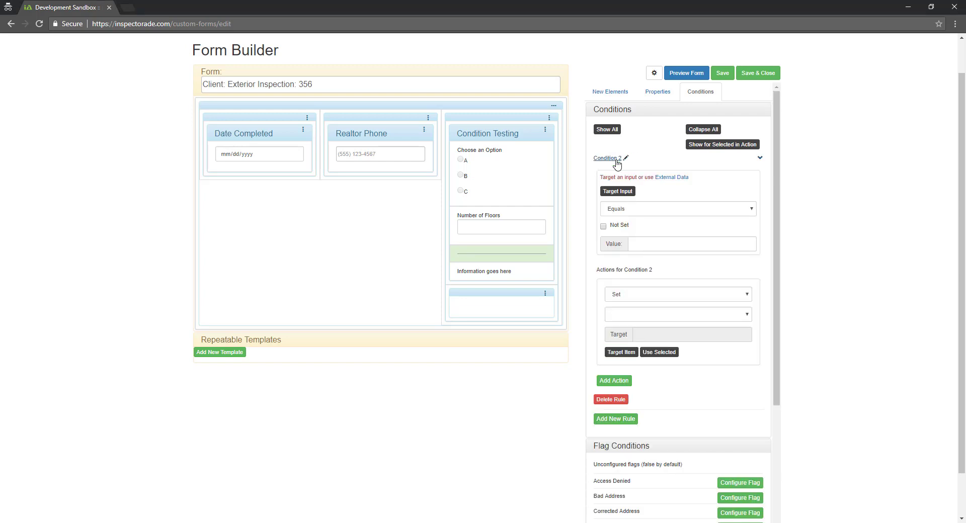
left_click(626, 159)
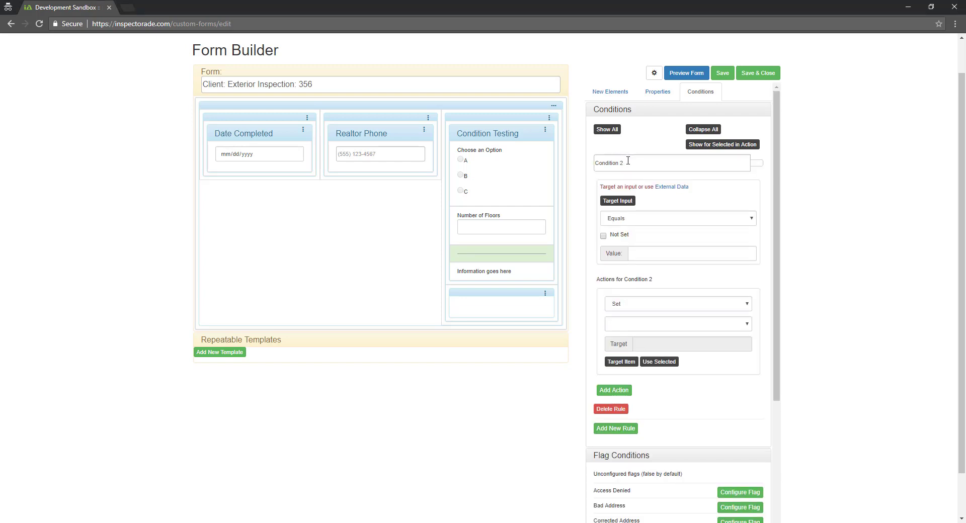
left_click_drag(627, 160, 587, 170)
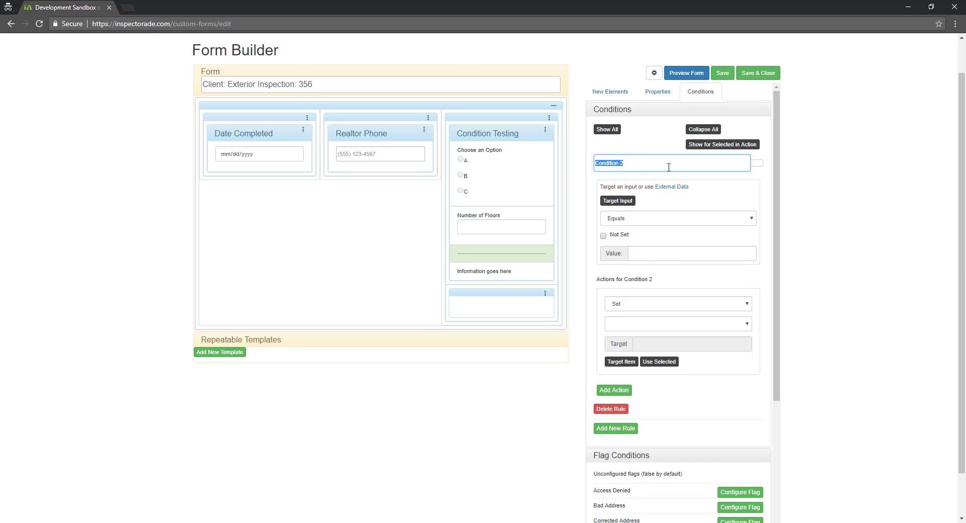
type("Show Num Floors")
left_click(757, 164)
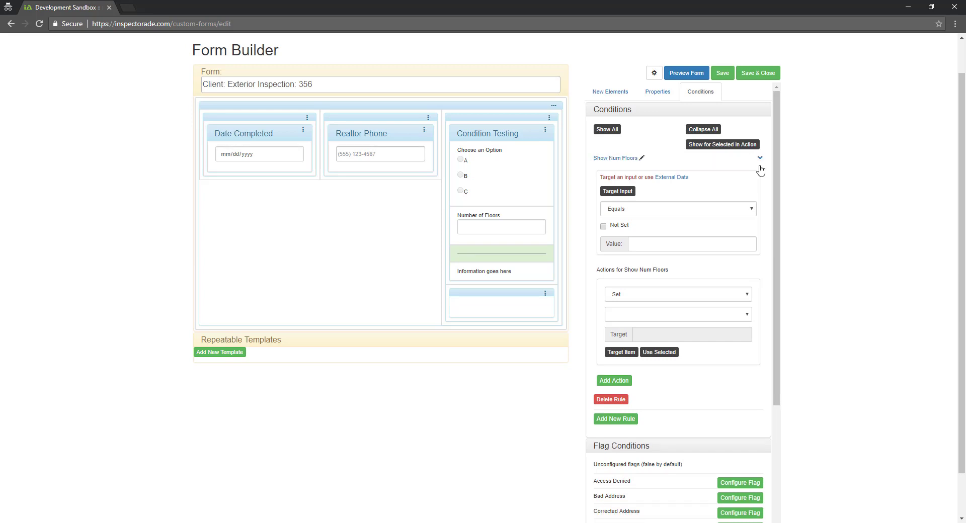
left_click(627, 195)
left_click(499, 181)
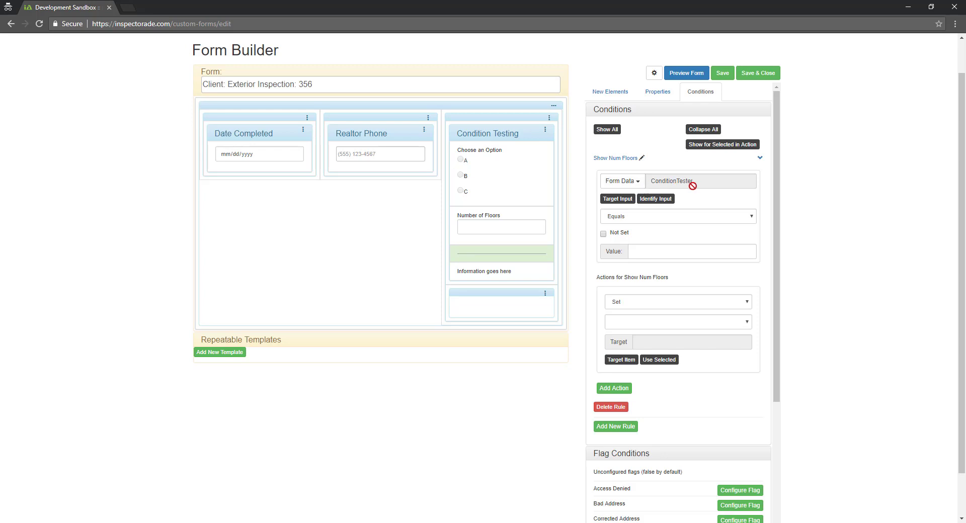
Keep Form Data as the condition source and compare it against the value A
left_click(637, 185)
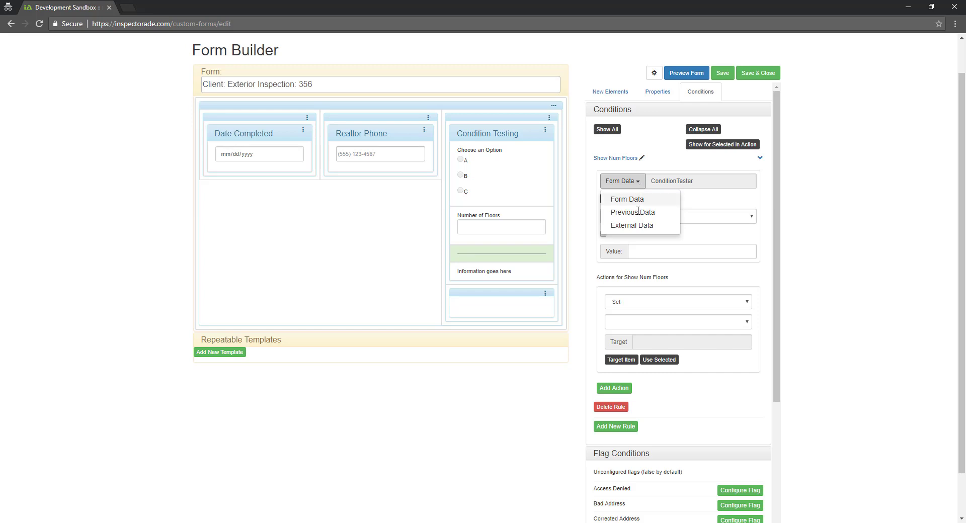
left_click(638, 182)
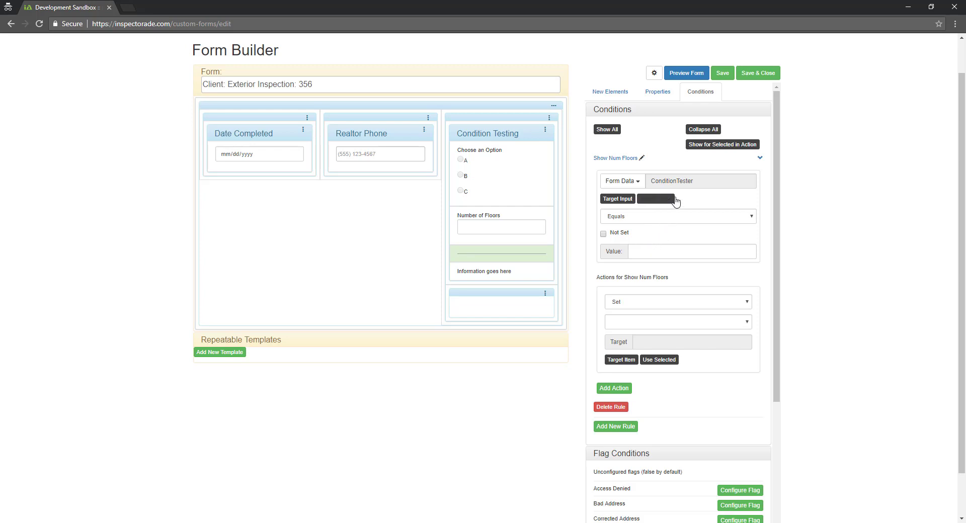
left_click(642, 253)
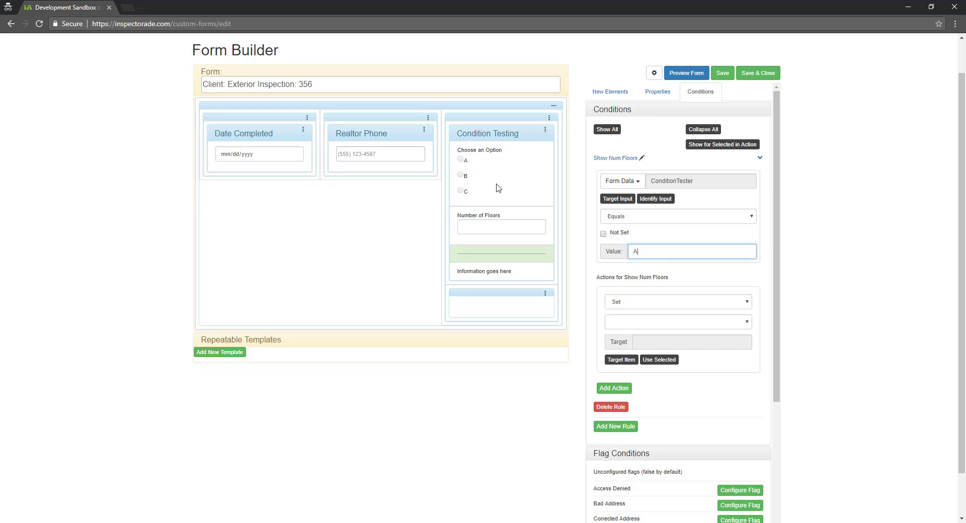
Set the rule's action to Apply Invisible on the Number of Floors item
left_click(625, 303)
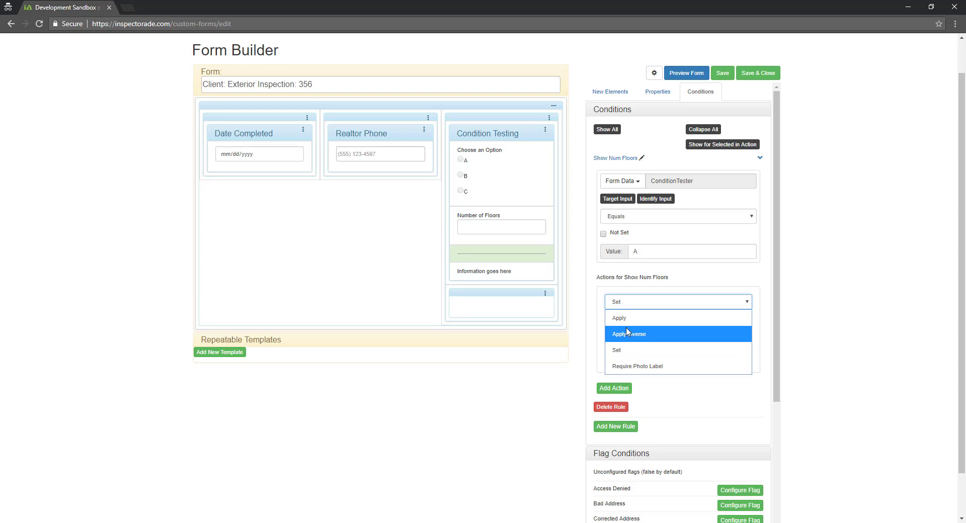
left_click(627, 321)
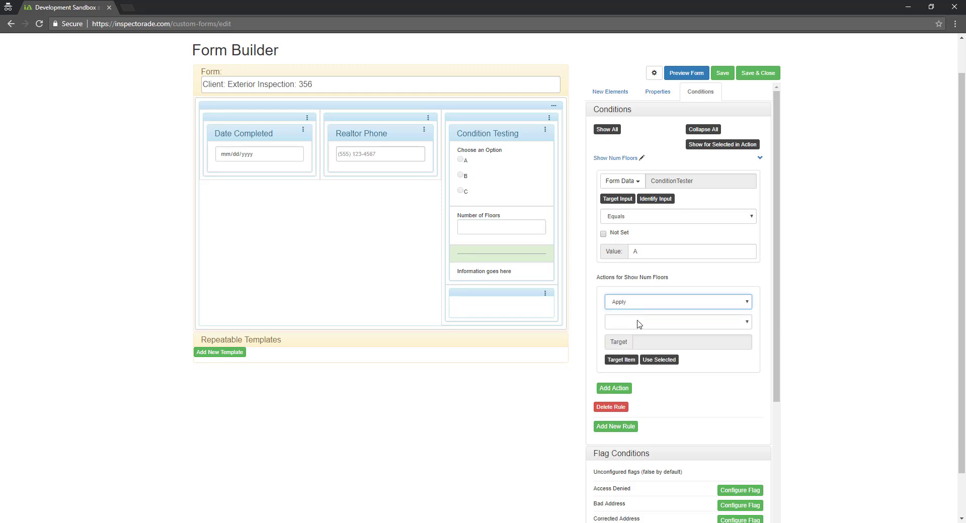
left_click(637, 322)
left_click(635, 360)
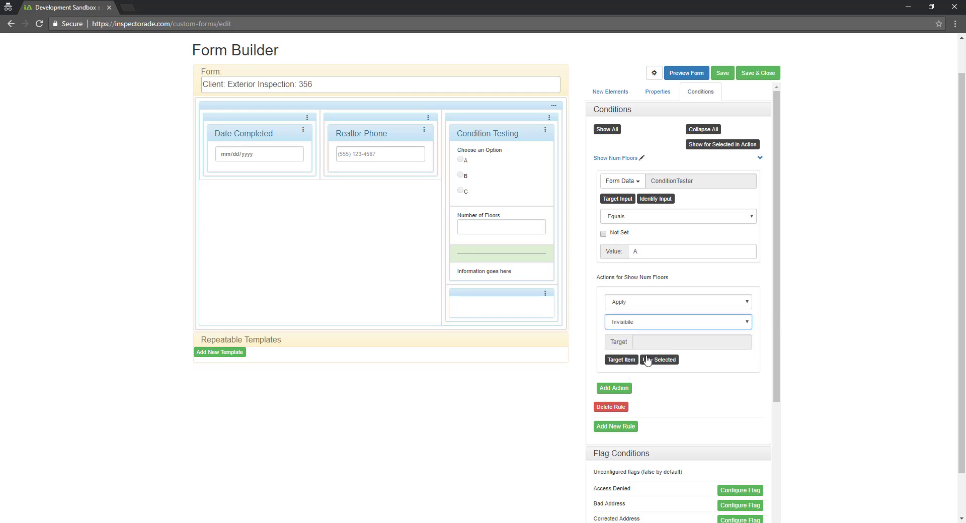
left_click(613, 361)
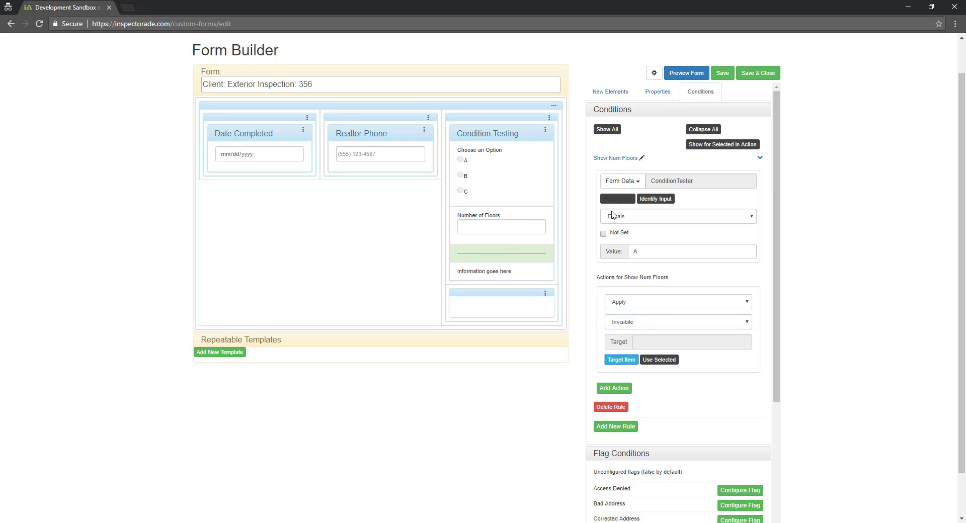
left_click(519, 216)
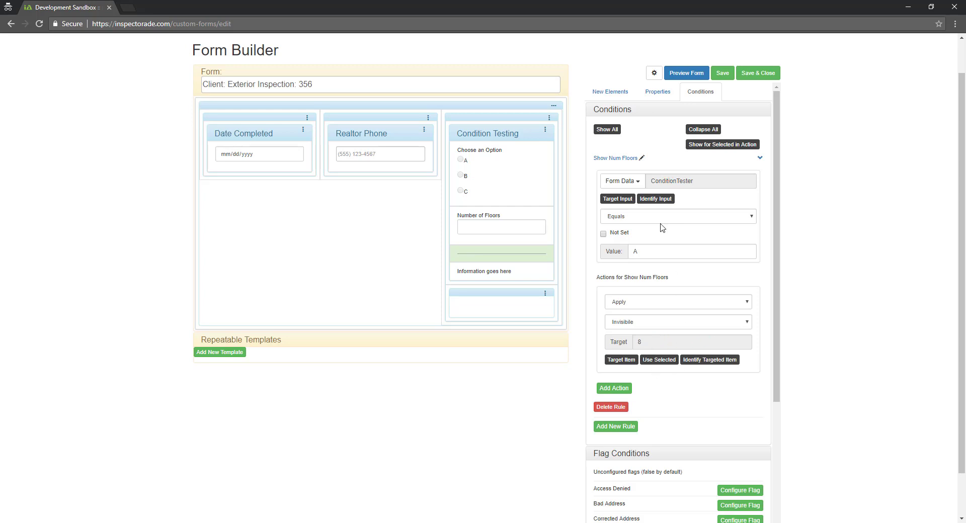
Use the Identify buttons to confirm the watched input and target 8
left_click(659, 200)
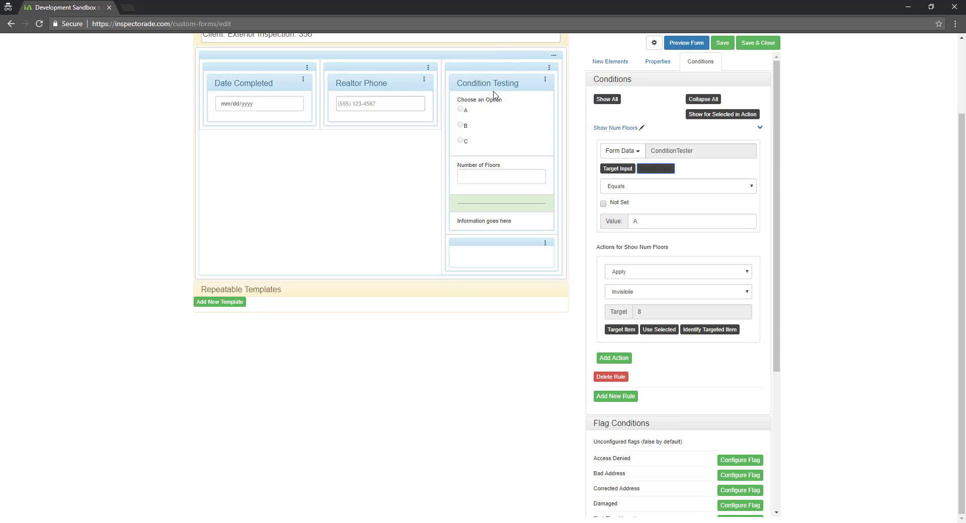
left_click(709, 336)
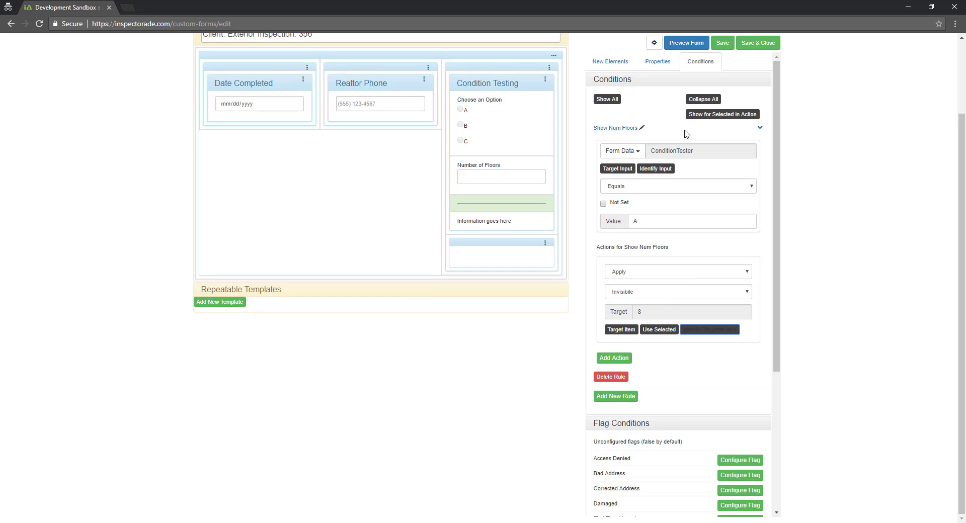
scroll(678, 179, "up", 2)
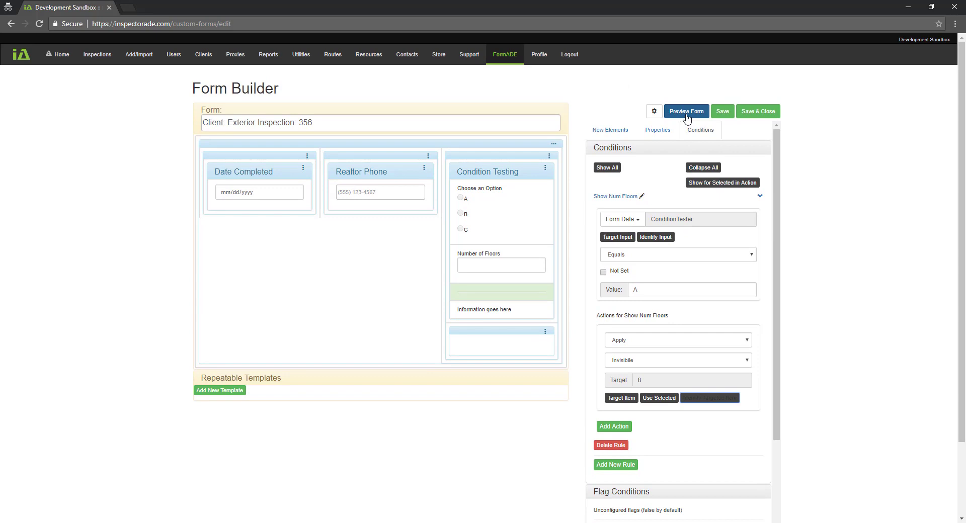
left_click(687, 116)
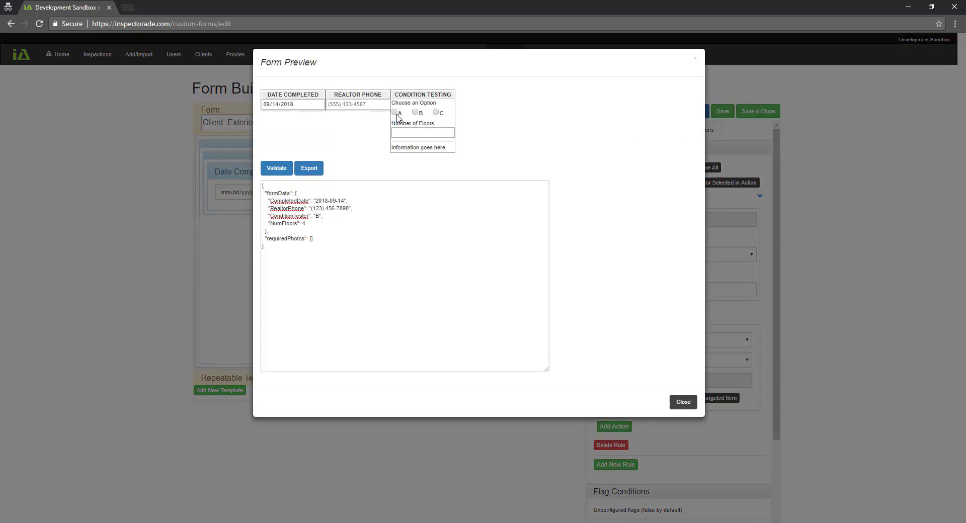
left_click(395, 111)
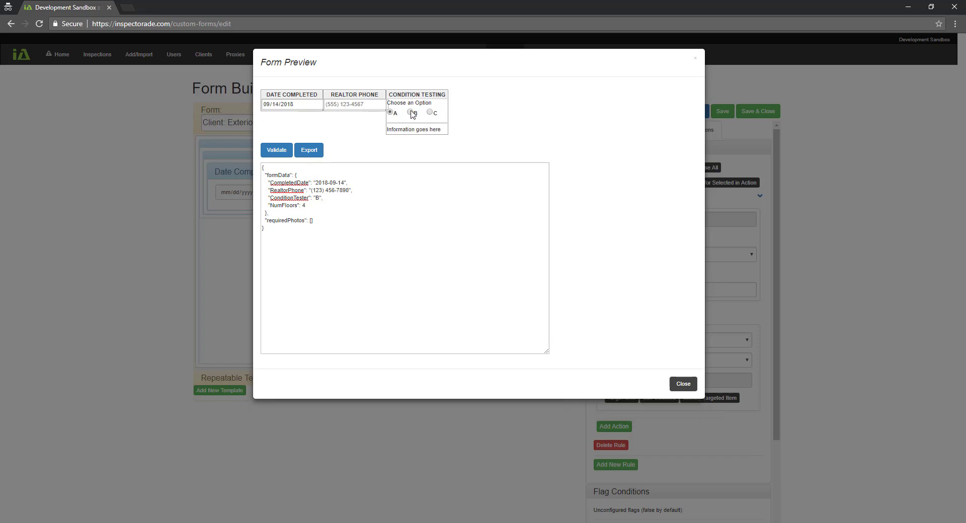
left_click(412, 112)
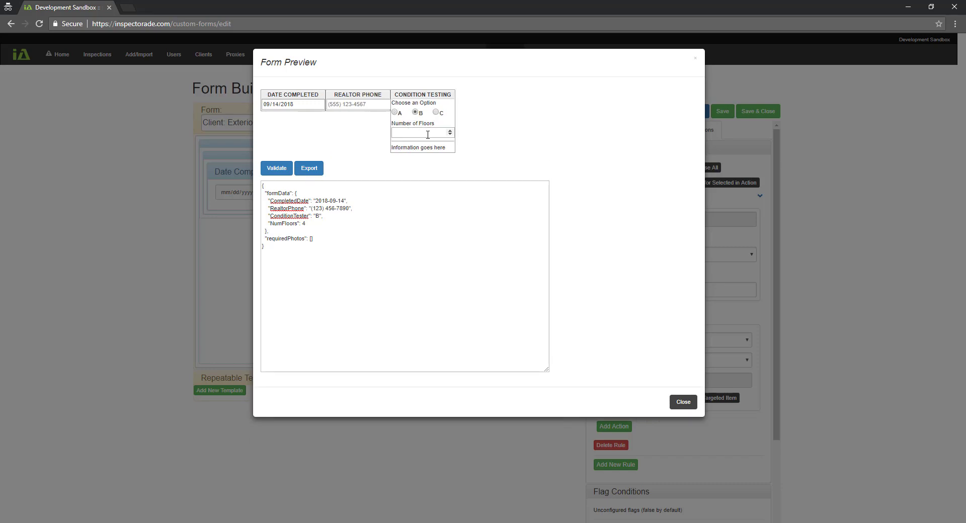
left_click(683, 404)
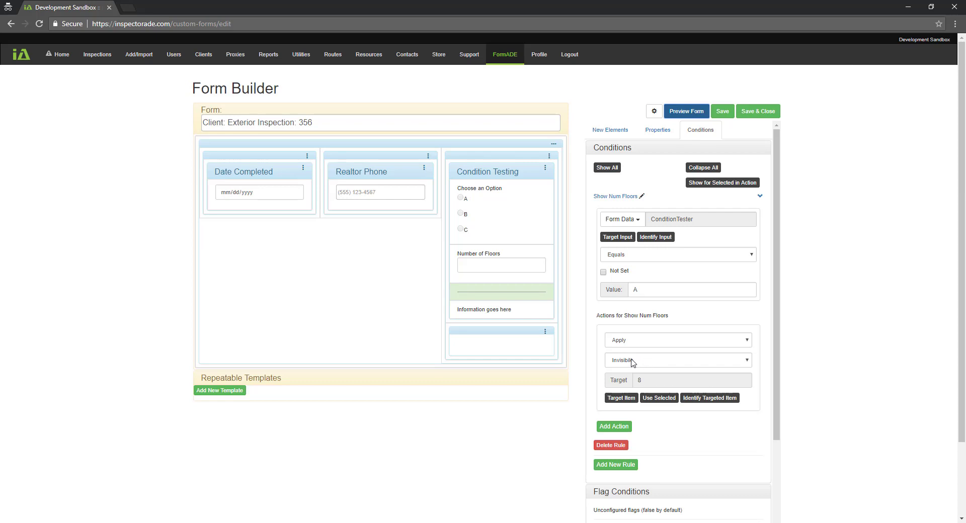
Switch the Show Num Floors action to Apply Inverse and open the form preview
left_click(746, 342)
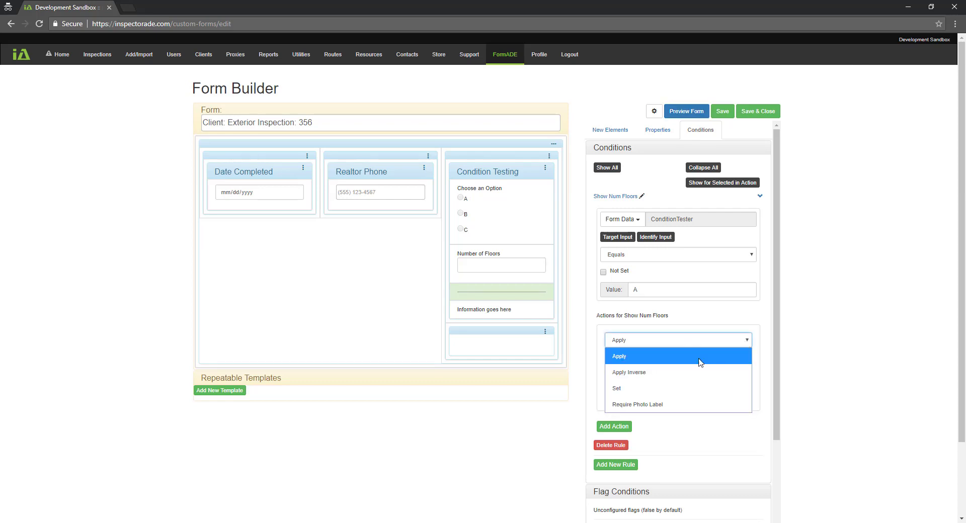
left_click(658, 372)
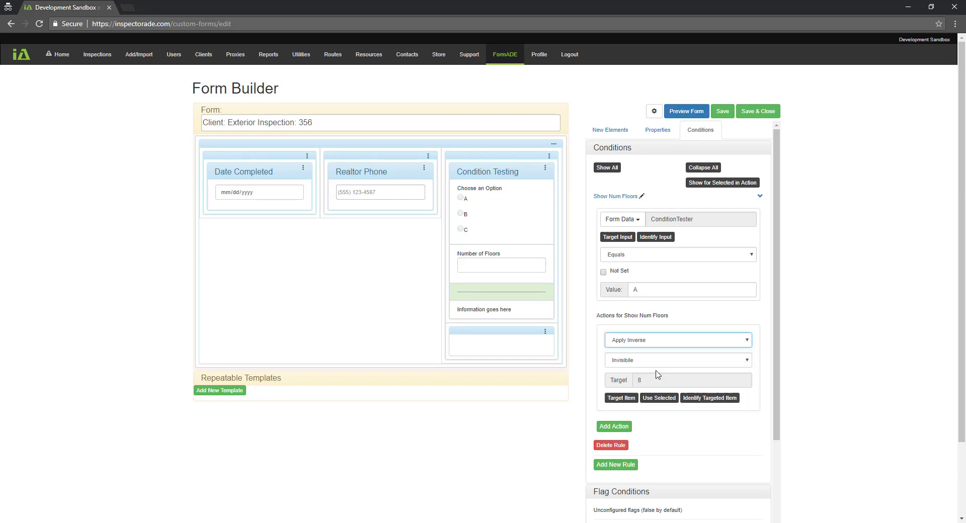
left_click(684, 114)
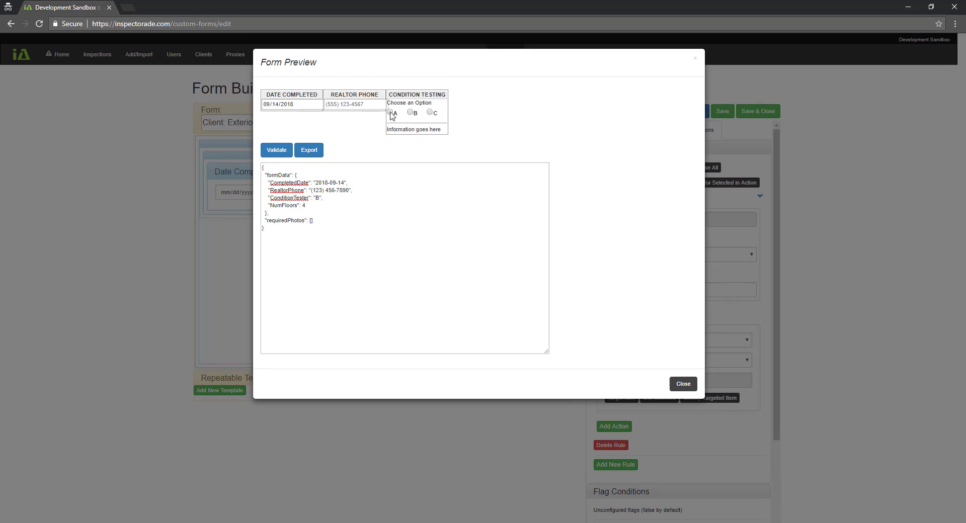
Test radio options A, B, C, then A again to check Number of Floors shows and hides
left_click(391, 113)
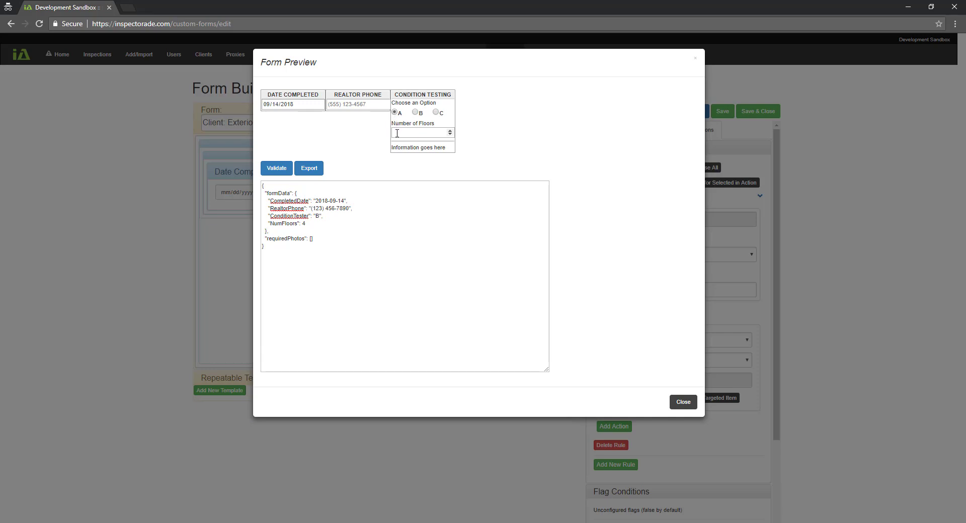
left_click(416, 112)
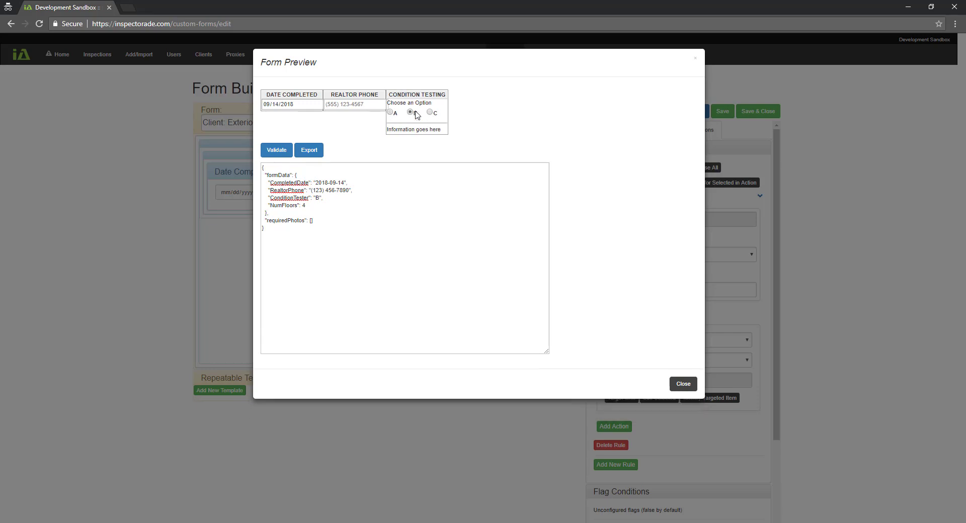
left_click(429, 113)
left_click(389, 112)
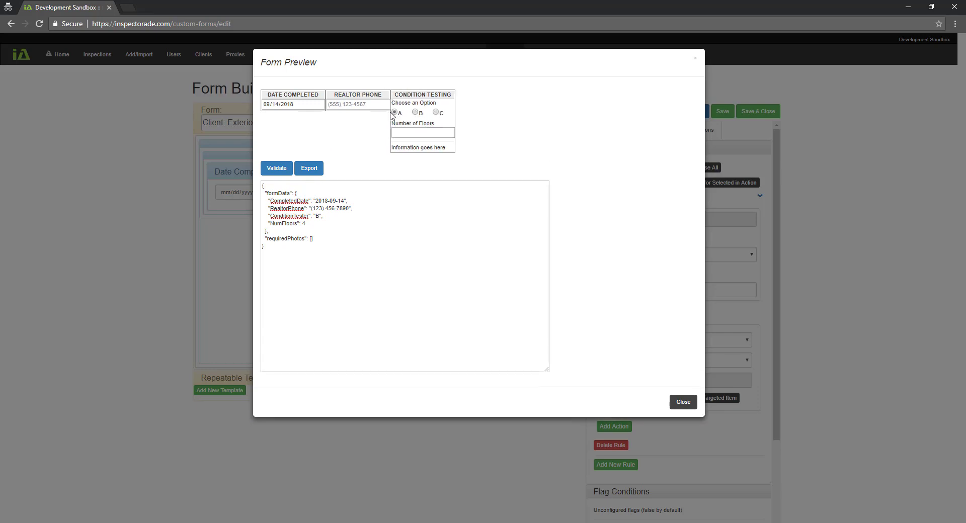
Close the preview and bring up the condition's Equals operator list
left_click(682, 402)
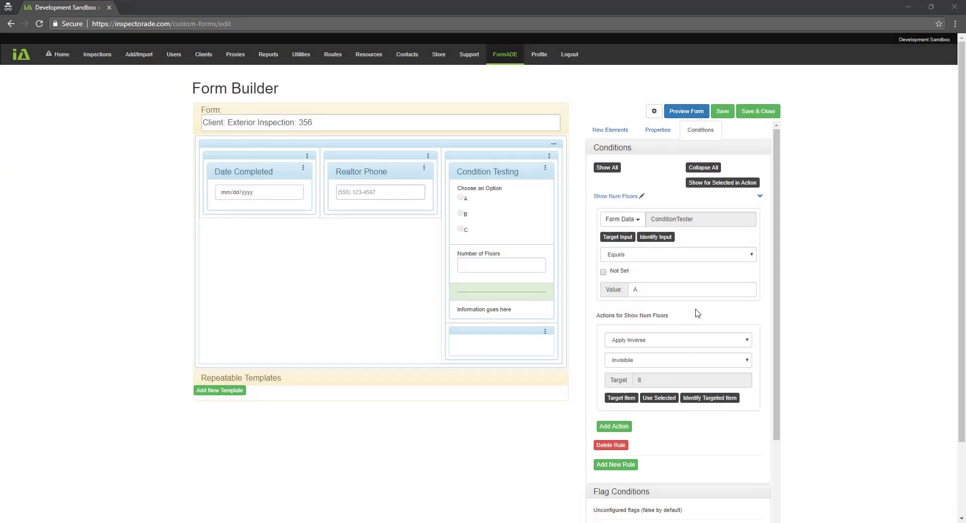
left_click(687, 259)
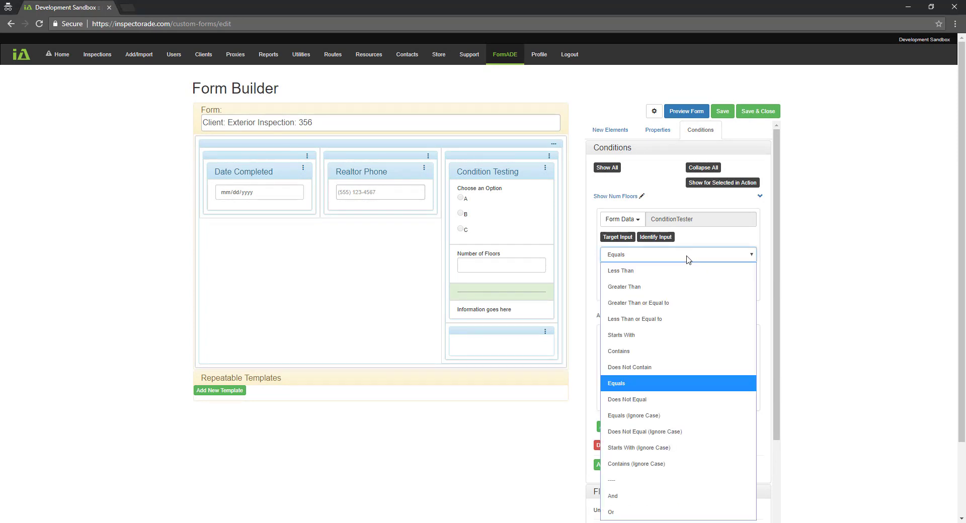
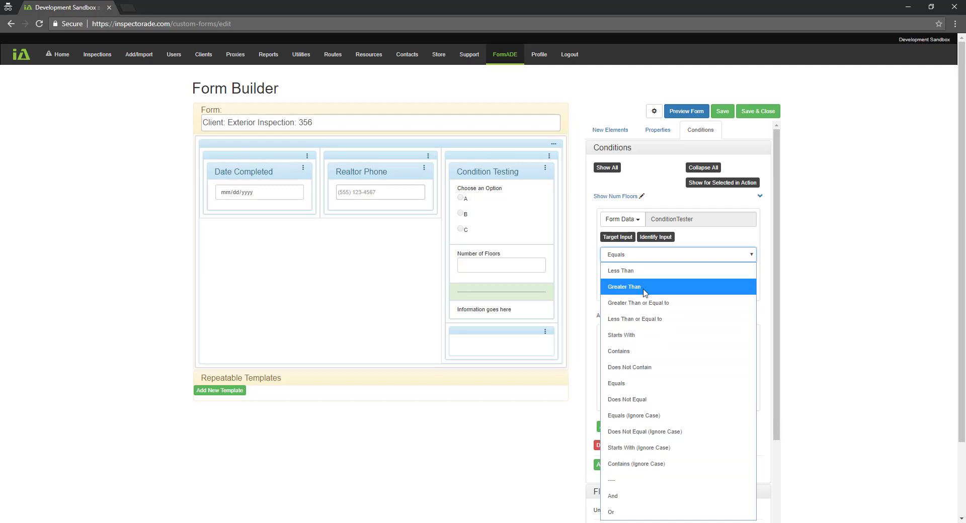
Enter A as the condition value, then turn the Show Num Floors condition into an Or group
left_click(686, 254)
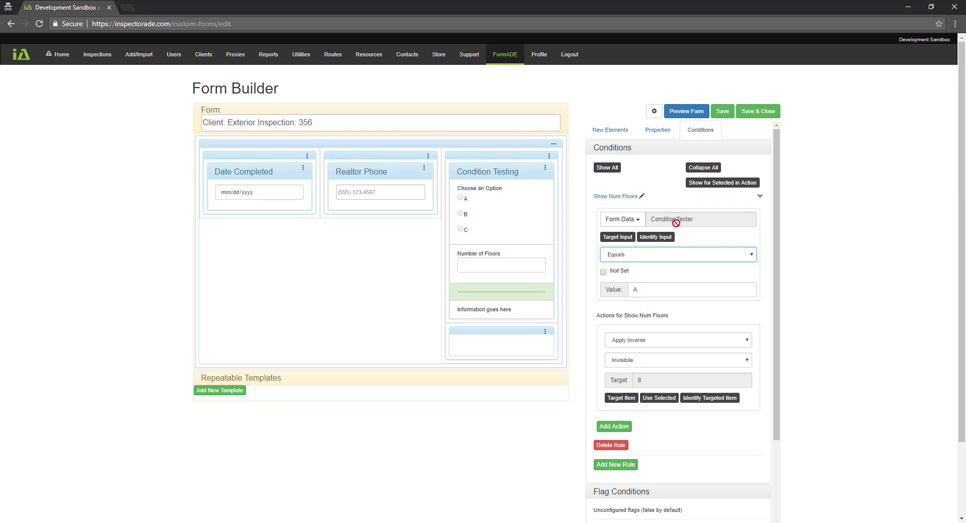
left_click(632, 284)
type("A")
left_click(629, 255)
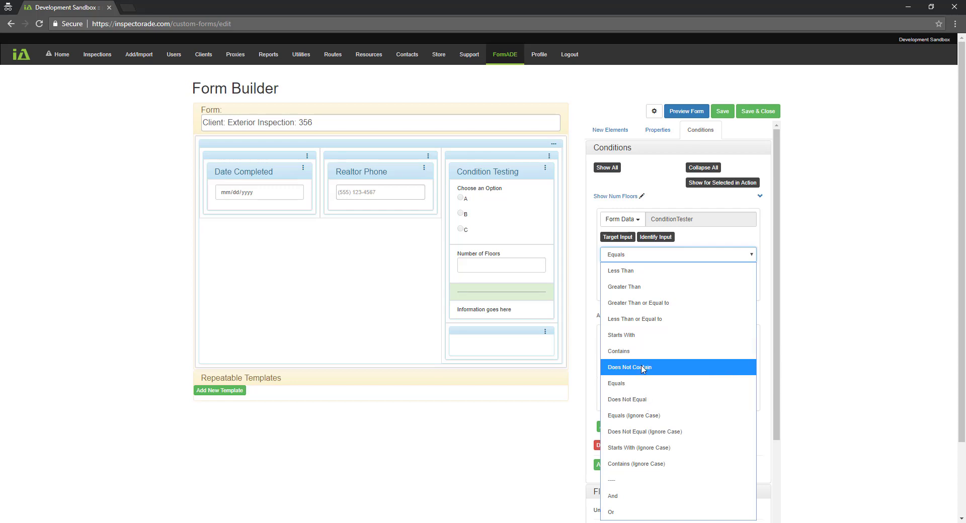
left_click(713, 241)
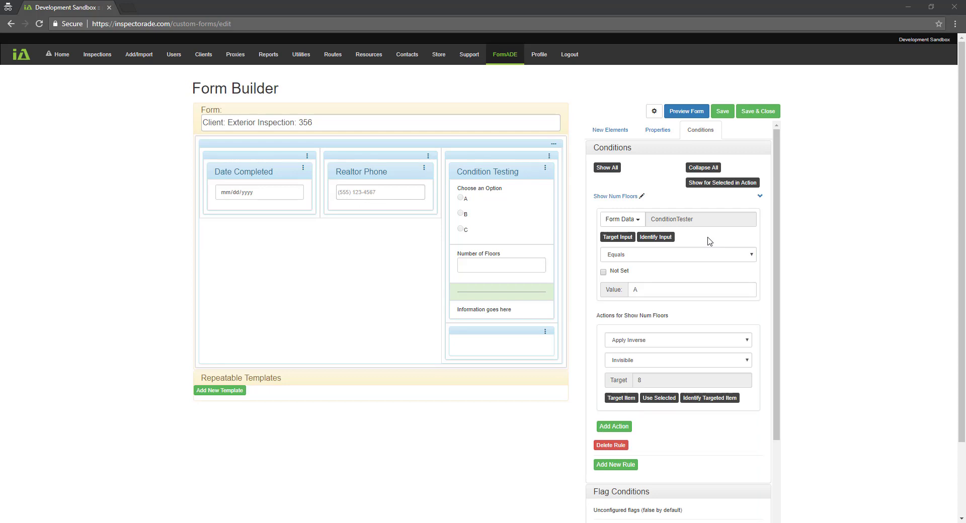
left_click(686, 260)
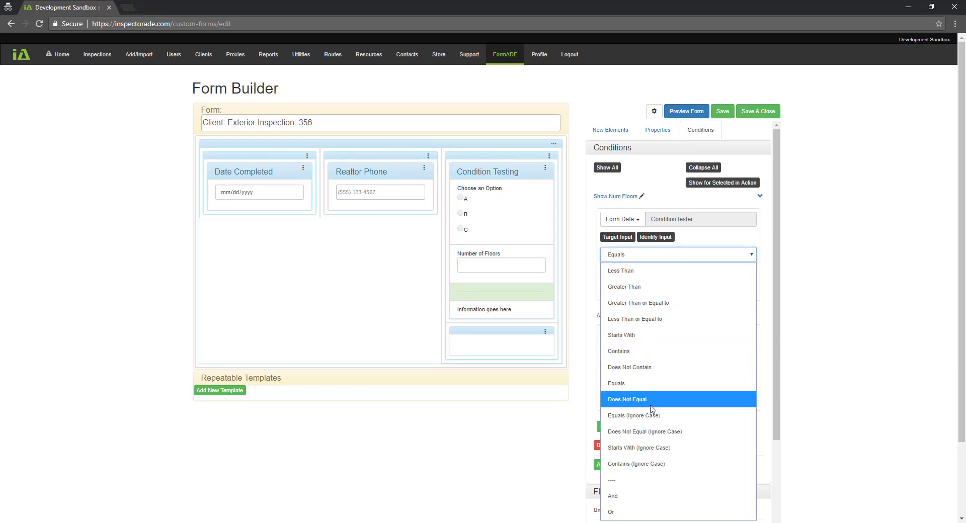
left_click(641, 516)
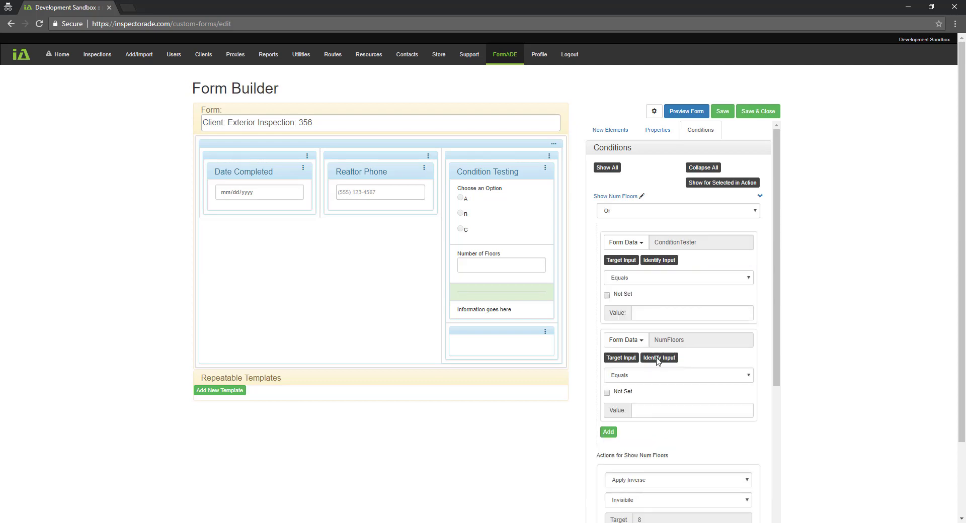
Set the Or conditions to Condition Testing equals A or B, then preview the form
scroll(679, 280, "down", 1)
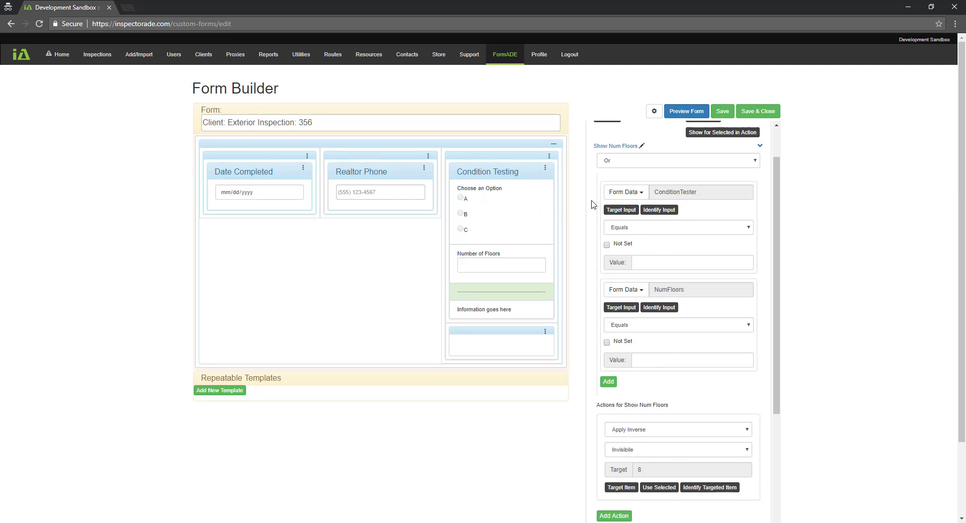
left_click(655, 263)
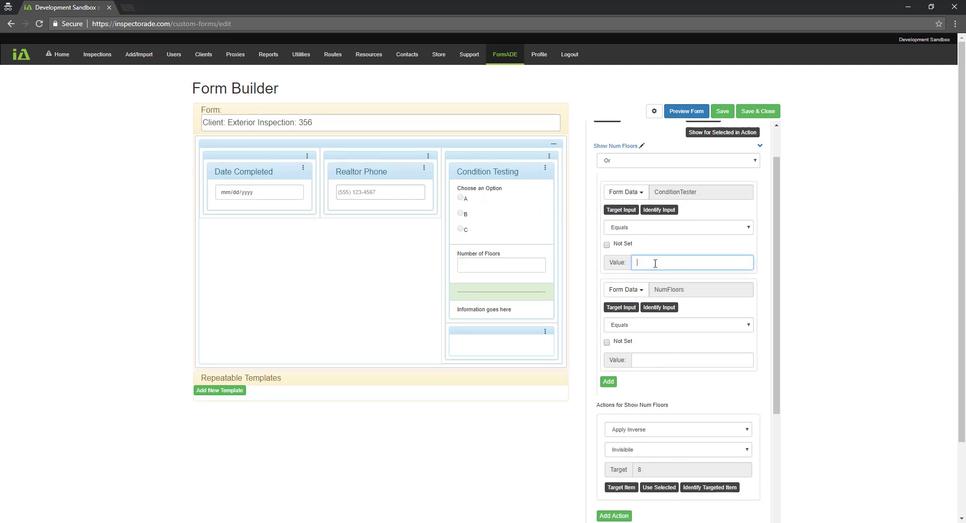
type("A")
left_click(621, 307)
left_click(509, 227)
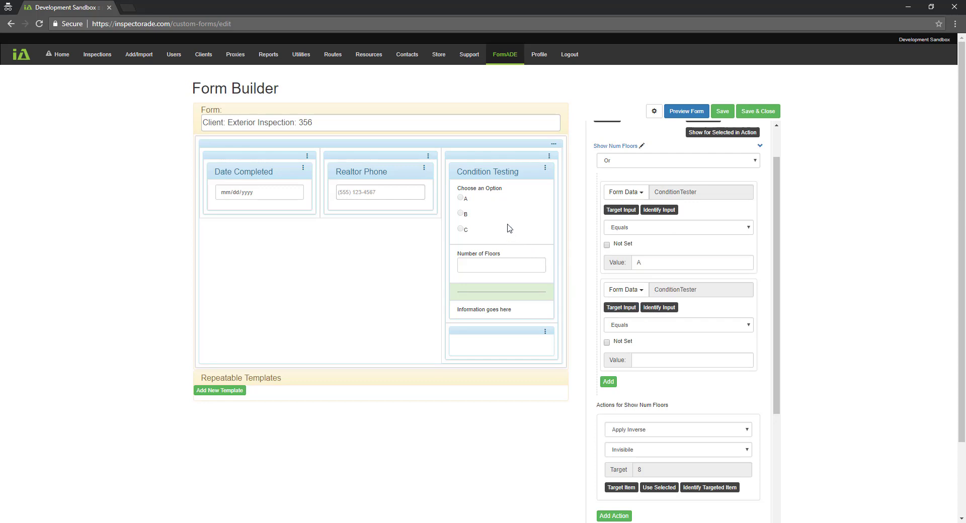
left_click(652, 359)
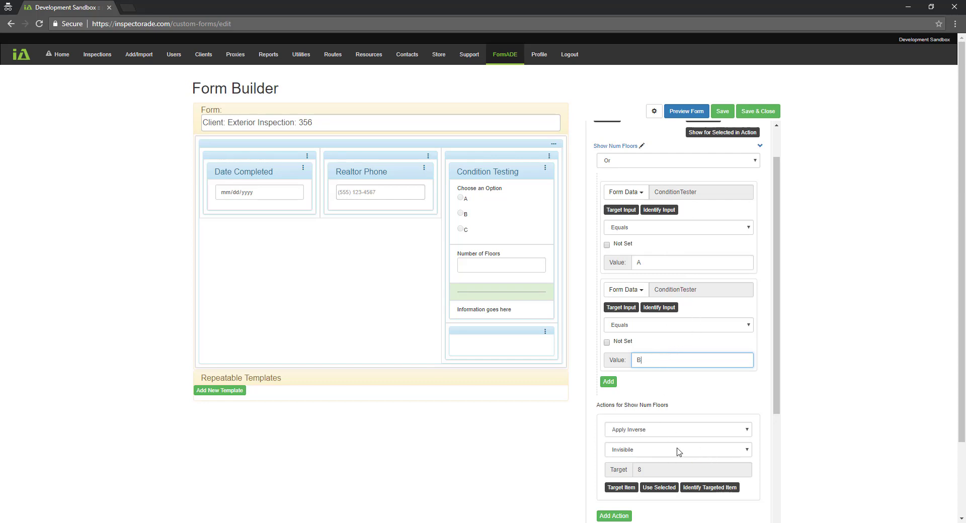
left_click(686, 113)
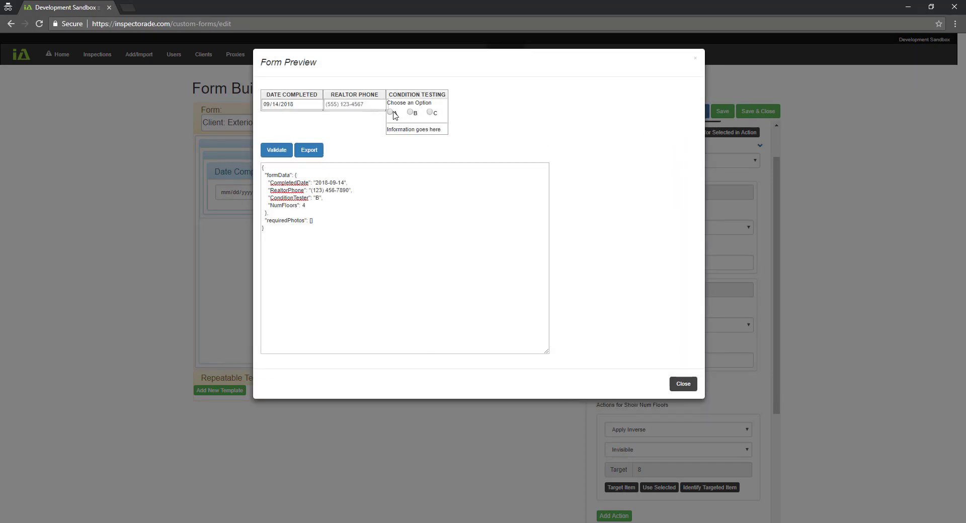
Try options A, C, B, C in the preview: Number of Floors shows only for A and B
left_click(391, 113)
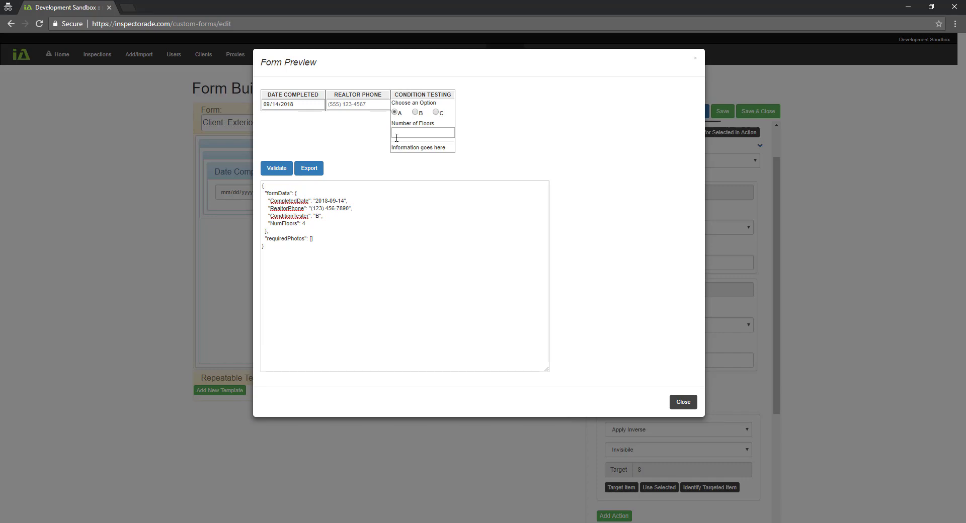
left_click(436, 113)
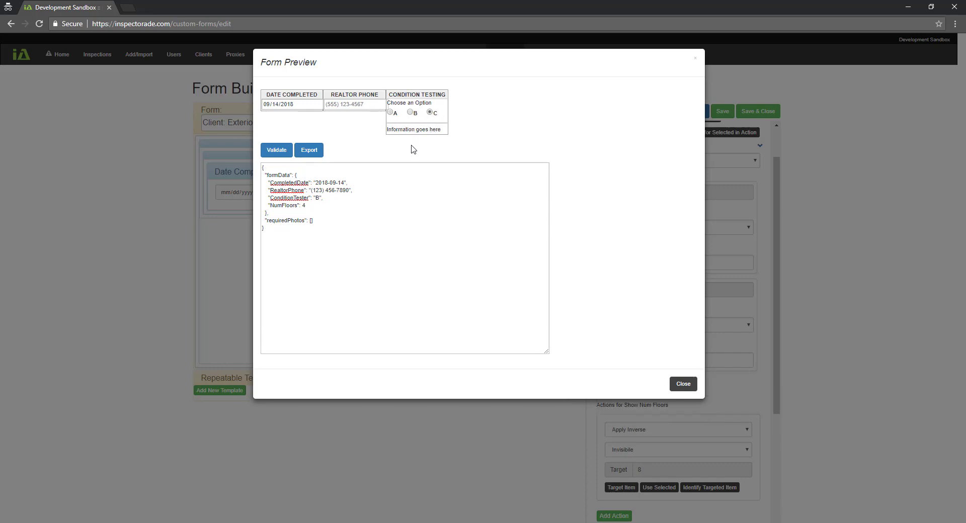
left_click(409, 113)
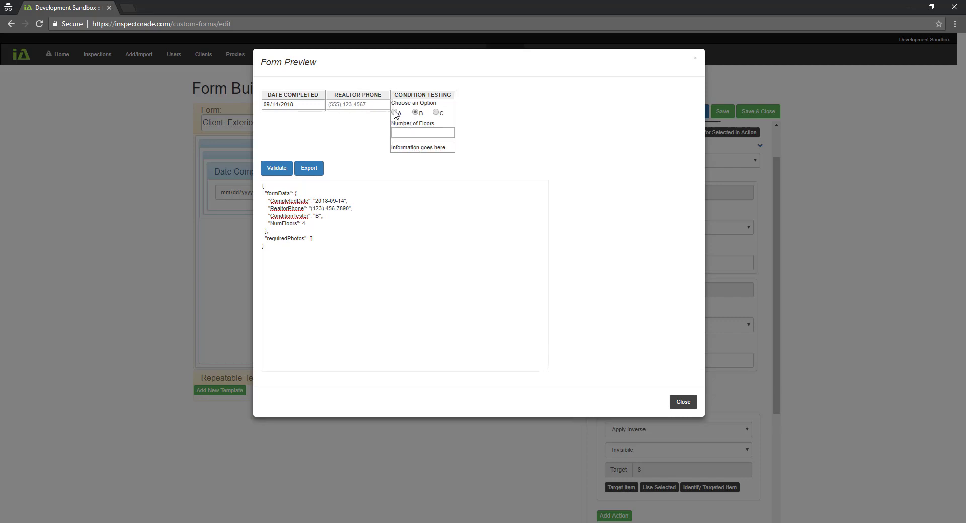
left_click(436, 112)
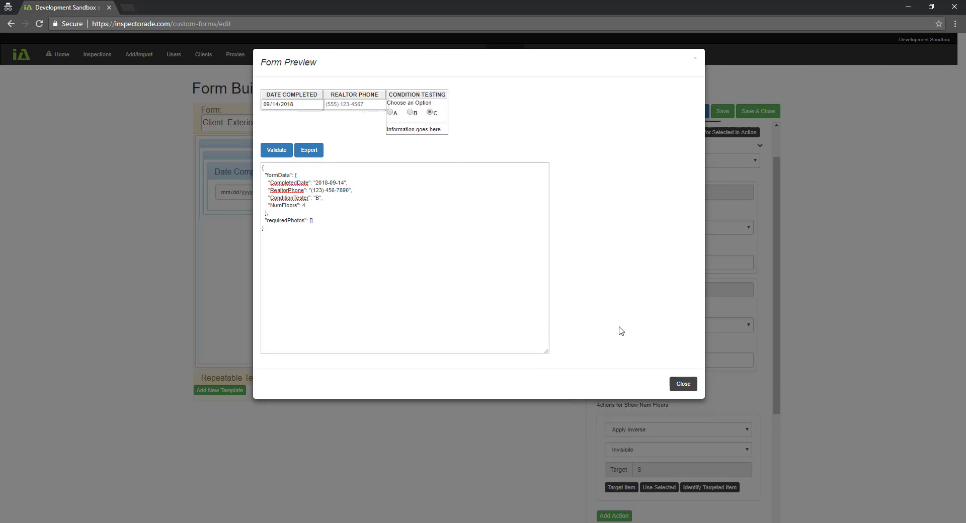
left_click(682, 387)
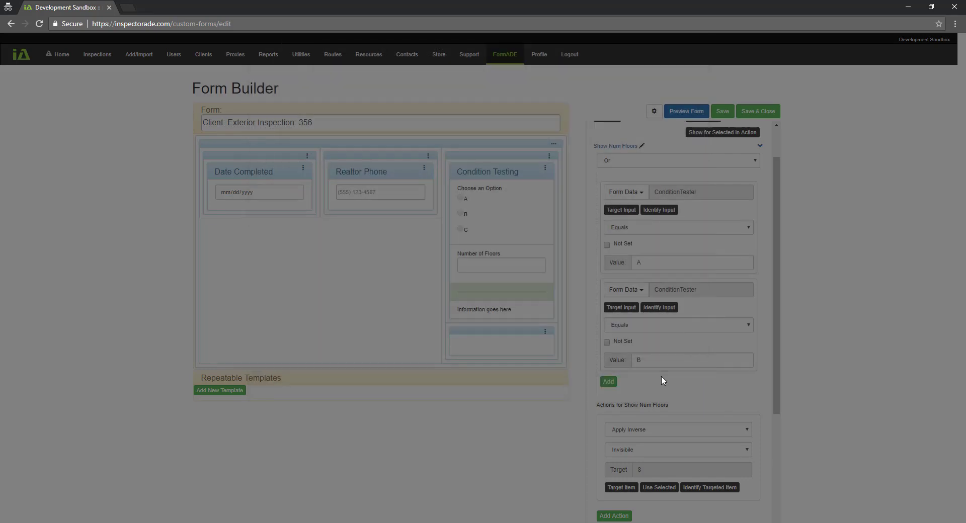
Revert Show Num Floors to a single Equals condition and collapse the rule
left_click(696, 161)
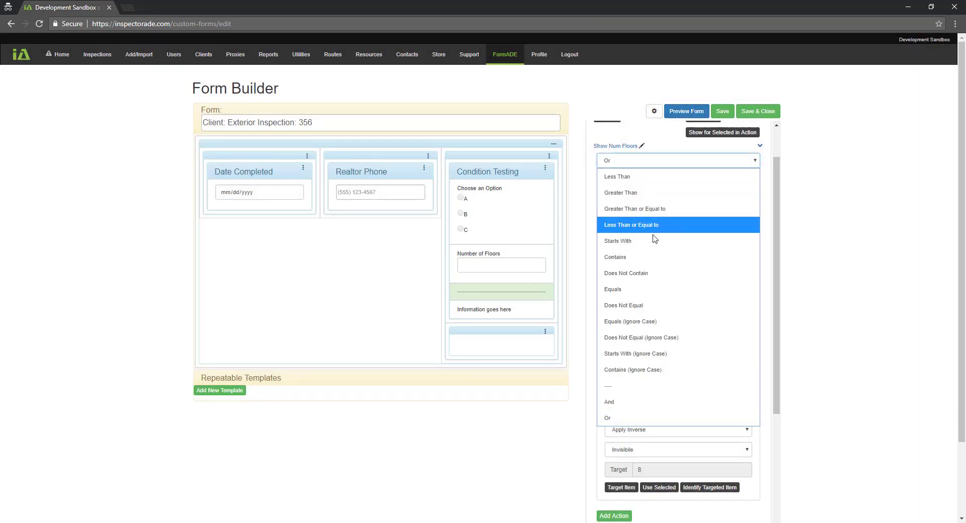
left_click(638, 289)
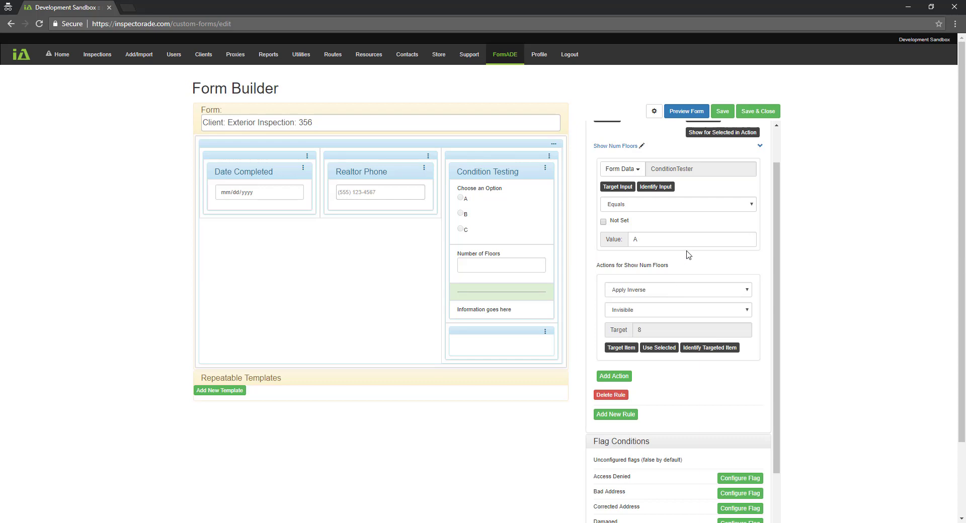
left_click_drag(774, 240, 774, 208)
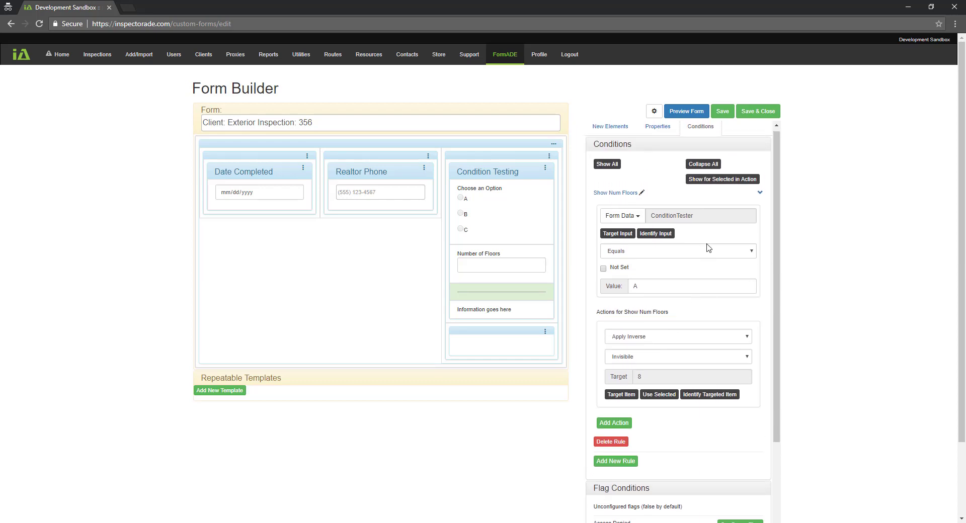
left_click(760, 194)
Add a rule named Photo Condition that matches when Condition Testing equals B
left_click(617, 207)
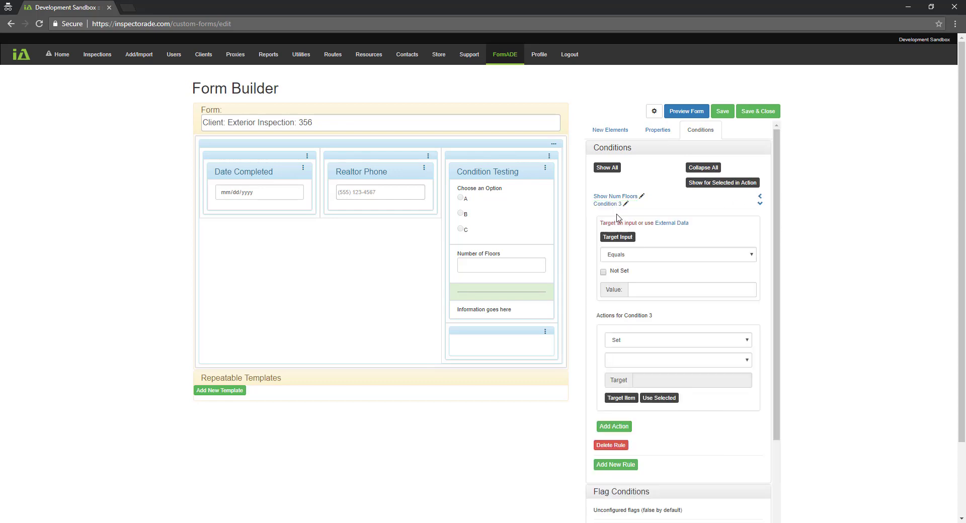
left_click(626, 204)
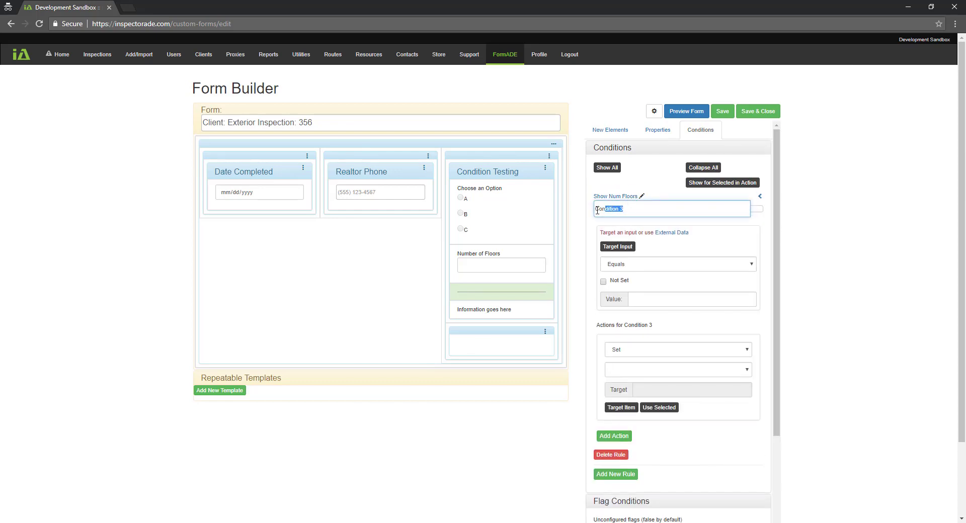
type("Photo Condition")
left_click(757, 209)
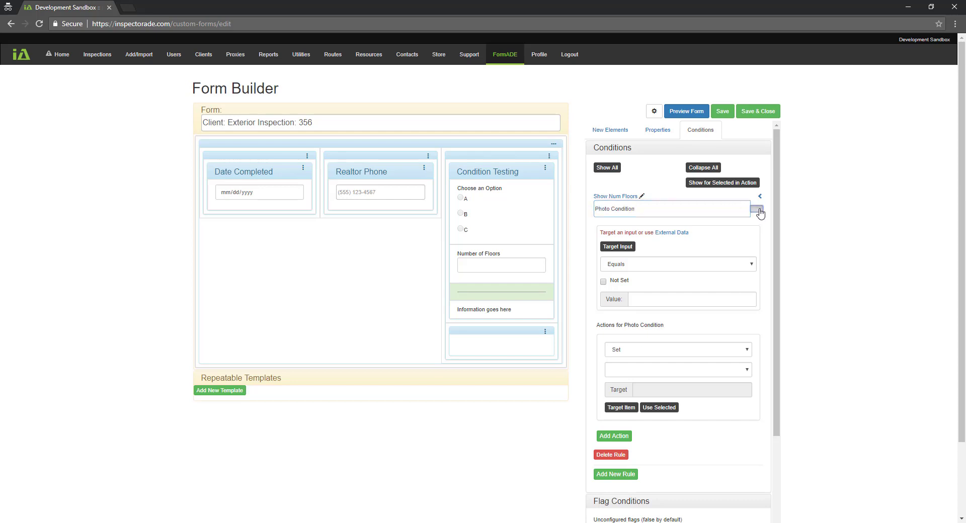
left_click(626, 240)
left_click(500, 214)
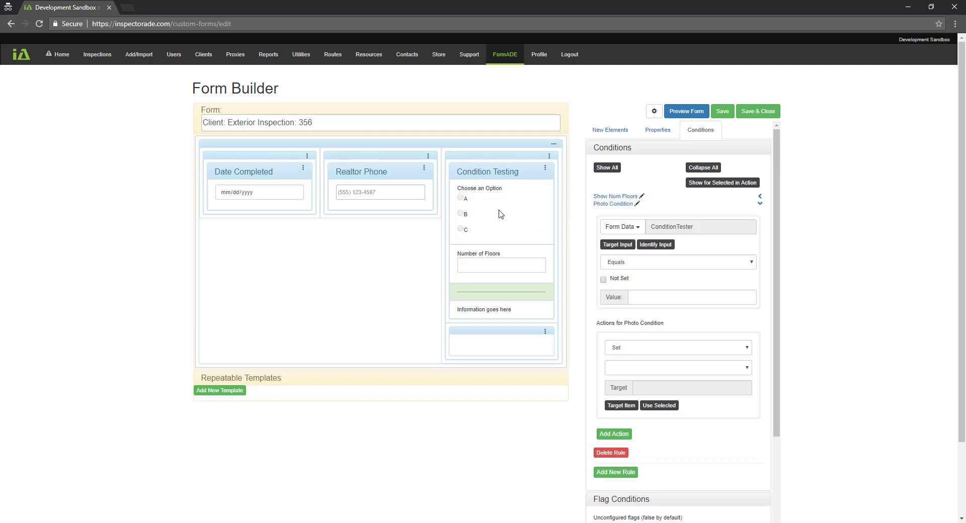
left_click(656, 297)
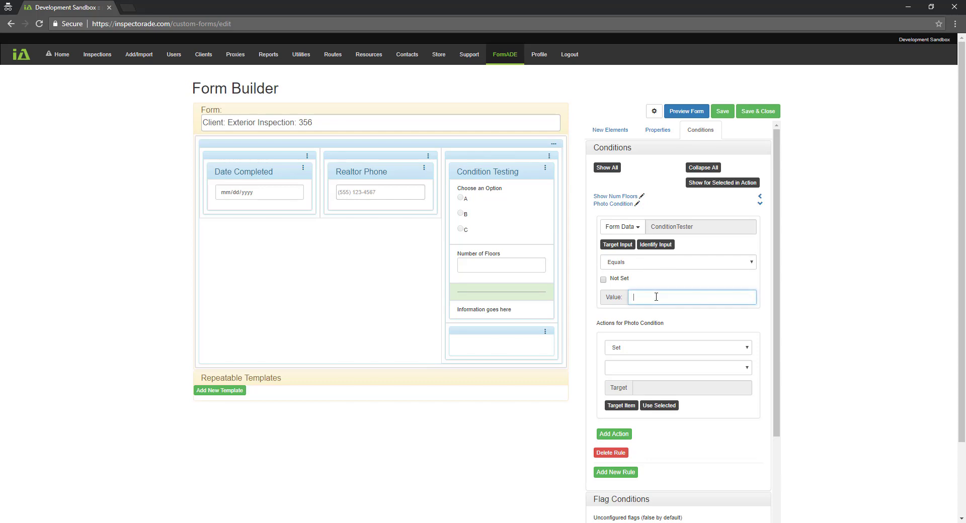
left_click(653, 349)
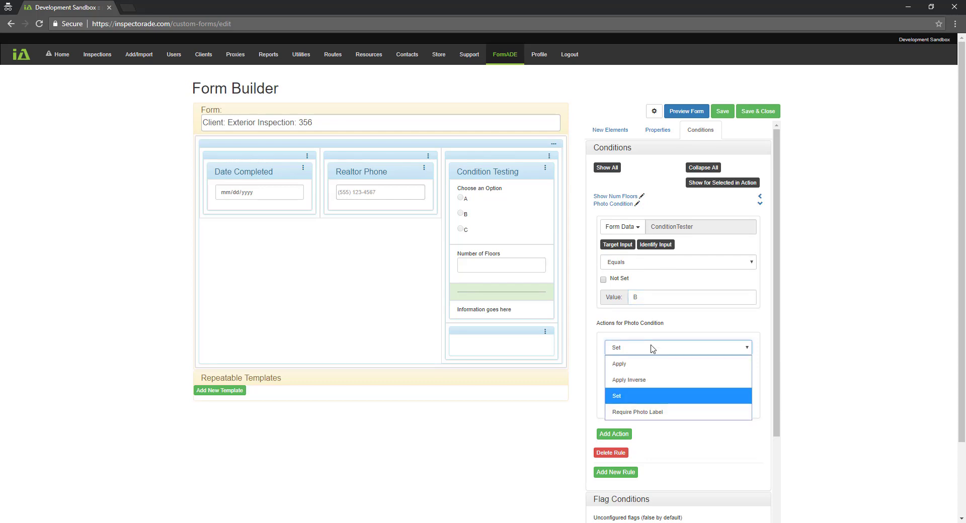
Make the Photo Condition action Require Photo Label with label Outbuilding
left_click(647, 411)
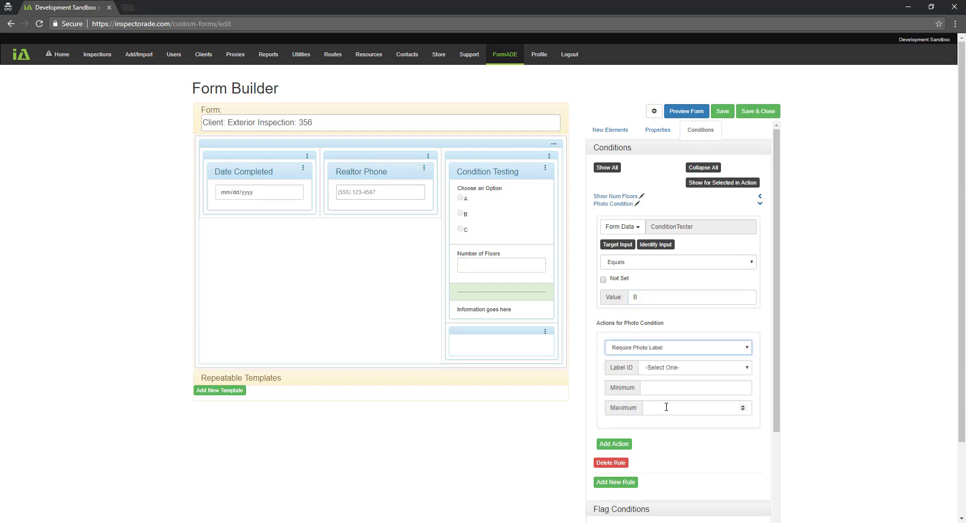
left_click(747, 369)
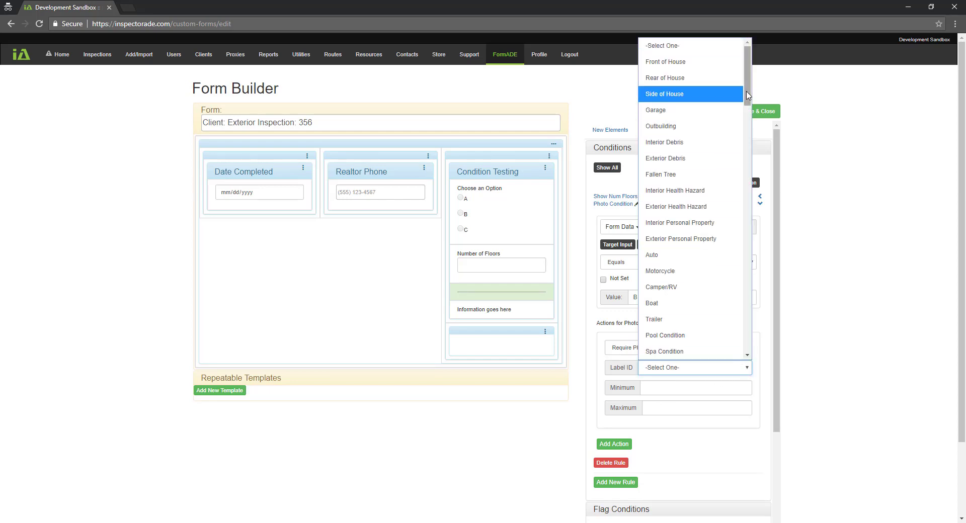
left_click_drag(750, 96, 751, 114)
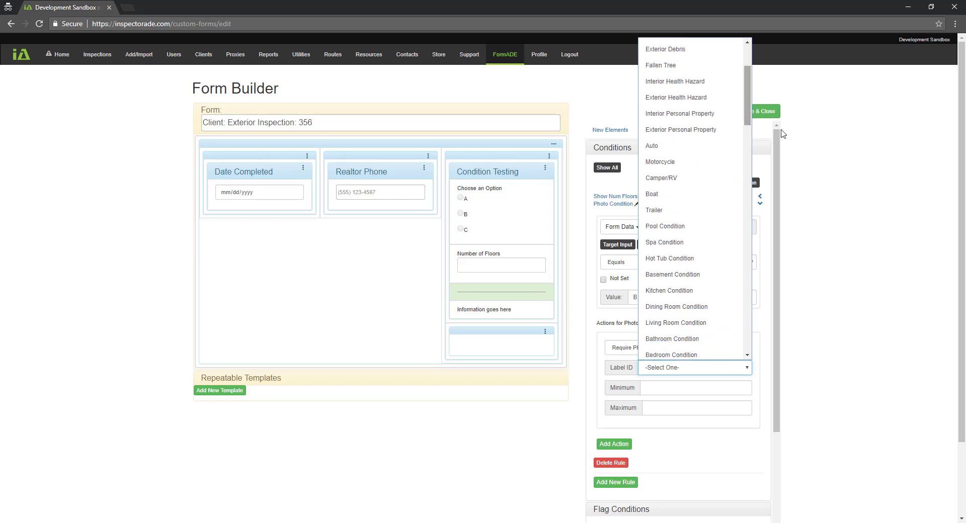
left_click(832, 169)
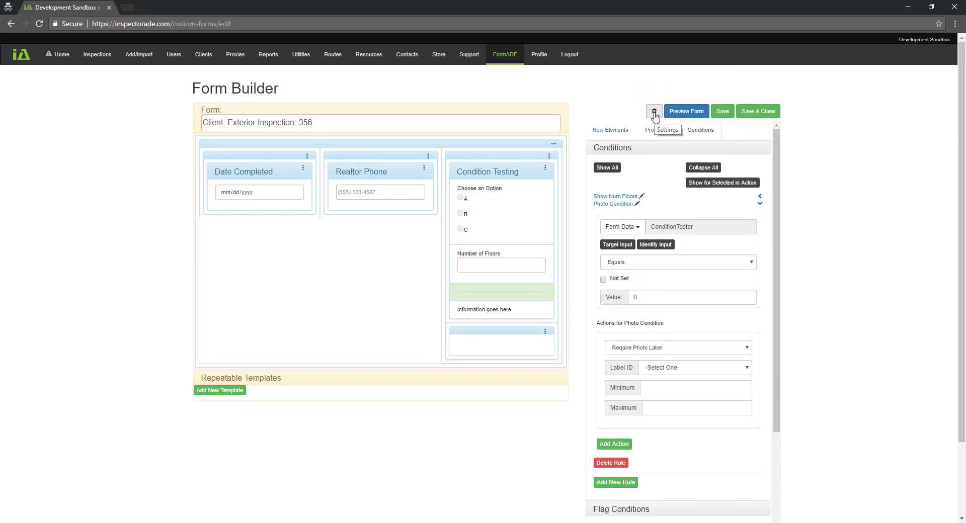
left_click(743, 371)
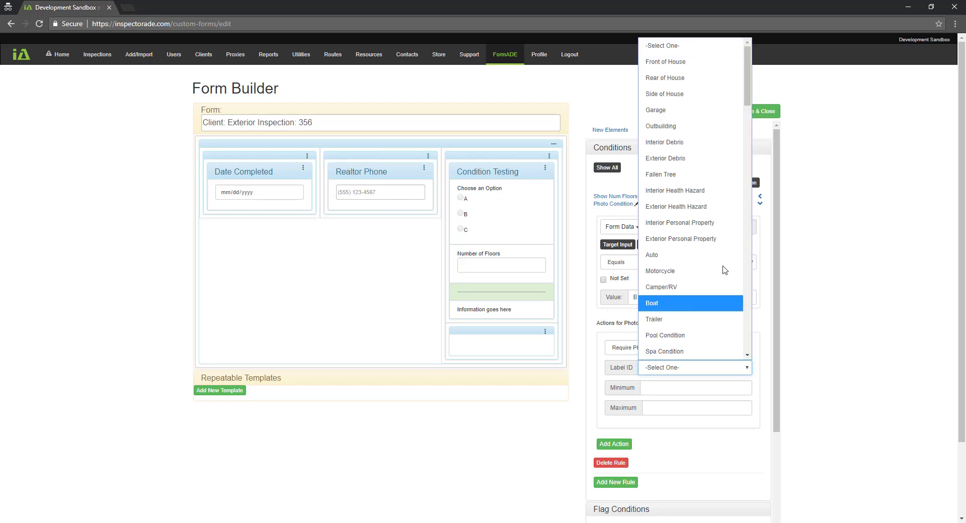
left_click(691, 134)
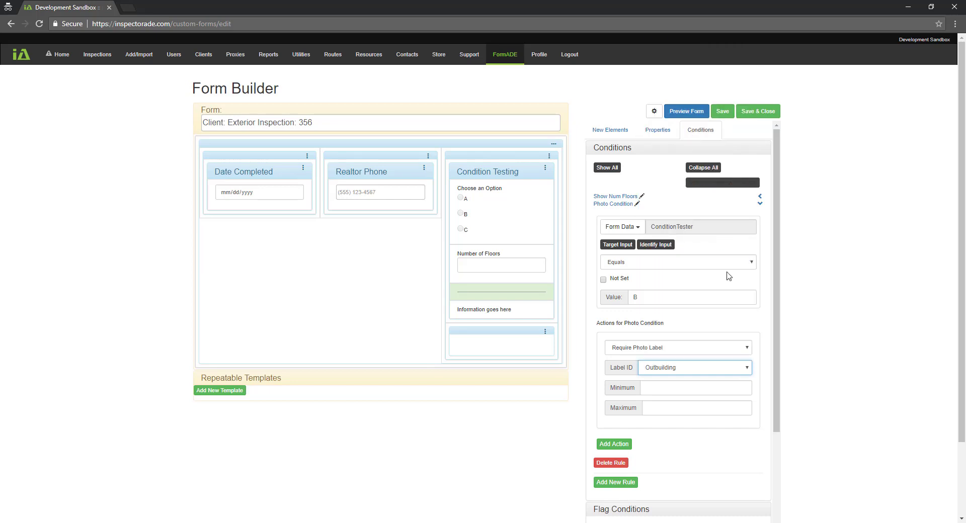
Set the Outbuilding photo count to minimum 1, maximum 4, and add a second action
left_click(676, 388)
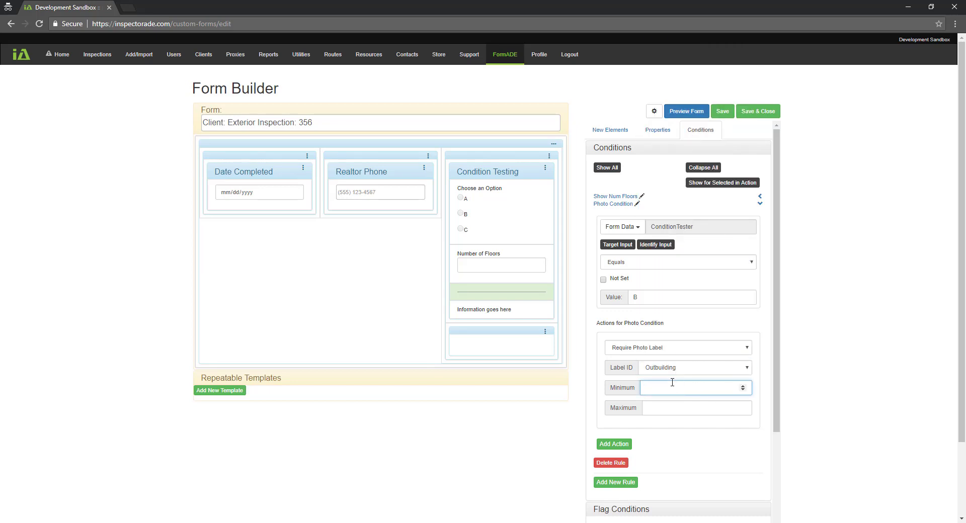
type("1")
left_click(677, 408)
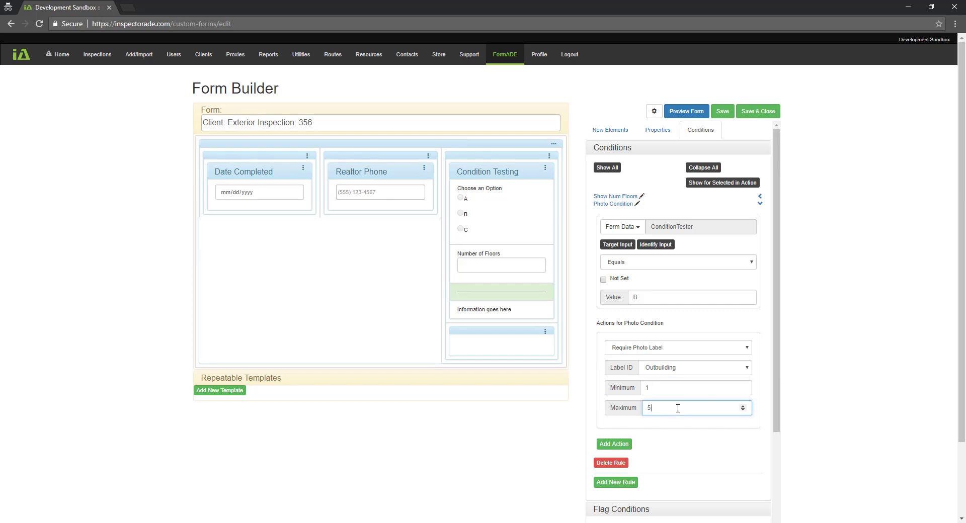
key("BackSpace")
left_click_drag(649, 389, 641, 396)
key("BackSpace")
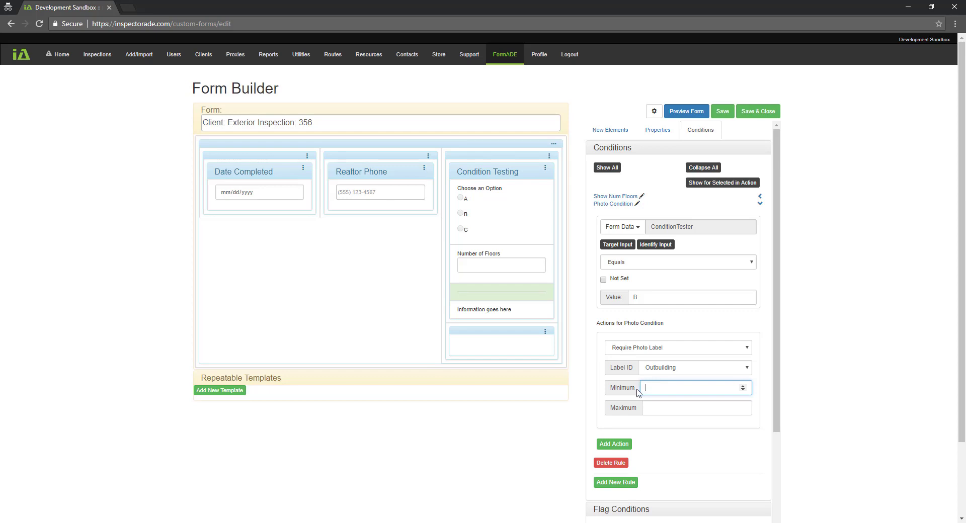
left_click(660, 408)
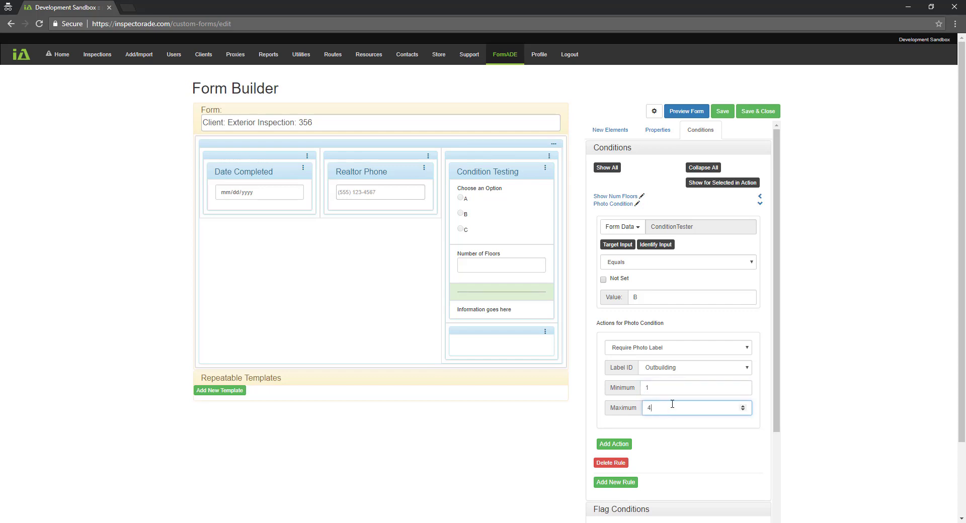
scroll(666, 372, "down", 1)
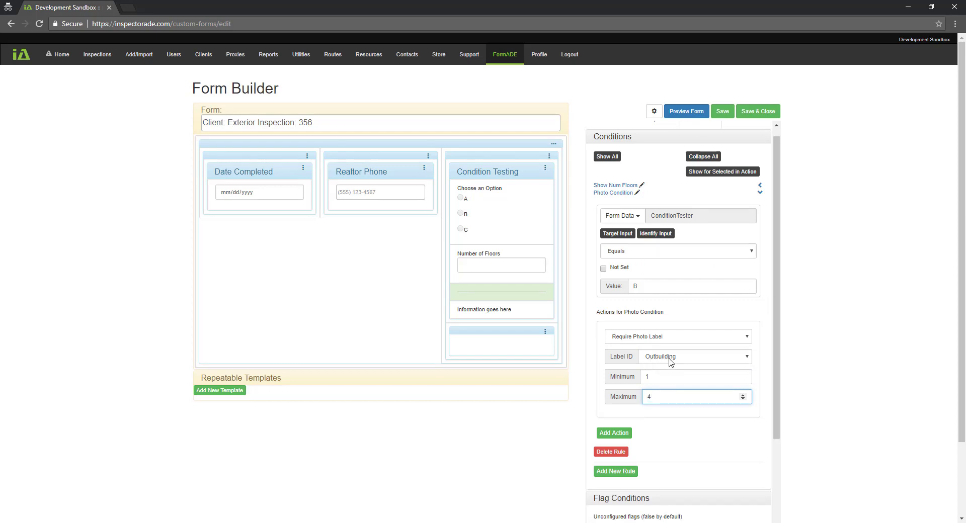
left_click_drag(775, 323, 774, 382)
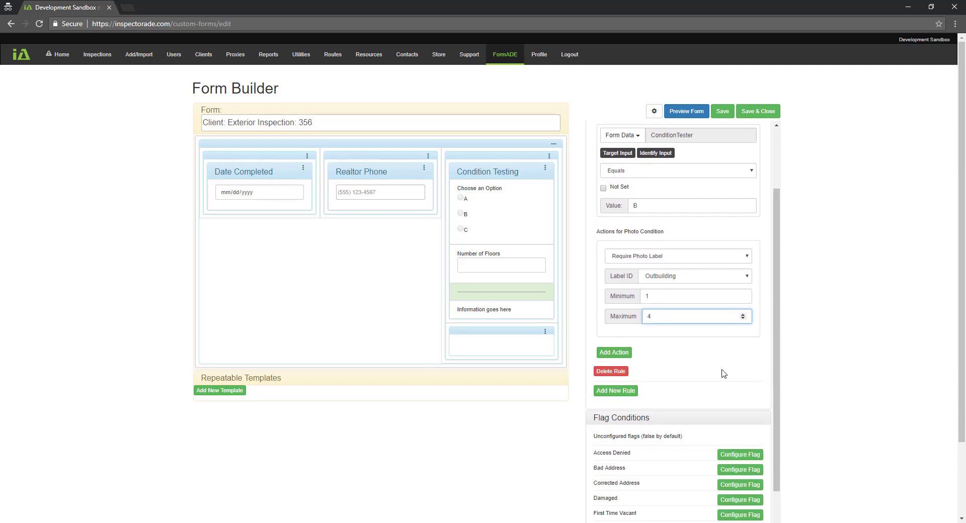
left_click(621, 352)
mouse_move(775, 340)
left_mouse_down()
mouse_move(776, 313)
mouse_move(775, 345)
left_mouse_up()
Make the second action require Auto photos, minimum 1 and maximum 3, then collapse the rule
left_click(675, 372)
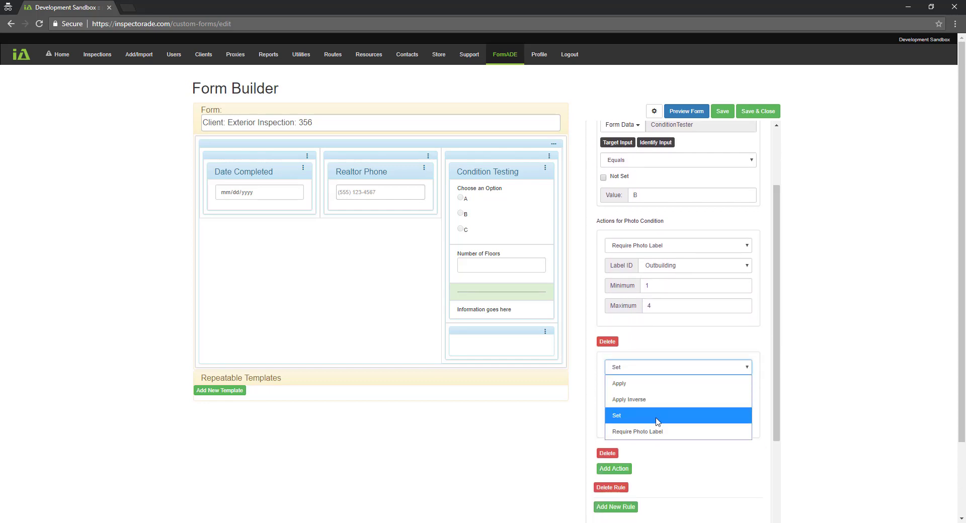
left_click(657, 431)
left_click(684, 394)
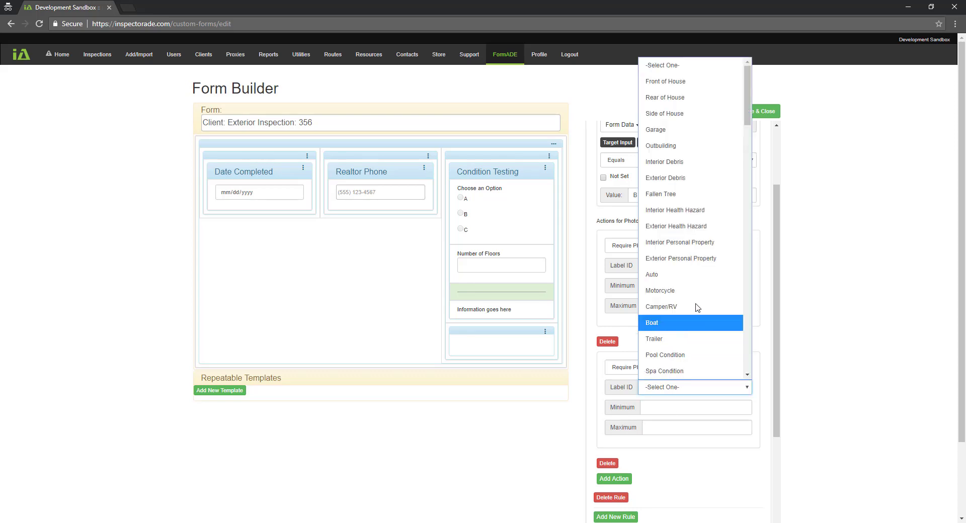
left_click(696, 382)
left_click(686, 406)
type("1")
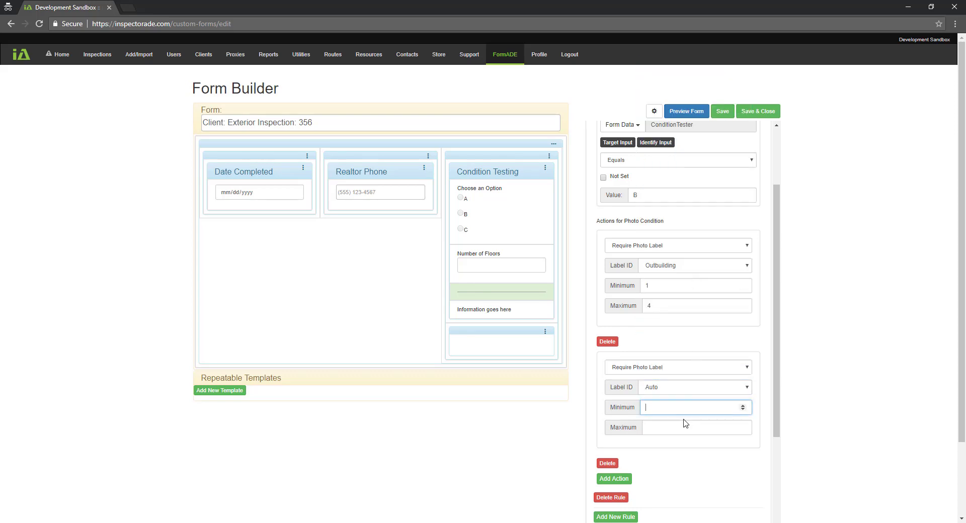
left_click(680, 425)
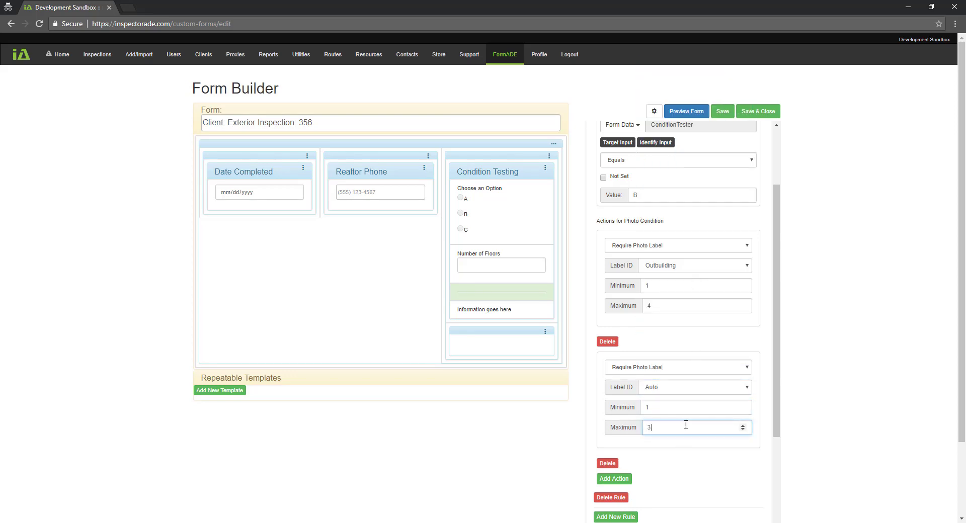
left_click_drag(776, 360, 773, 248)
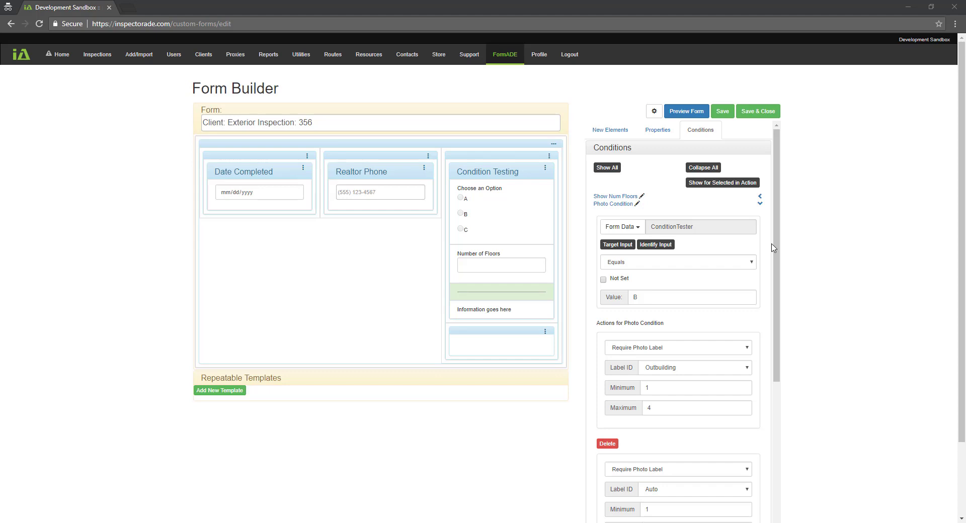
left_click(760, 203)
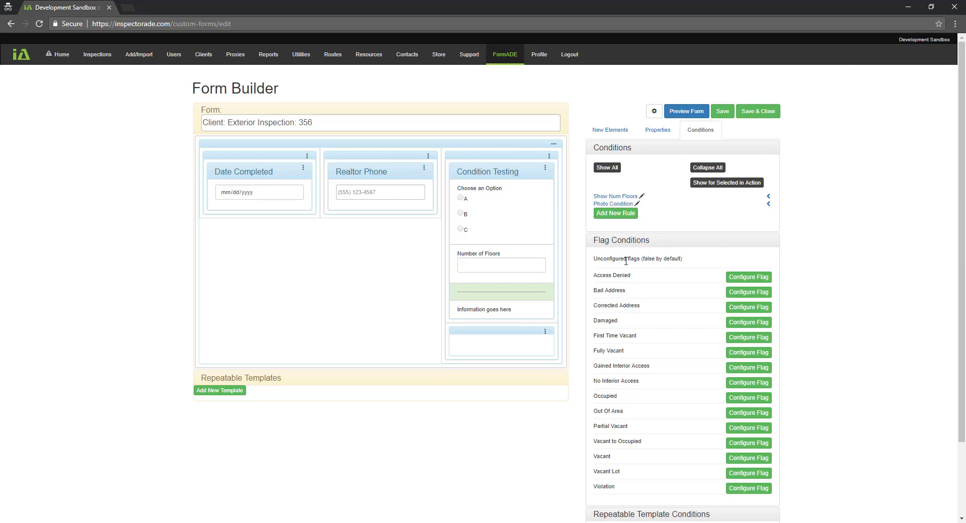
Label the empty section below Condition Testing 'Required Photos'
left_click(609, 130)
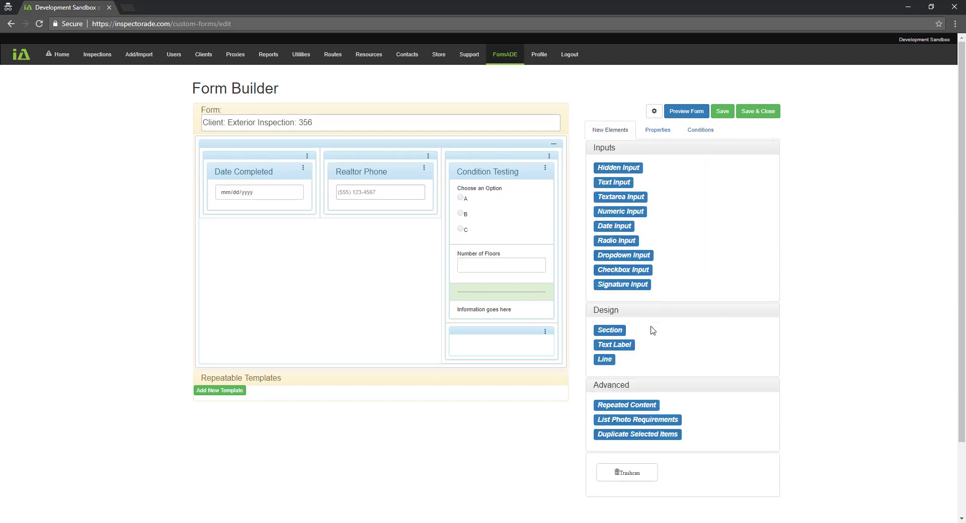
left_click(505, 335)
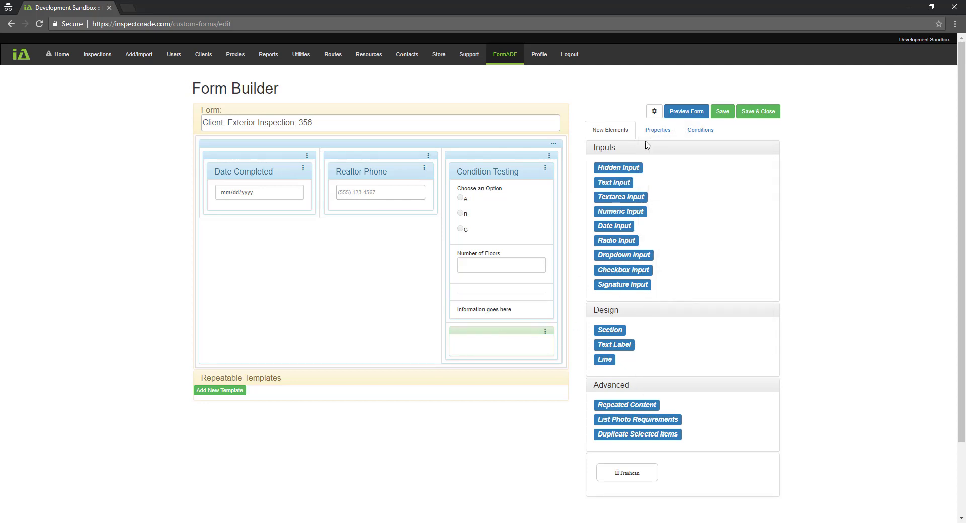
left_click(656, 130)
left_click(664, 203)
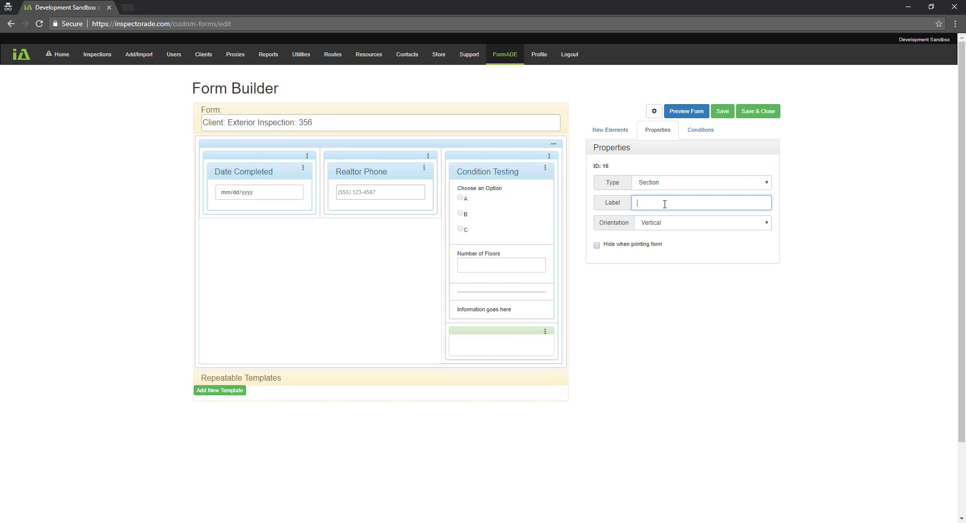
type("Required Photos")
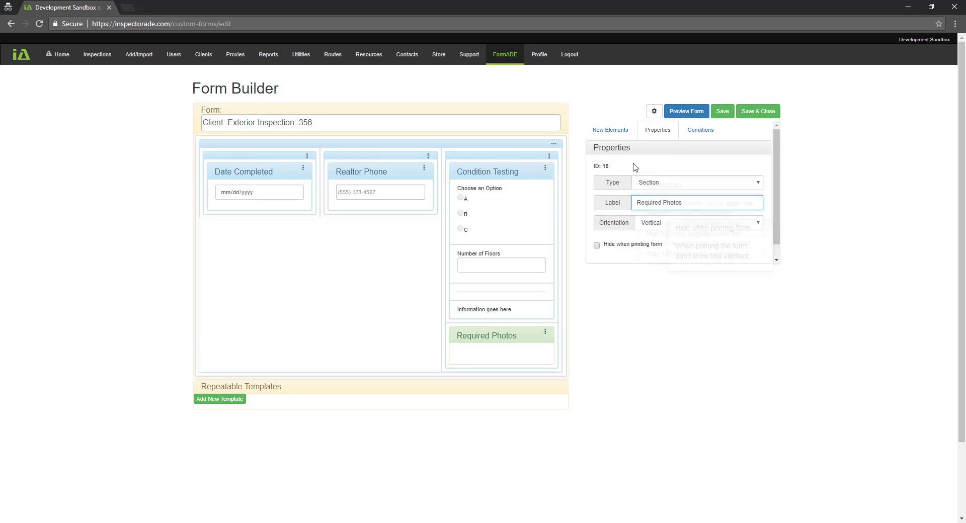
Place a List Photo Requirements element in Required Photos and preview the form
left_click(609, 129)
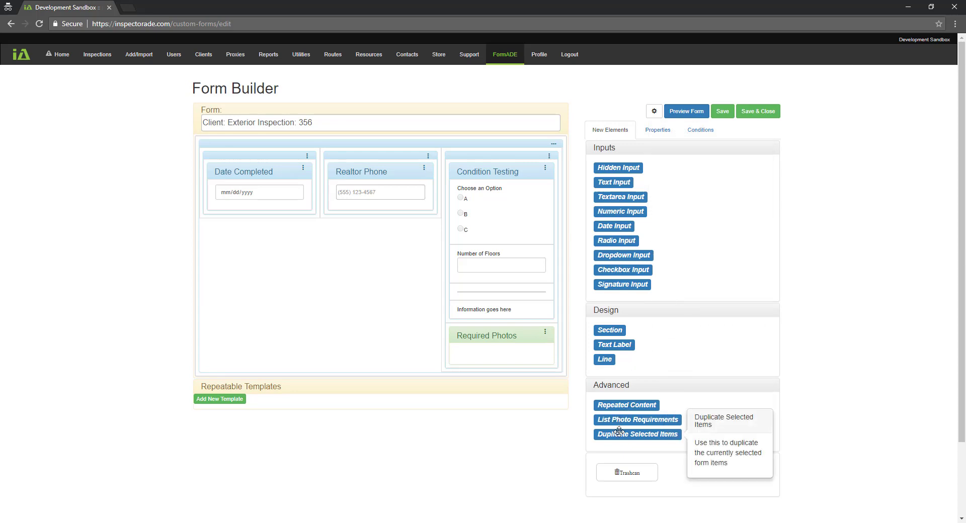
mouse_move(619, 419)
left_click_drag(619, 420, 483, 355)
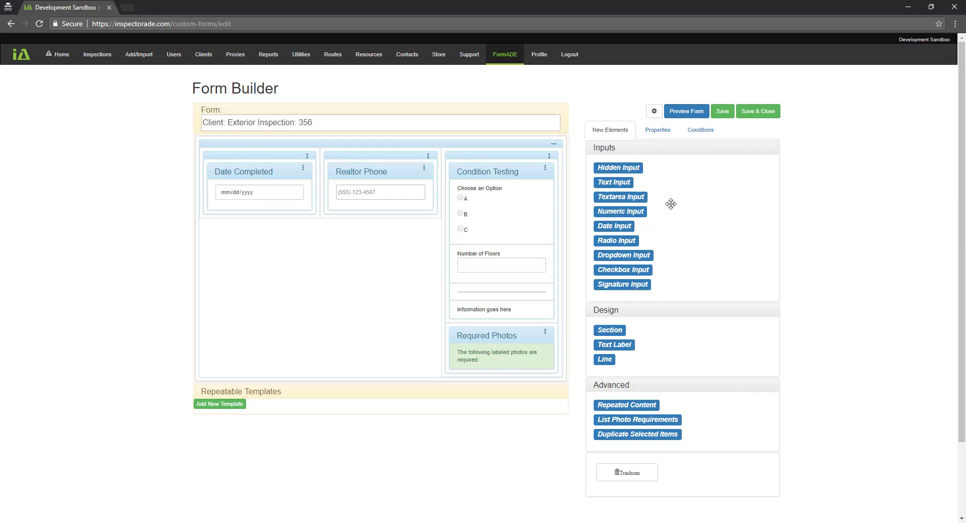
left_click(683, 112)
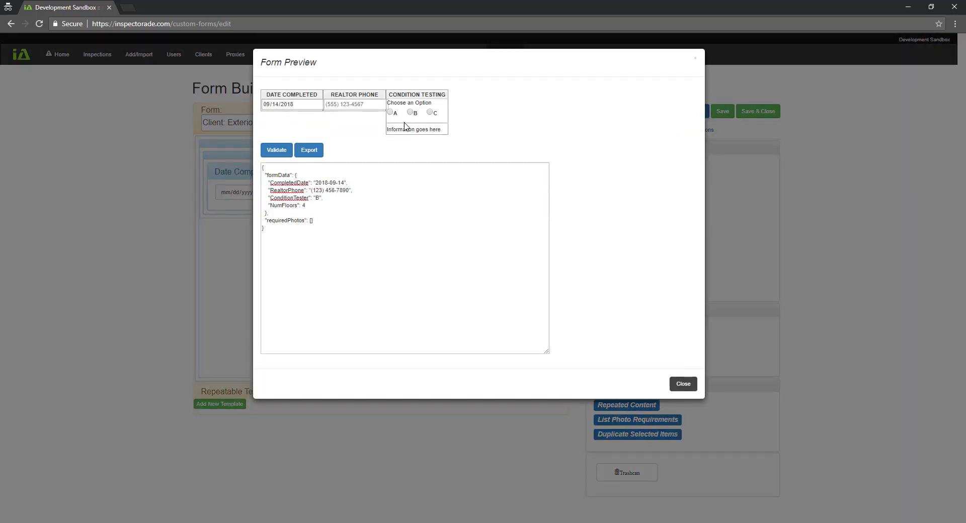
Pick A, then B, and export to check requiredPhotos lists Outbuilding and Auto
left_click(392, 112)
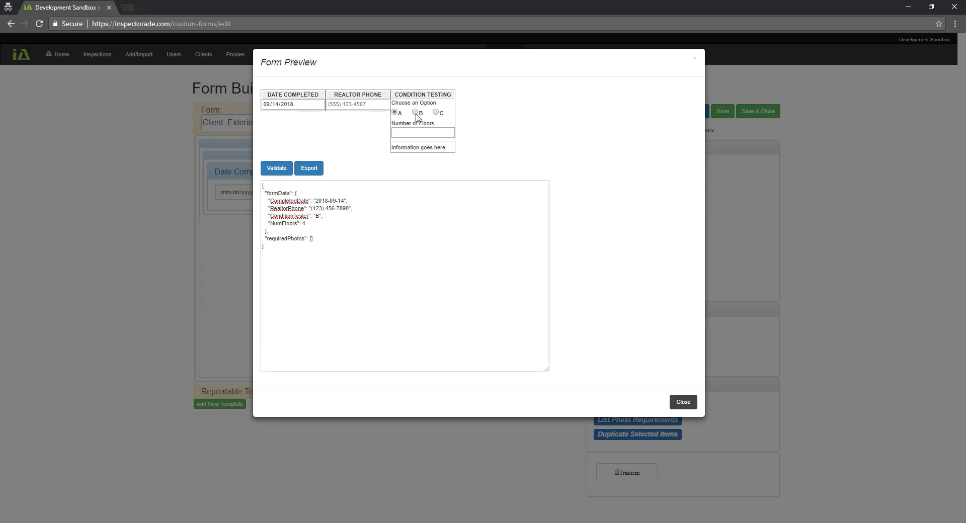
left_click(415, 113)
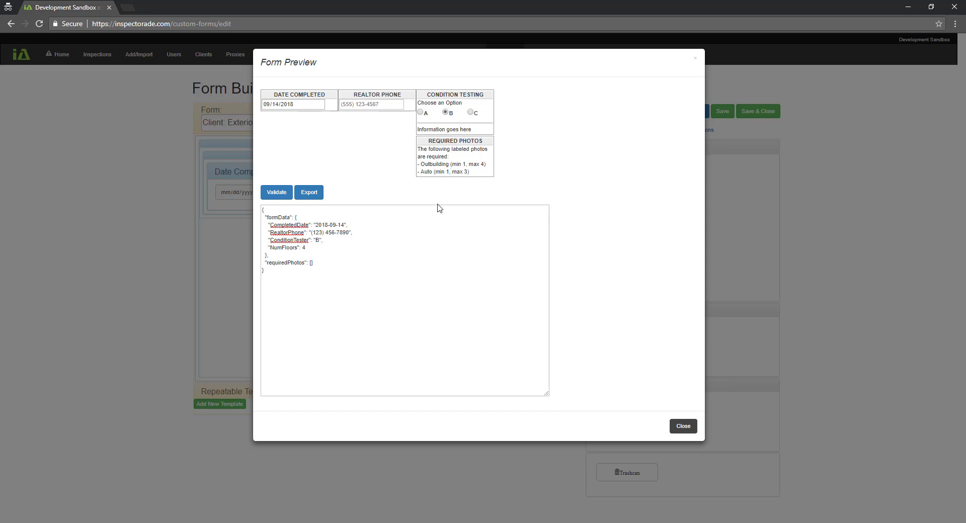
left_click(308, 193)
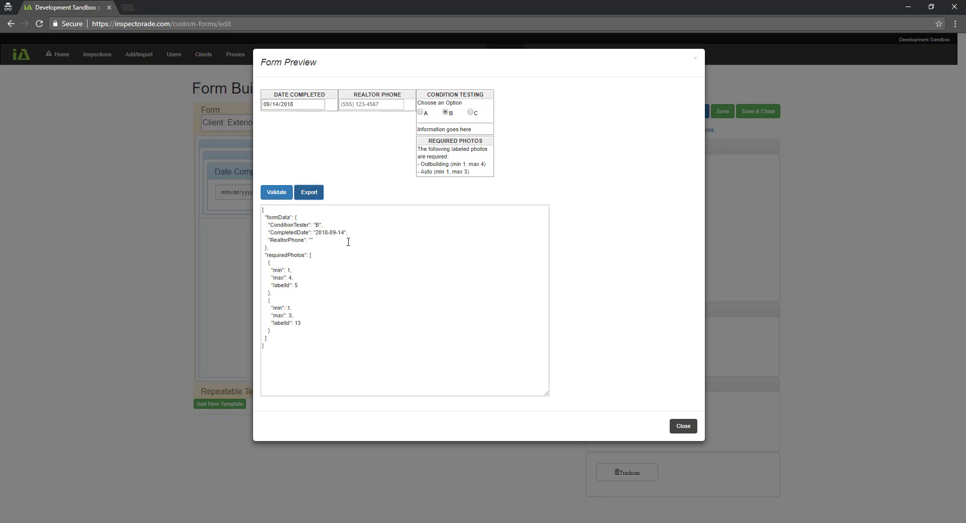
left_click(682, 427)
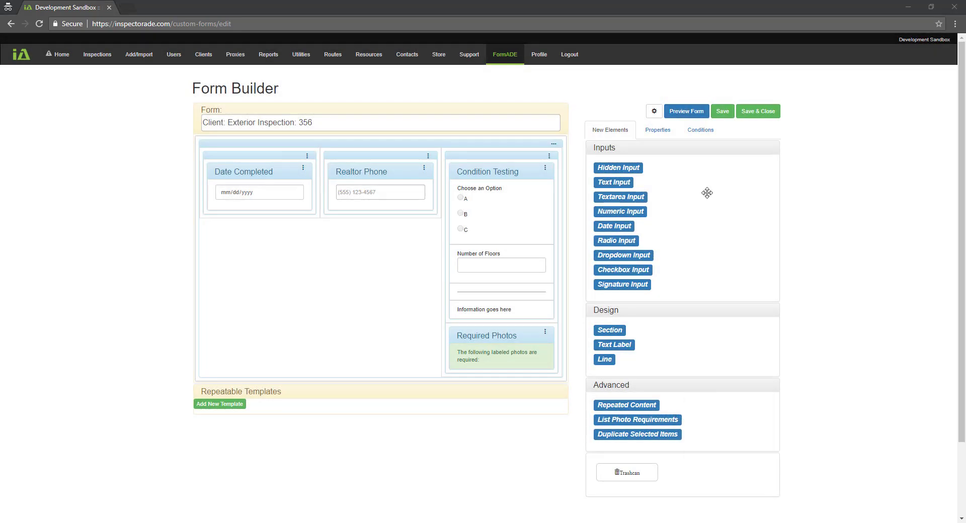
Add a fourth condition rule and rename it from Condition 4 to 'Always Required Photos'
left_click(699, 130)
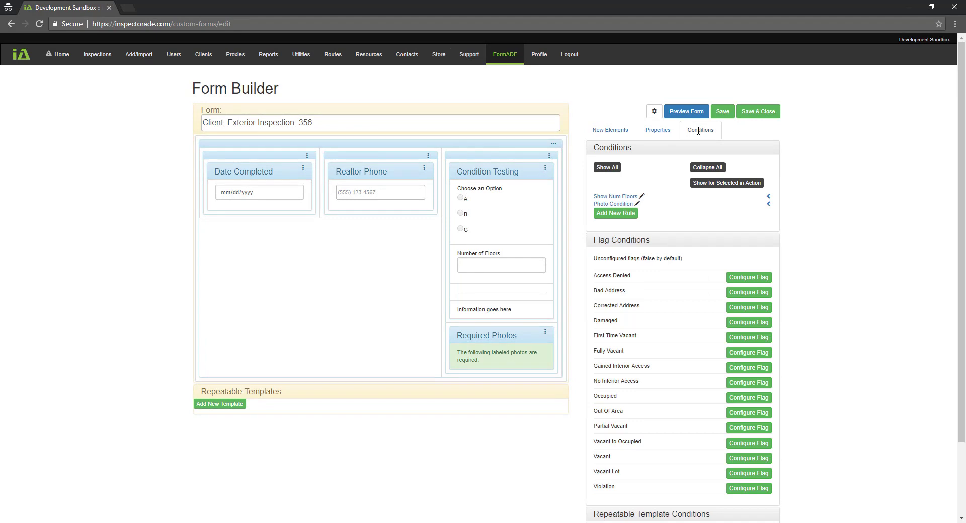
left_click(615, 215)
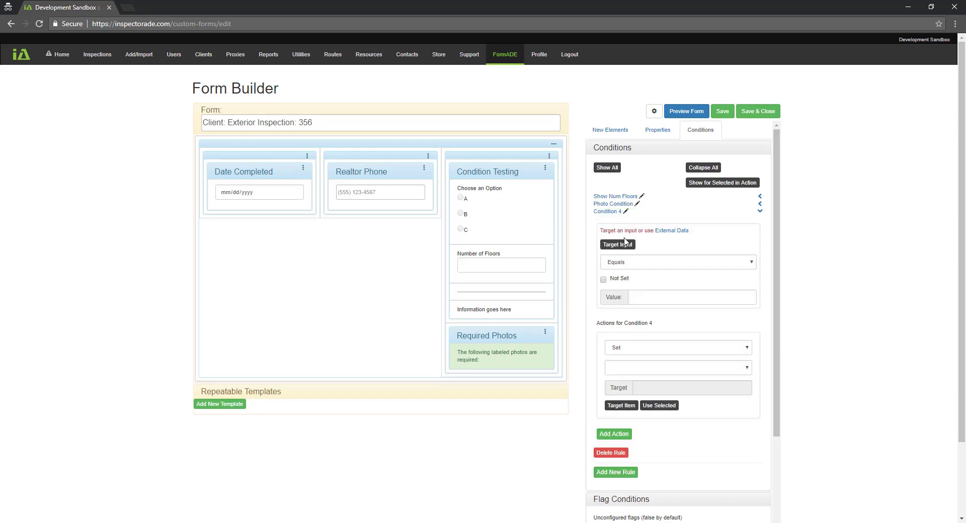
left_click(625, 211)
left_click_drag(628, 217, 584, 218)
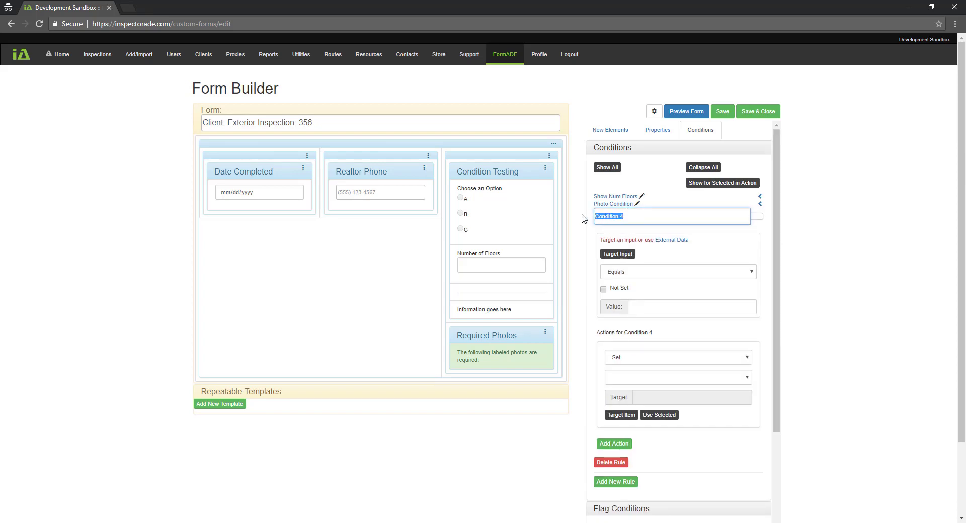
type("Always Required Photos")
left_click(756, 217)
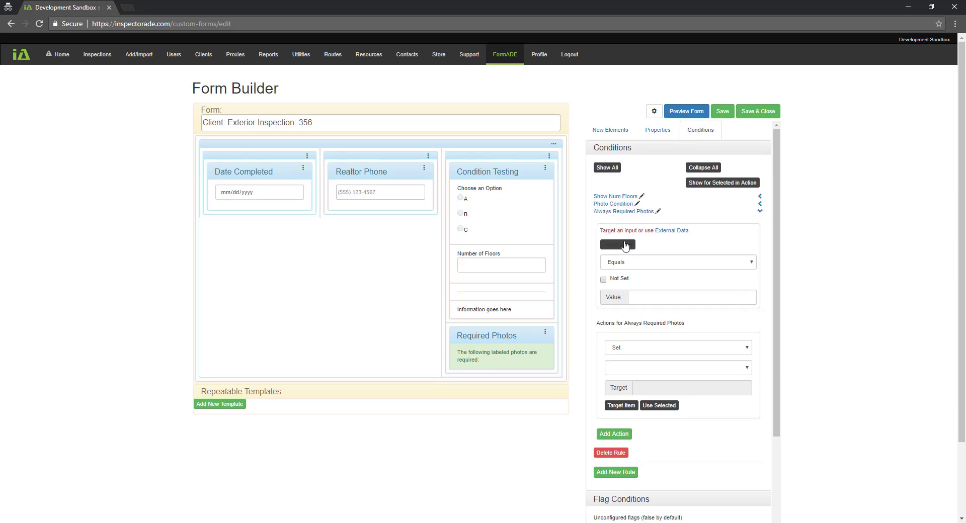
left_click(614, 130)
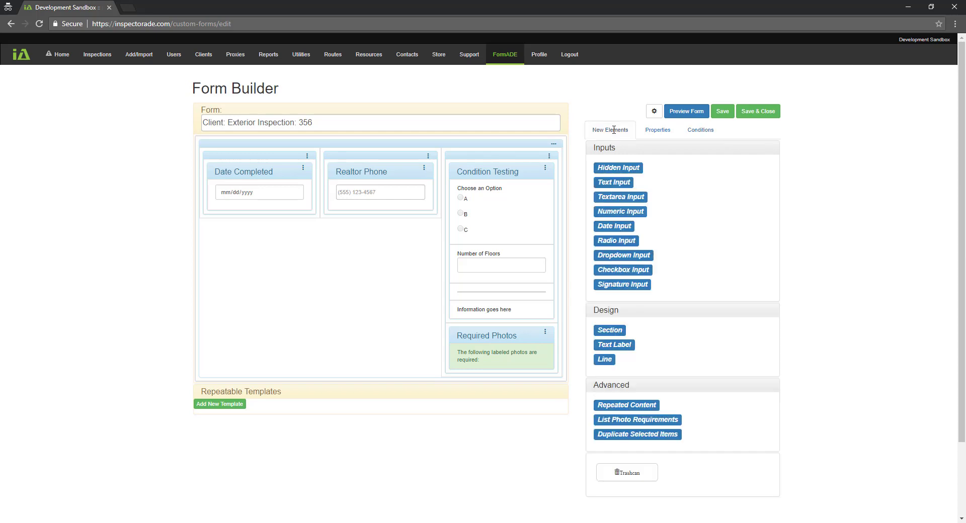
Add a hidden input above Date Completed with key AlwaysRequiredPhotos and default Y
mouse_move(613, 169)
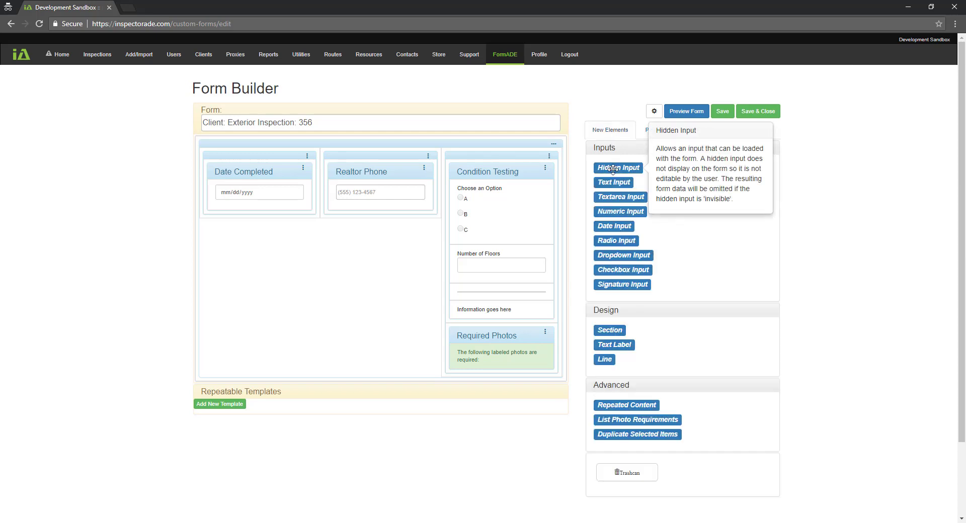
left_click_drag(613, 169, 244, 167)
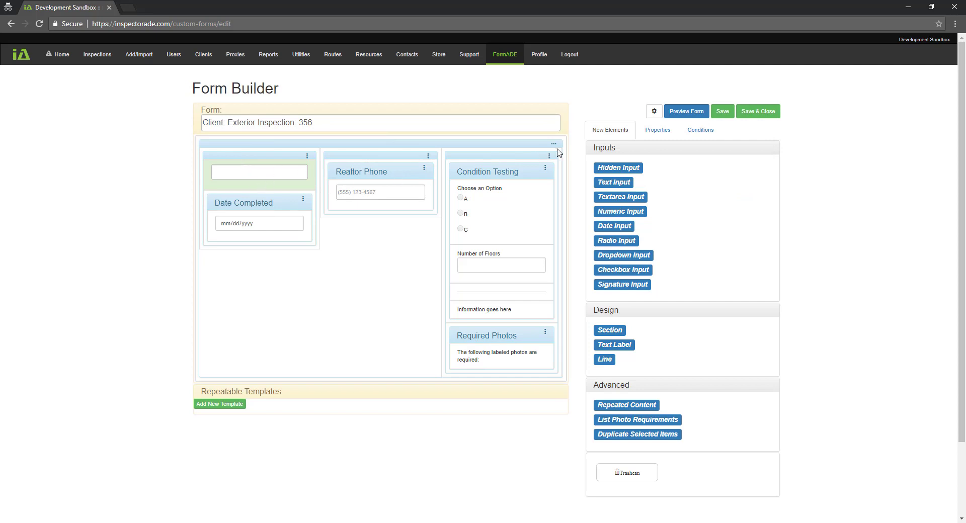
left_click(656, 130)
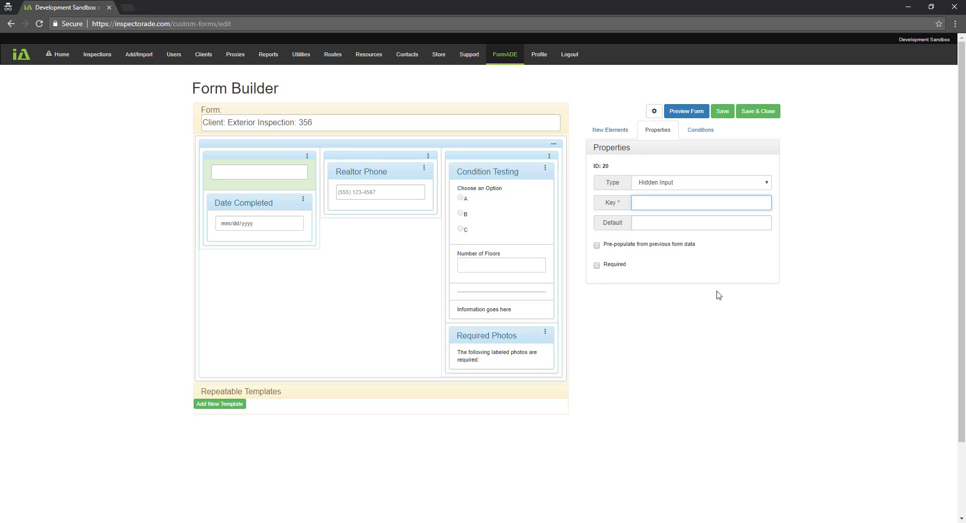
type("AlwaysRequiredPhotos")
left_click(703, 223)
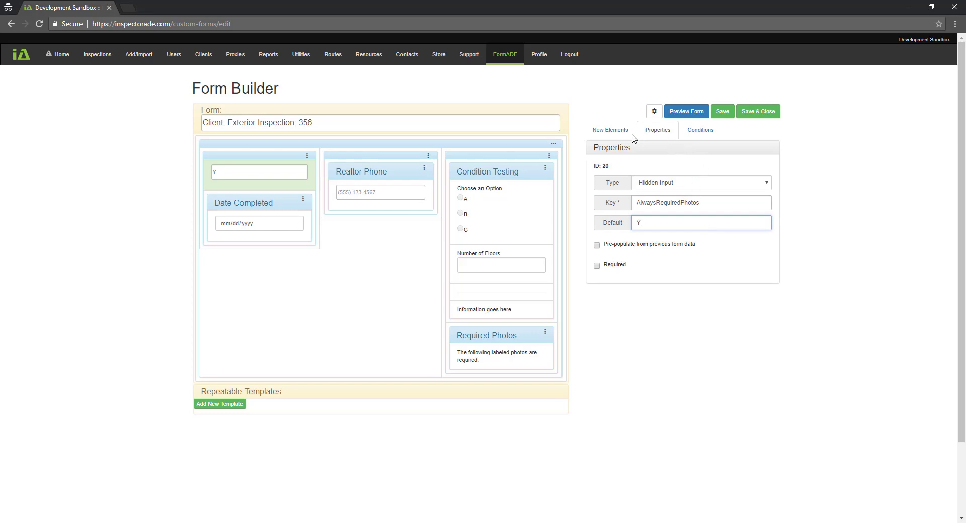
left_click(697, 131)
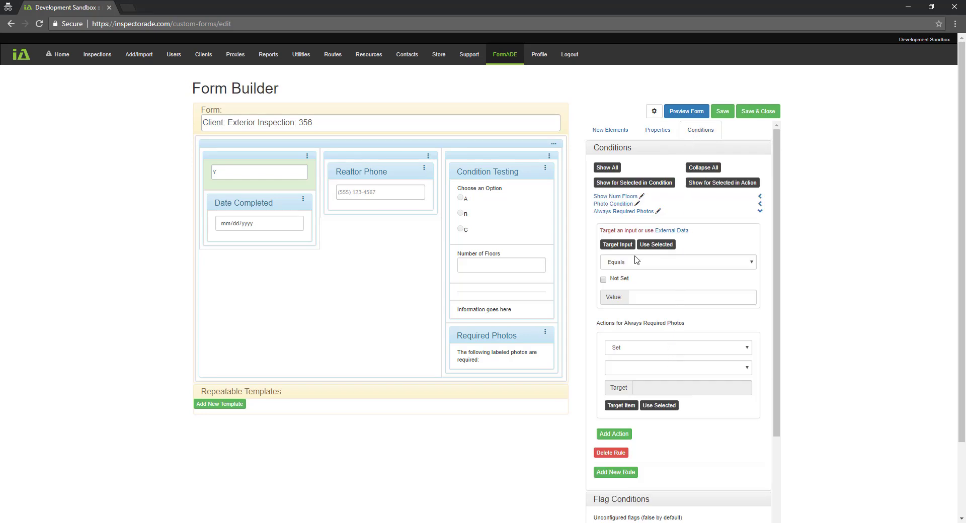
Make the rule check the AlwaysRequiredPhotos input against value Y
left_click(619, 246)
left_click(281, 186)
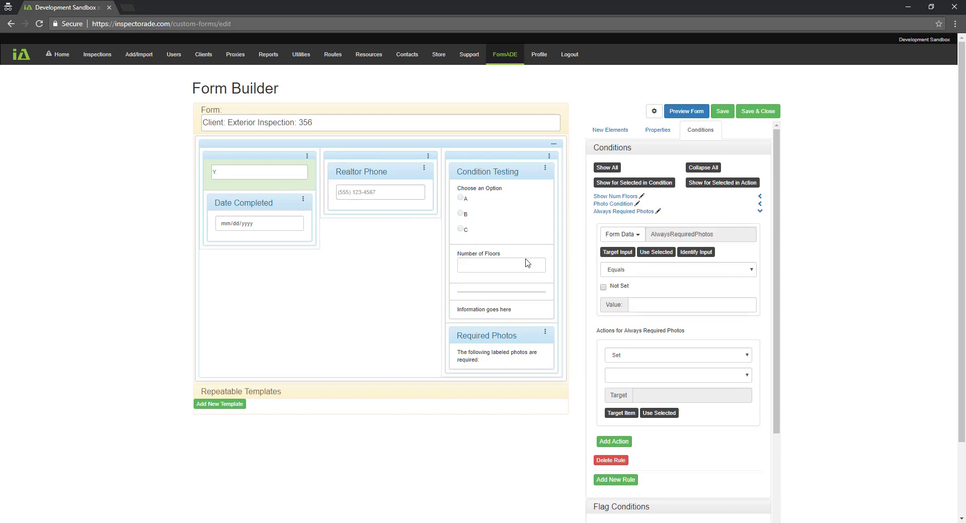
left_click(645, 302)
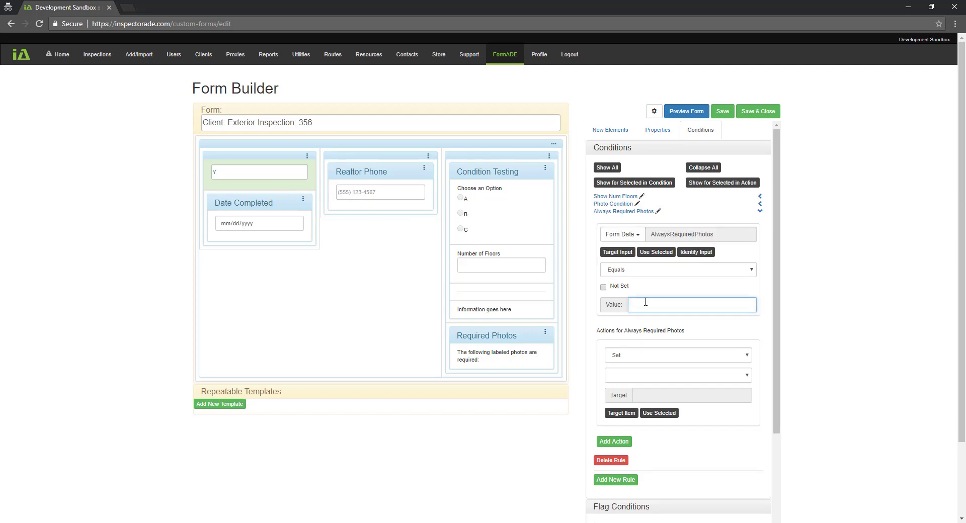
Set the action to require 2 to 6 Front of House photos, then preview the form
left_click(656, 360)
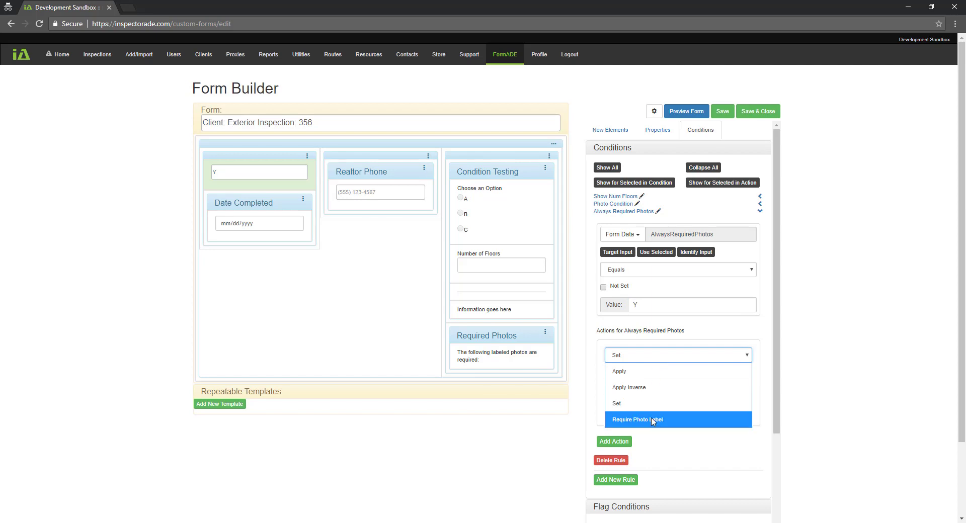
left_click(653, 420)
left_click(677, 375)
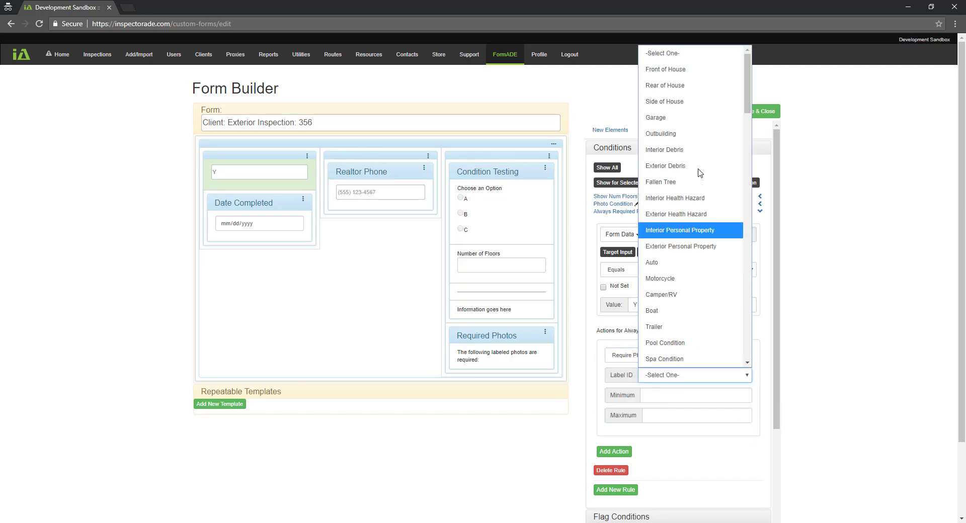
left_click(689, 69)
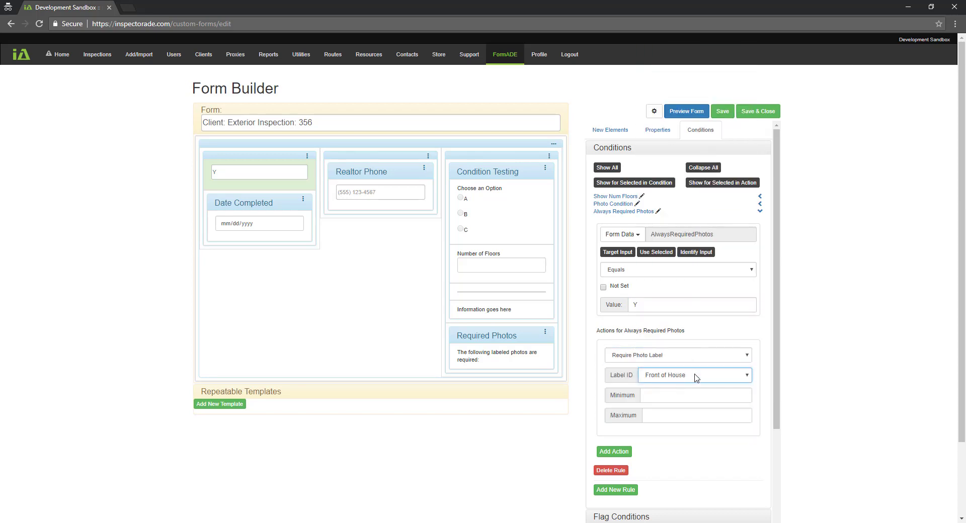
left_click(686, 396)
type("2")
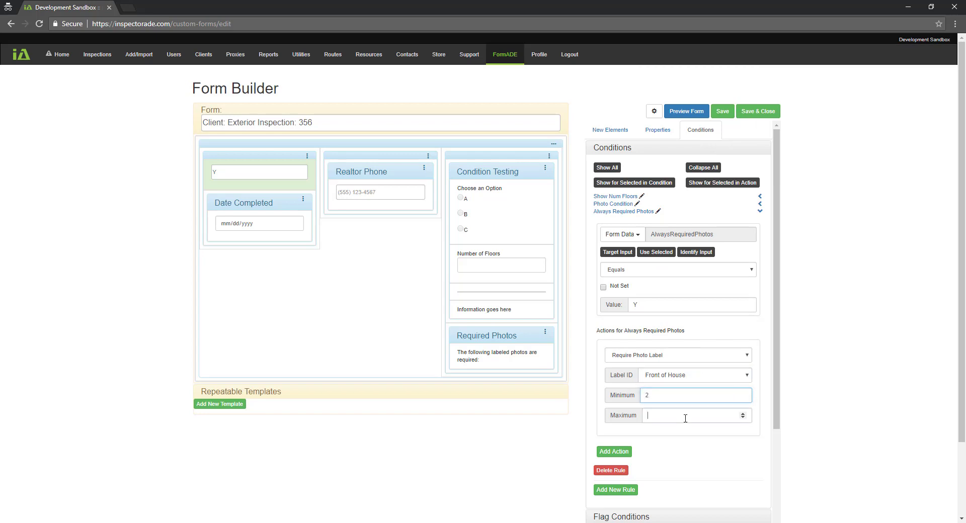
left_click(685, 417)
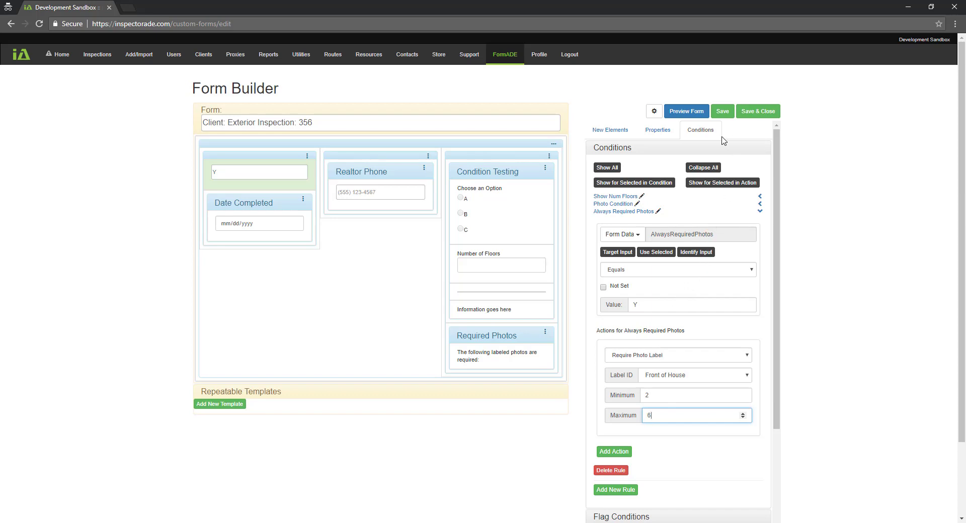
left_click(688, 121)
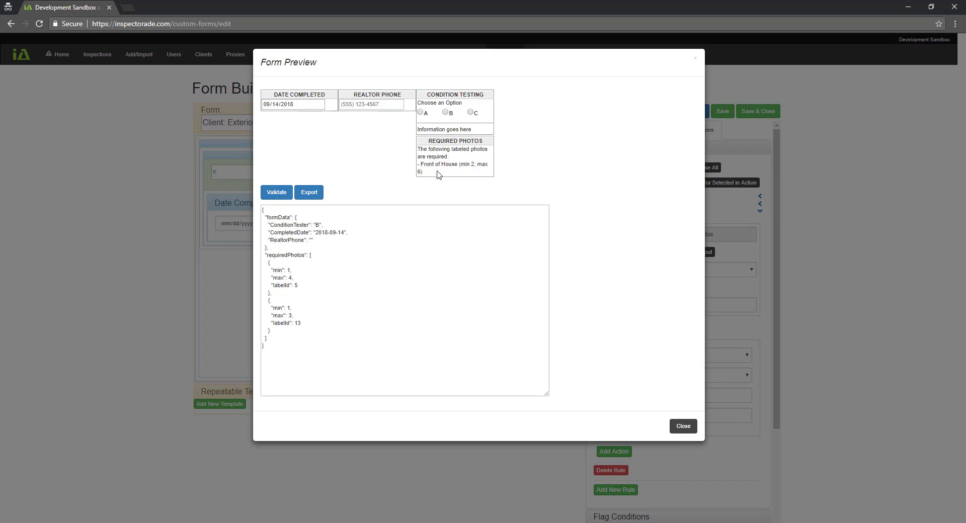
Test options A and B in the preview, checking the required photo labels, then close it
left_click(420, 112)
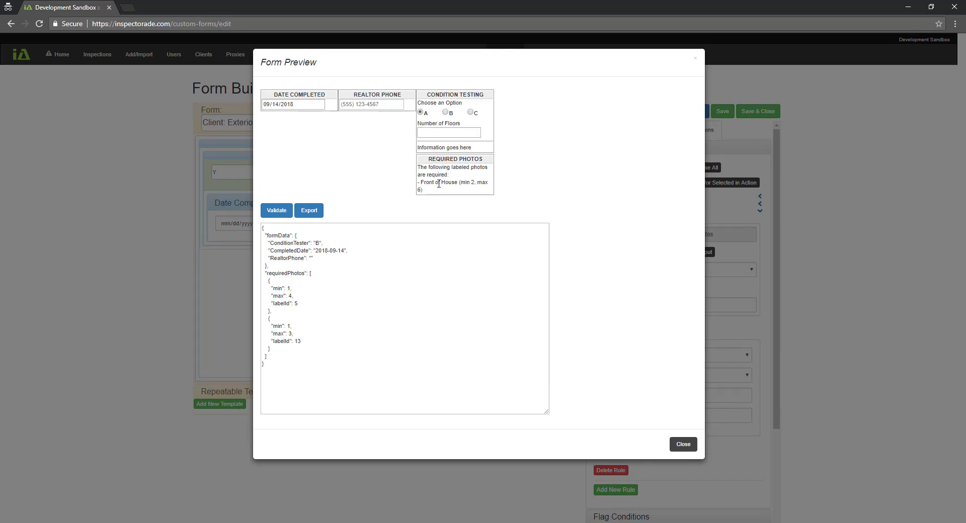
left_click(445, 113)
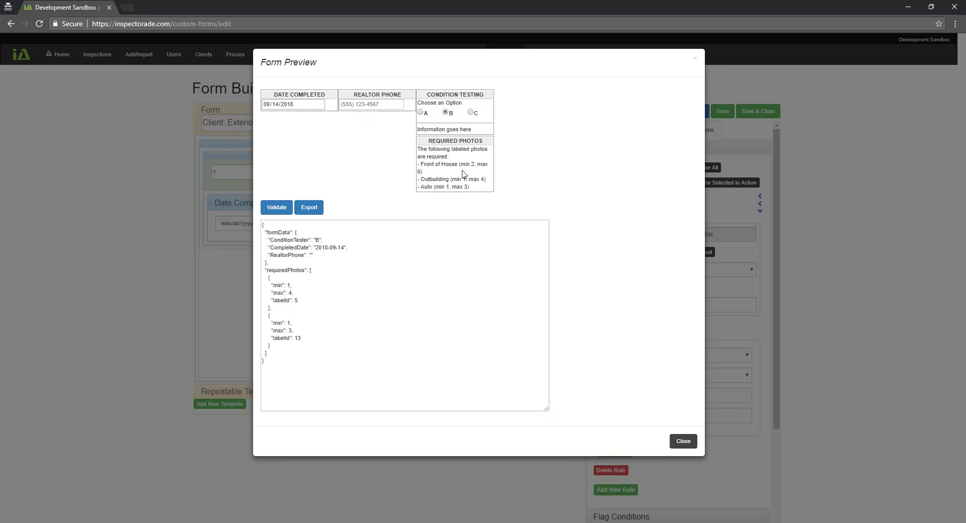
left_click(683, 441)
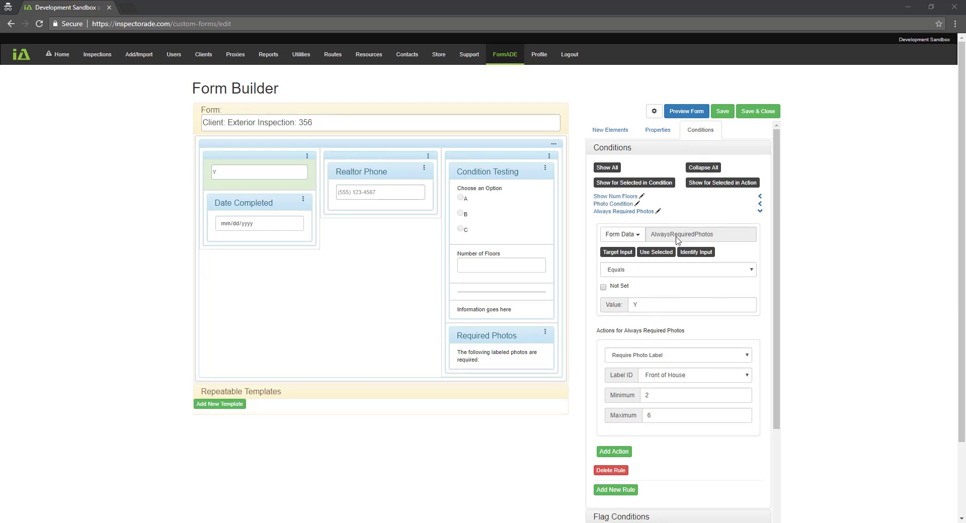
Collapse the rules, expand and re-collapse Photo Condition, show all, then collapse all again
left_click(699, 171)
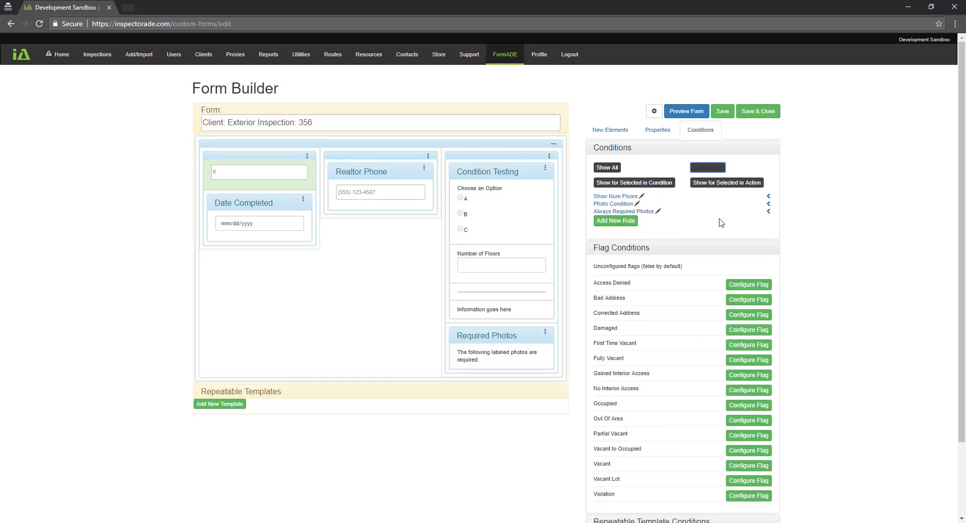
left_click(767, 204)
left_click(760, 205)
left_click(613, 170)
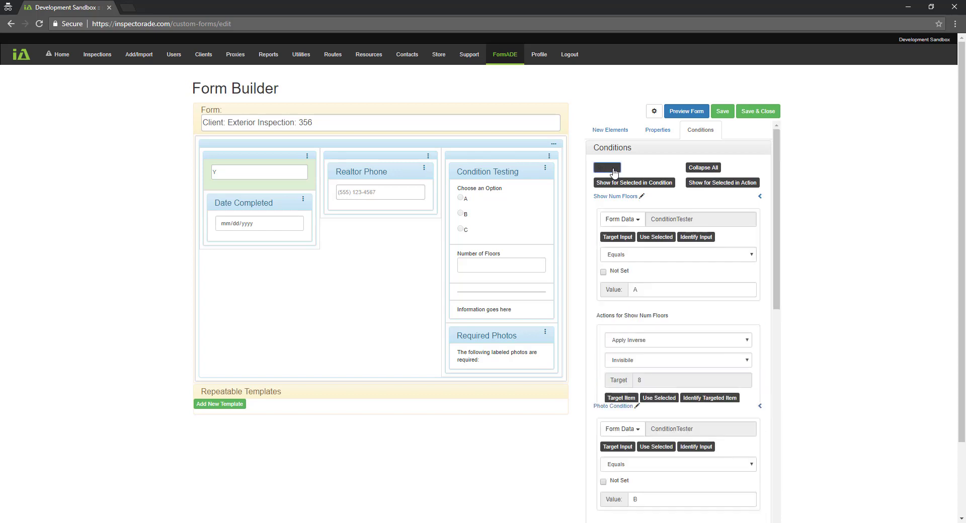
scroll(679, 282, "down", 5)
scroll(677, 304, "up", 5)
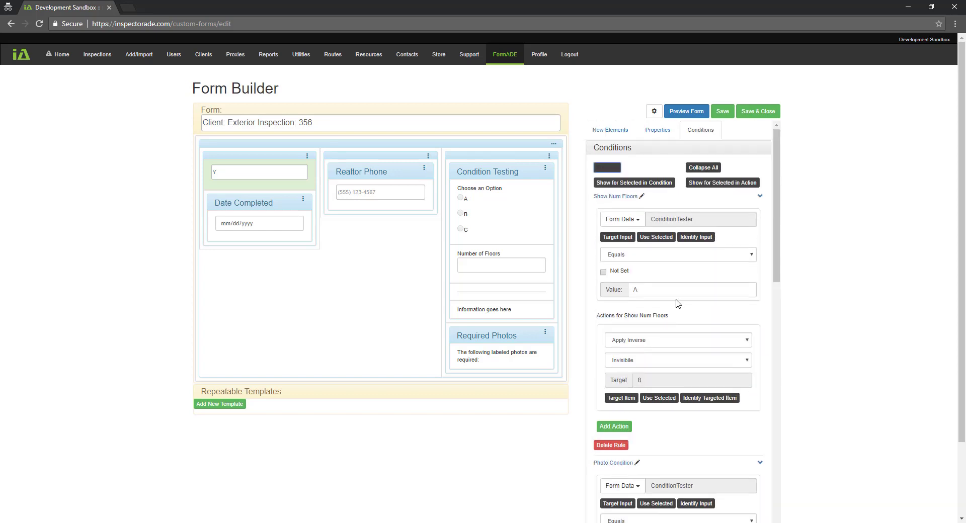
left_click(707, 168)
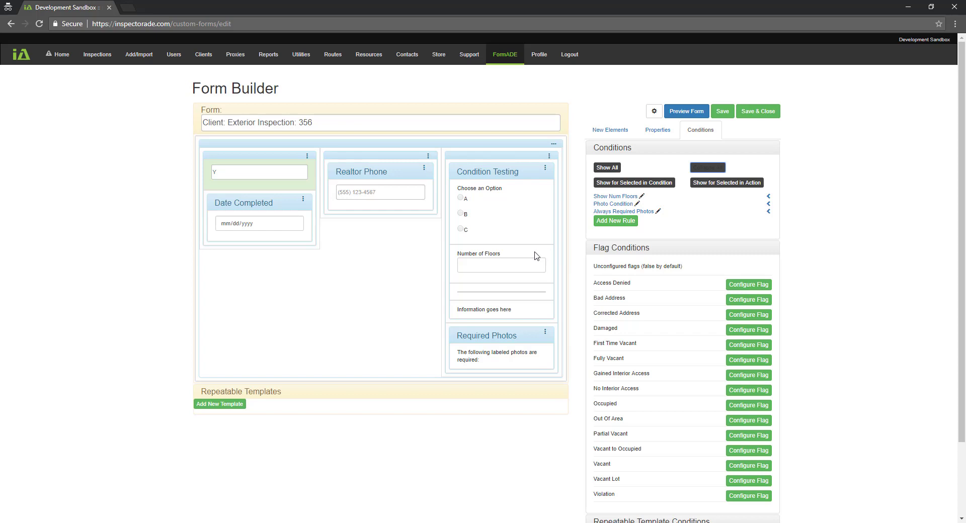
Filter the rules to those involving the Choose an Option element, review them, and collapse all
left_click(520, 229)
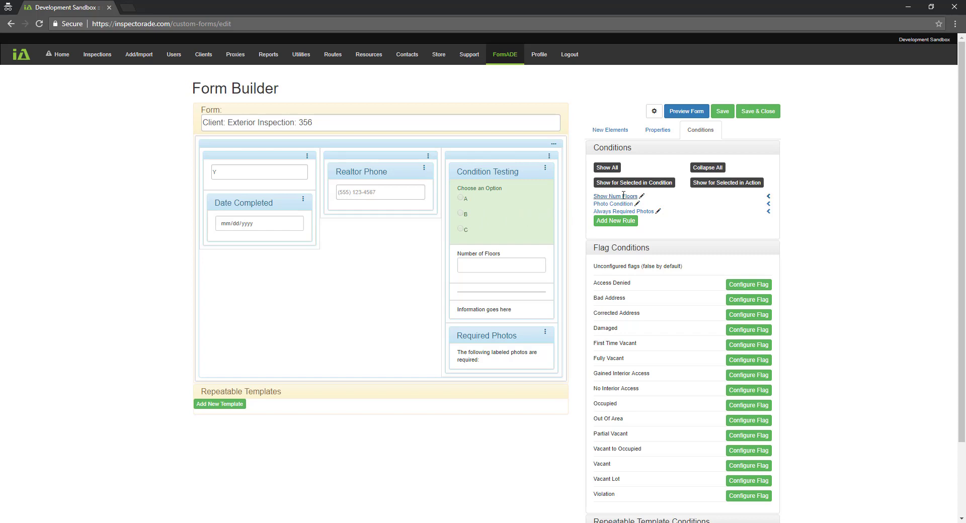
left_click(651, 183)
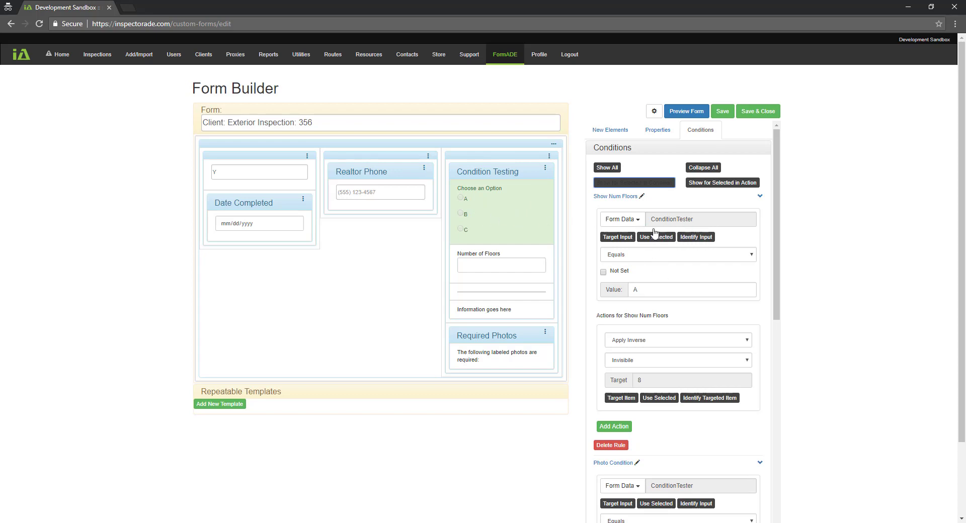
left_click_drag(779, 212, 752, 452)
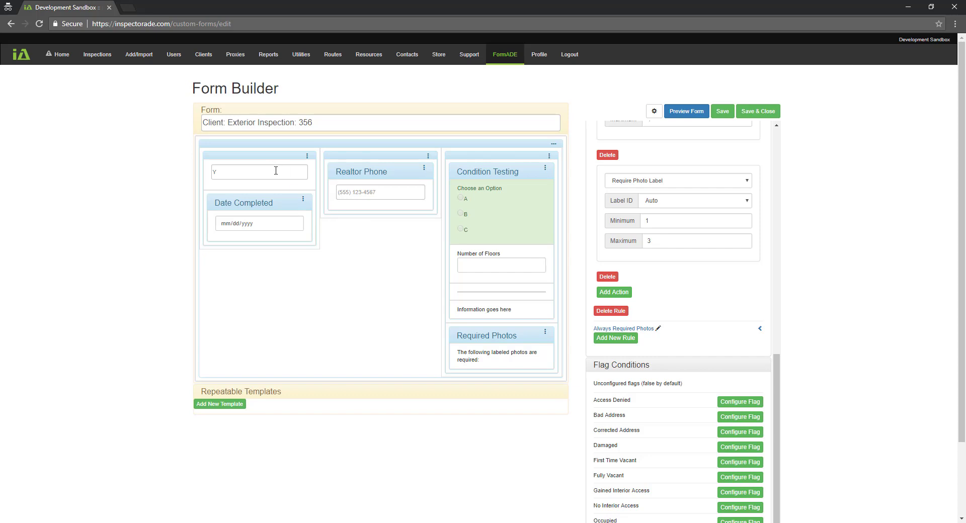
left_click_drag(784, 385, 774, 123)
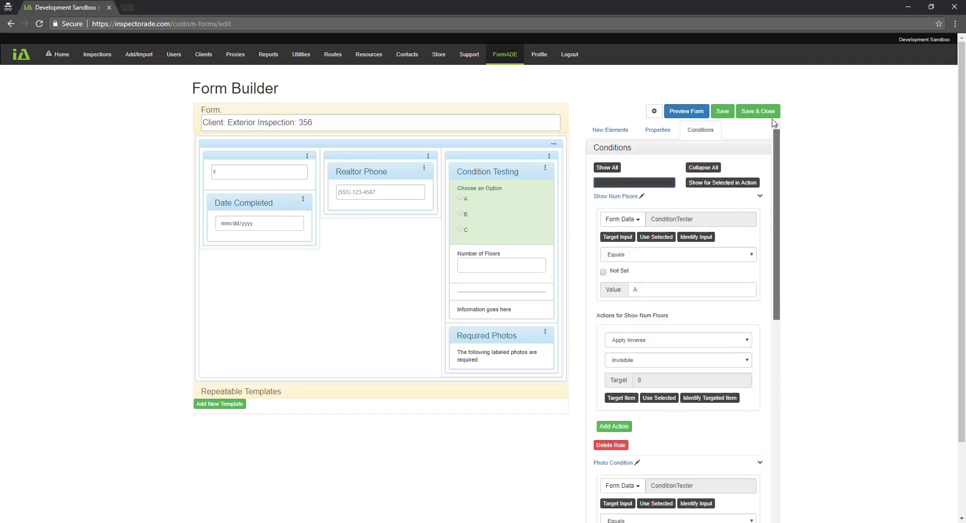
left_click(703, 167)
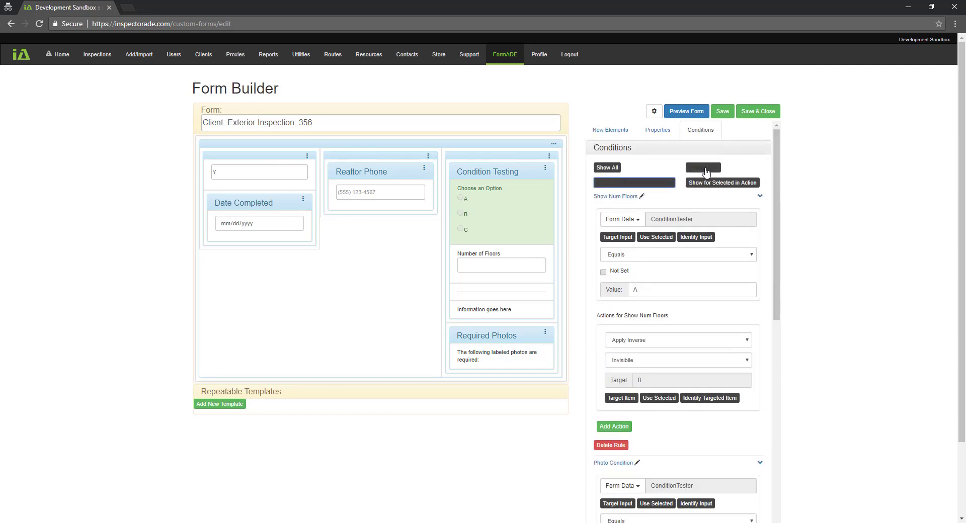
Review the Show Num Floors rule for the Number of Floors element, then collapse all rules
left_click(532, 257)
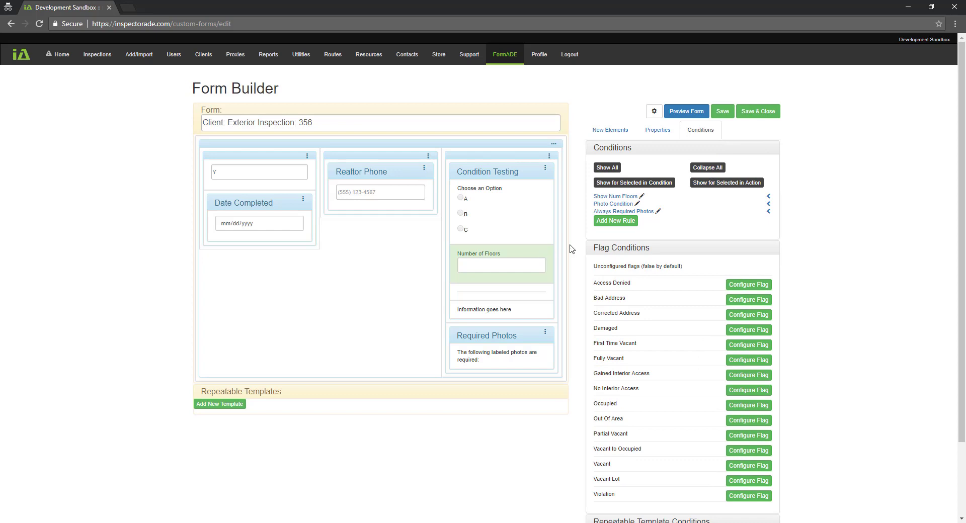
left_click(734, 184)
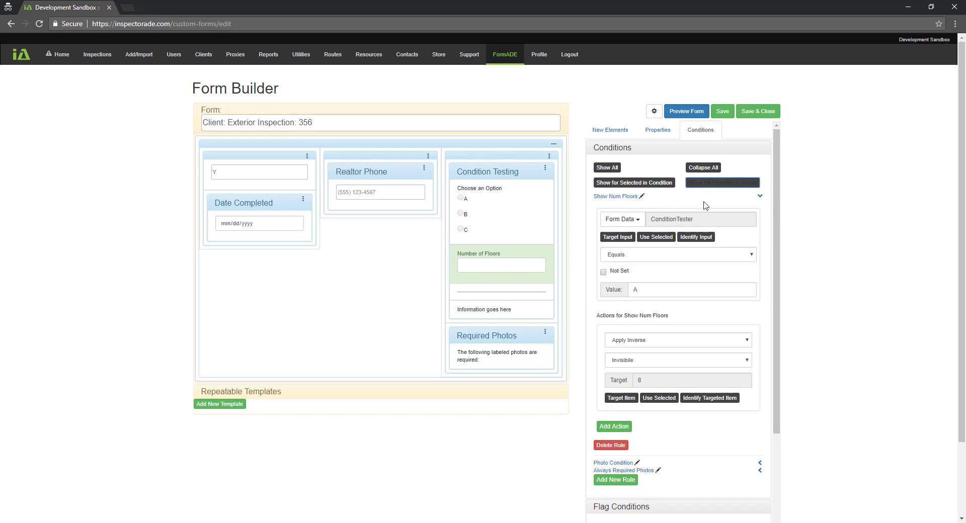
left_click_drag(776, 200, 768, 232)
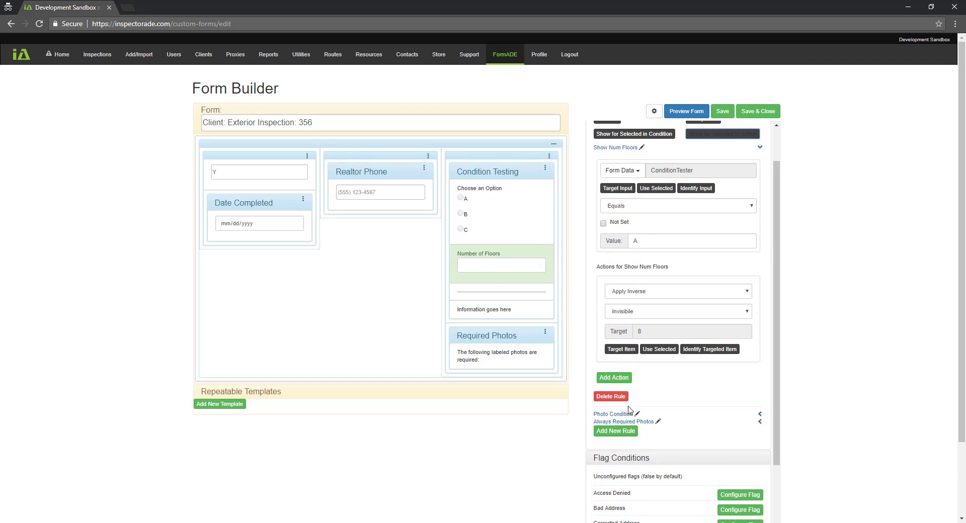
left_click_drag(775, 297, 783, 205)
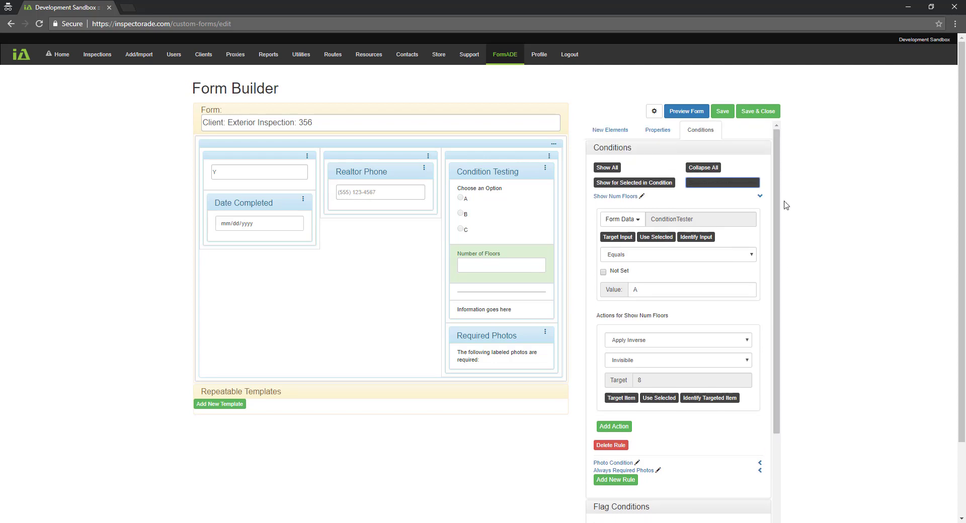
left_click(709, 167)
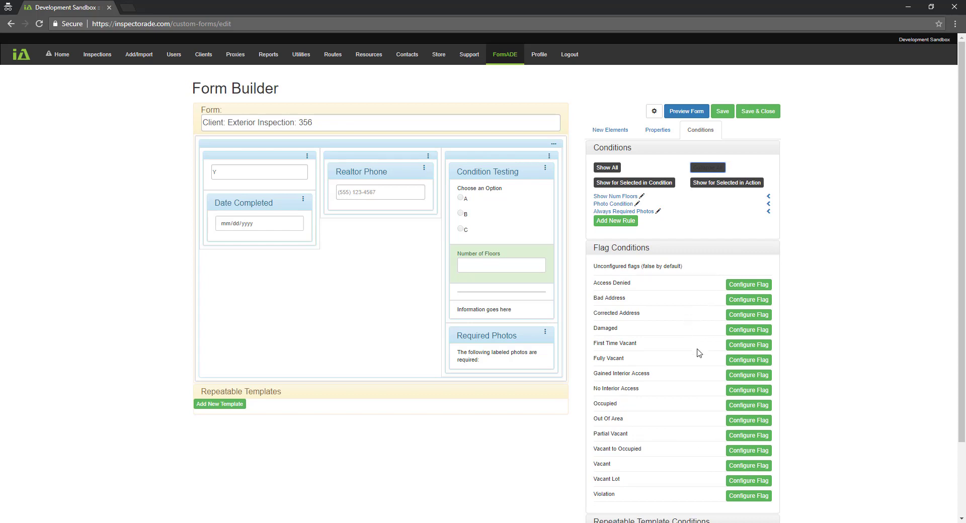
left_click(743, 376)
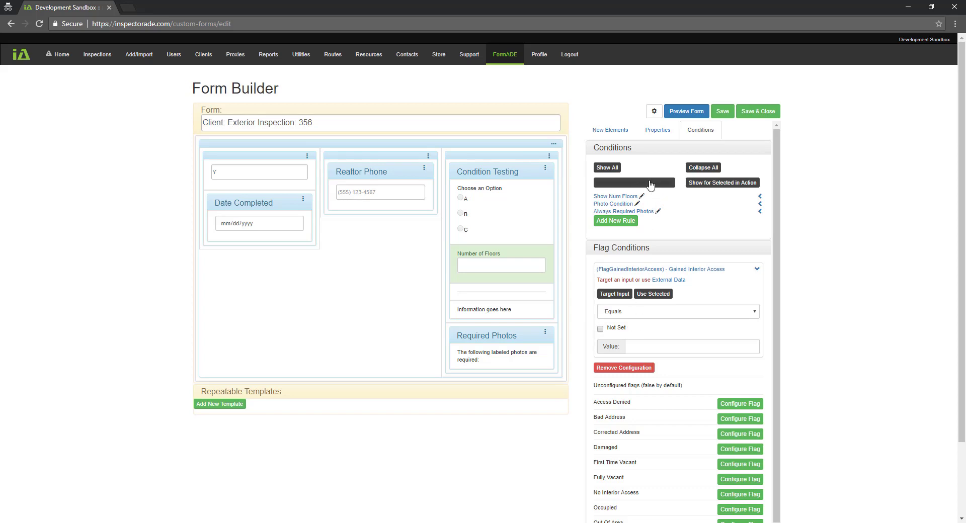
left_click(617, 295)
left_click(509, 223)
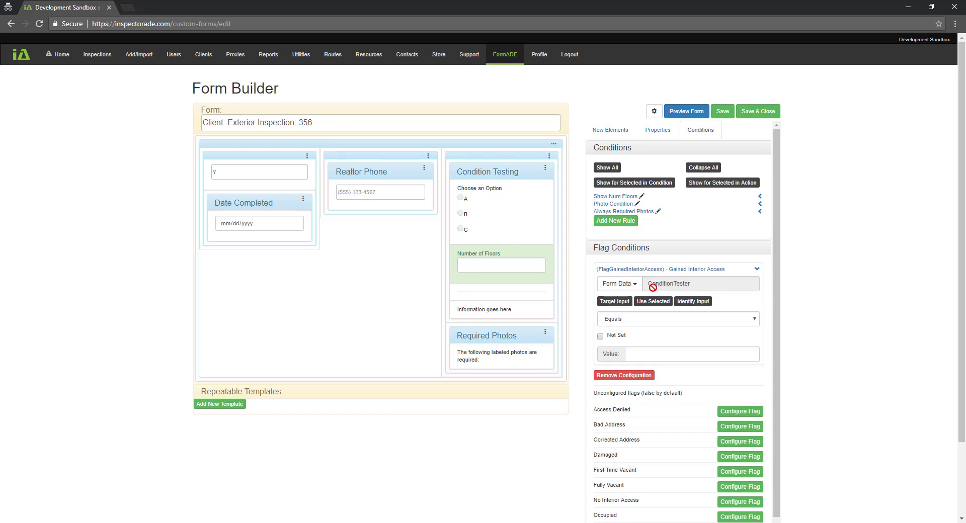
left_click(645, 357)
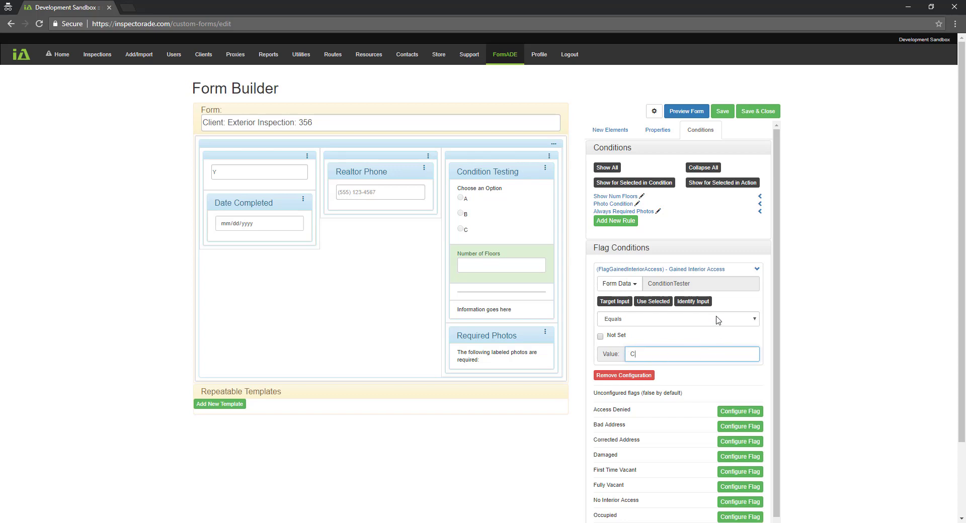
left_click(654, 325)
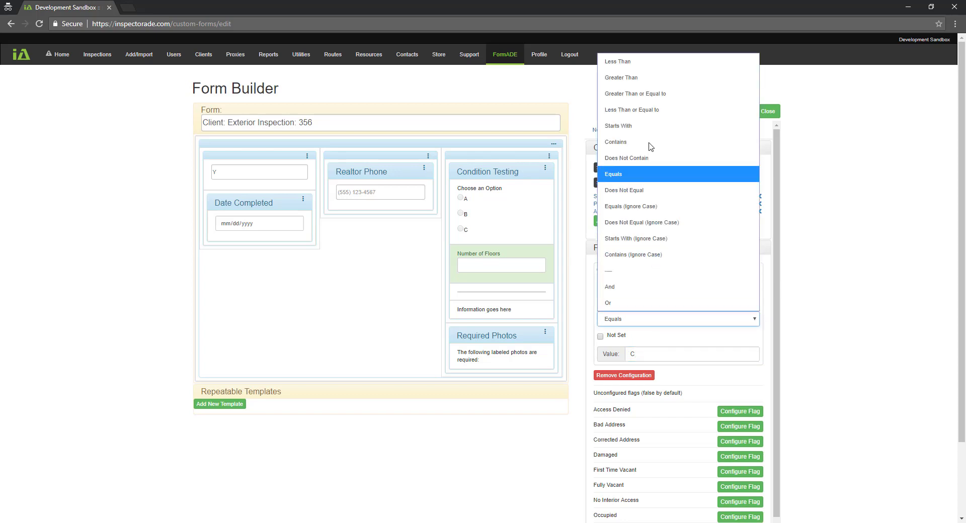
left_click(670, 325)
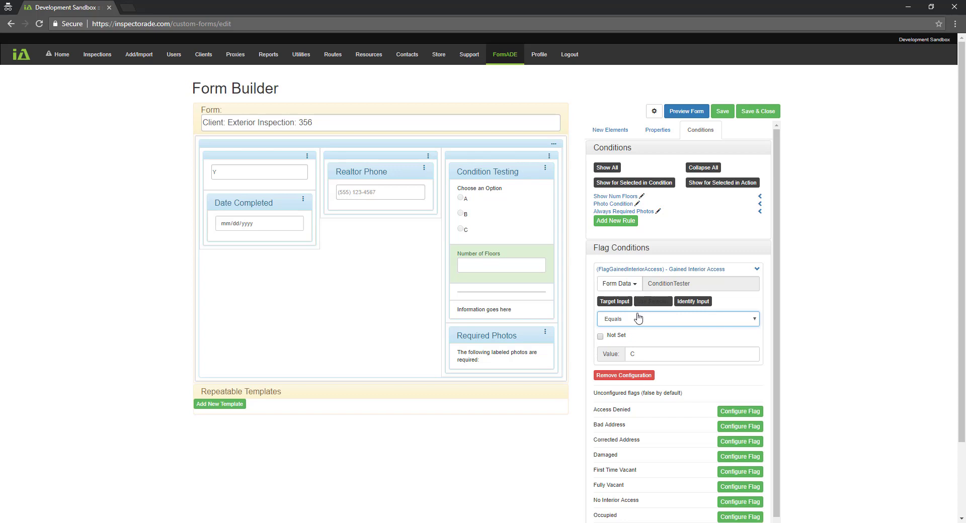
left_click(633, 376)
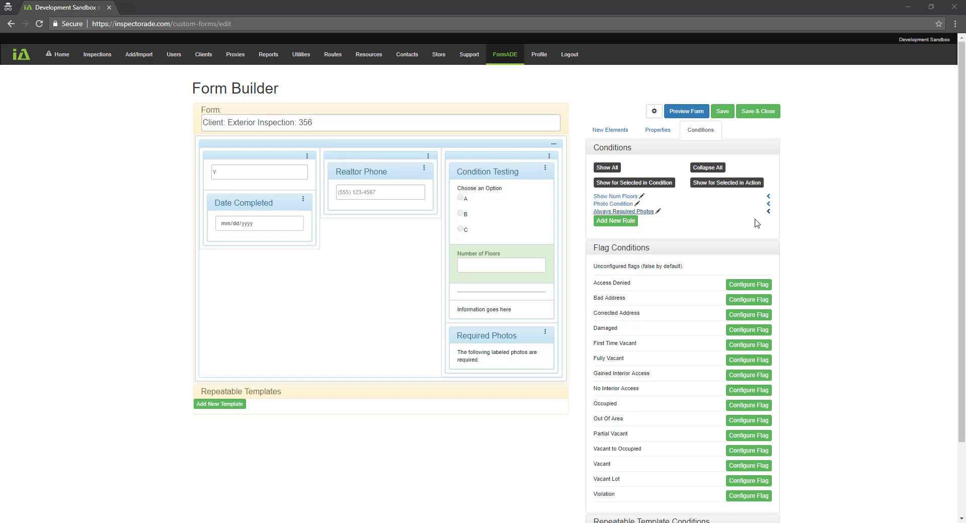
Add a new repeatable template named 'Floor Description'
left_click(220, 404)
left_click(294, 412)
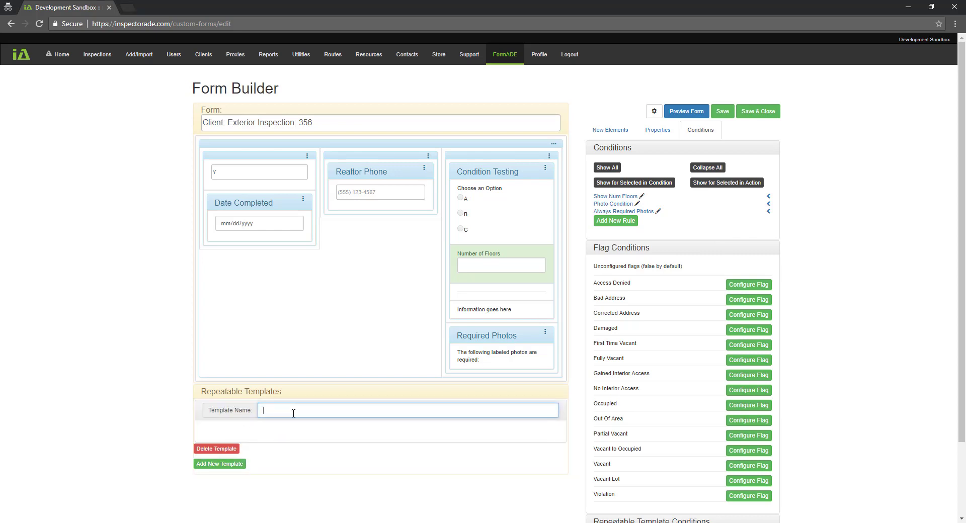
type("Floor Description")
Drag a new Section into the Floor Description template and show its properties
left_click(607, 128)
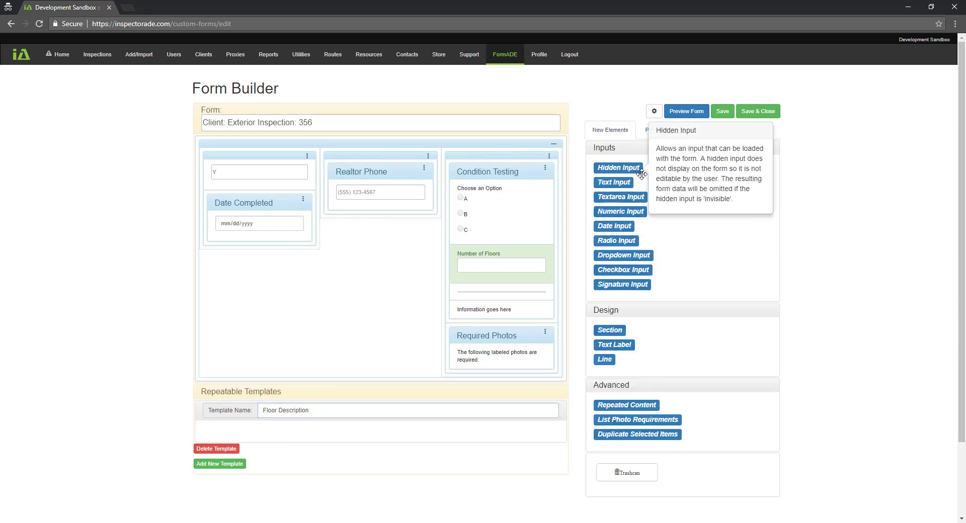
mouse_move(633, 177)
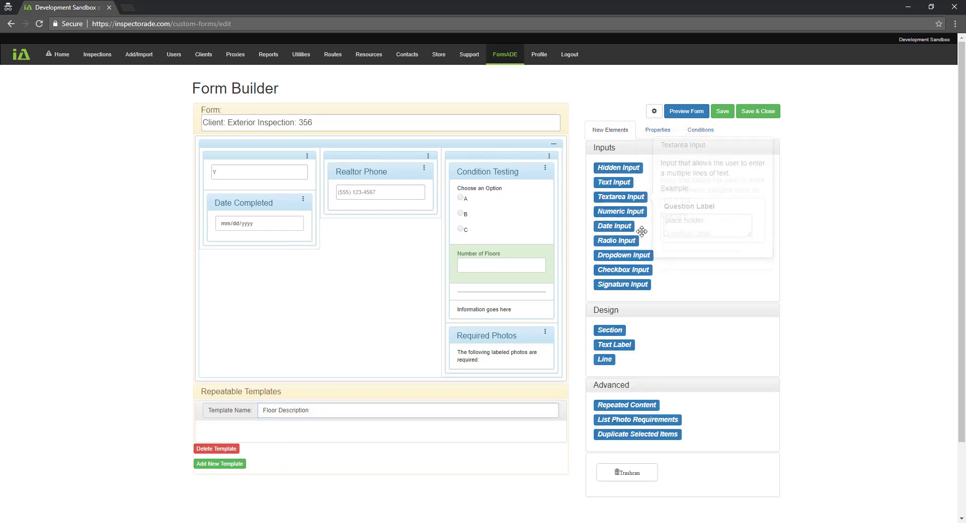
left_click_drag(609, 330, 480, 473)
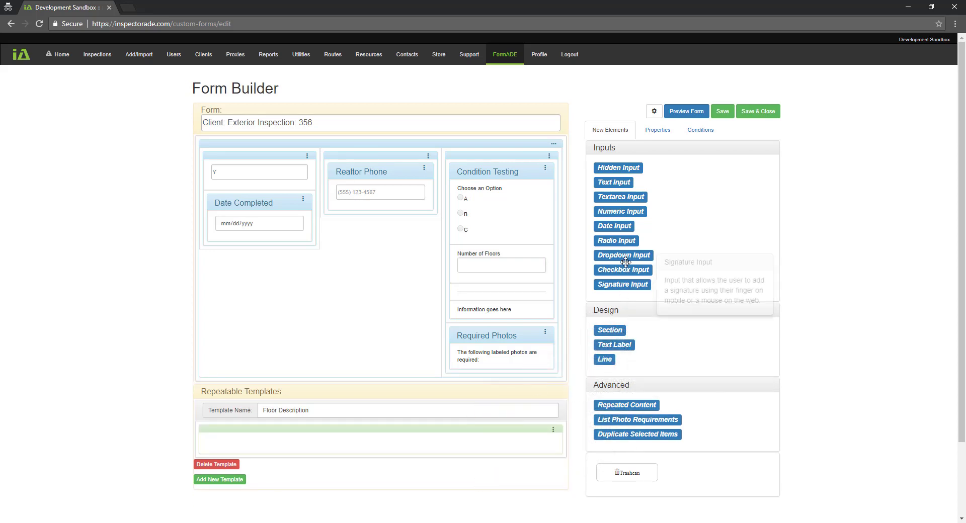
left_click(657, 130)
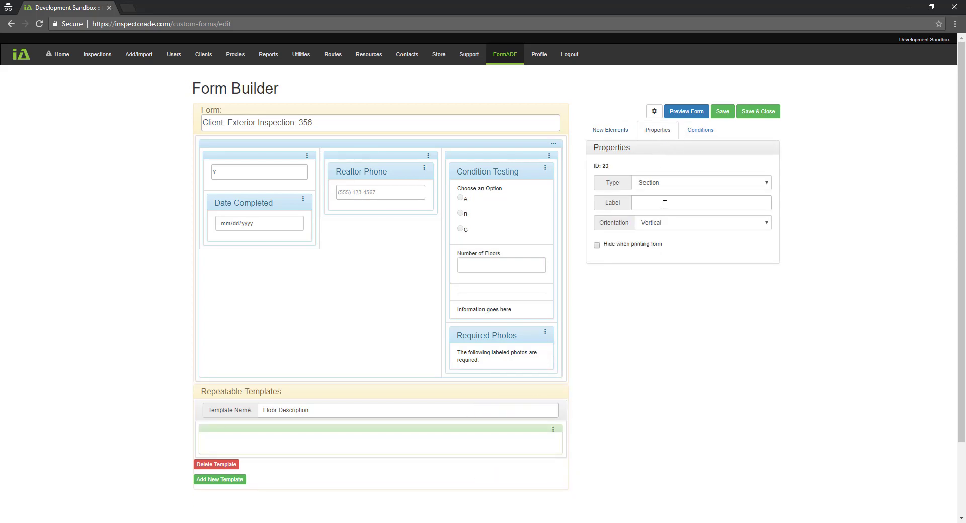
Label the template's section 'Floor <<#.value>> Information'
left_click(665, 203)
type("Floor <")
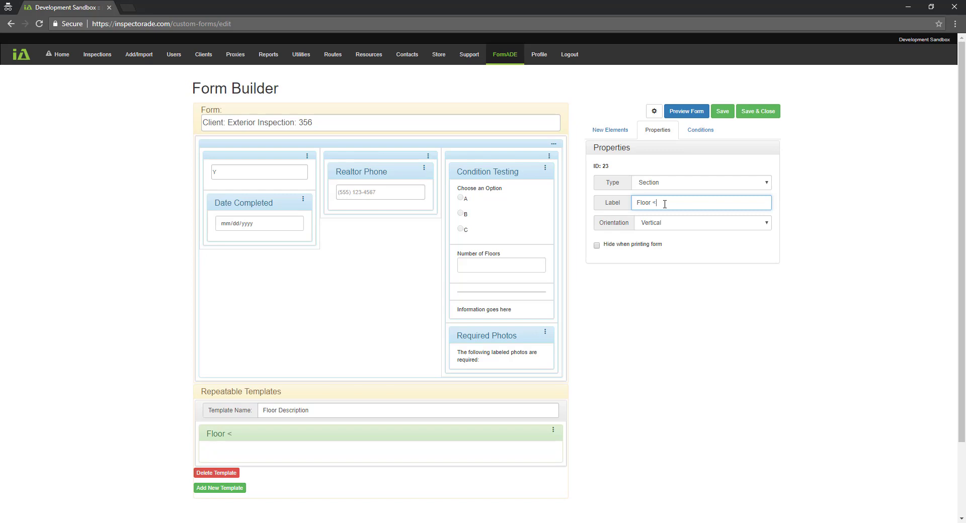
type("#.value>>")
left_click_drag(652, 204, 688, 203)
left_click_drag(658, 203, 663, 203)
left_click(695, 203)
type("Information")
left_click(613, 130)
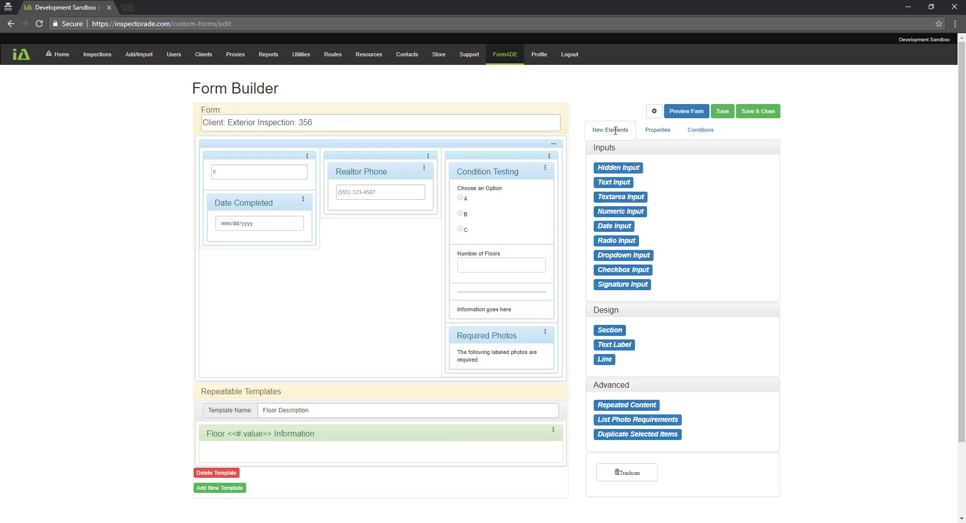
Add a single-line text input and a multi-line textarea to the Floor template
mouse_move(618, 346)
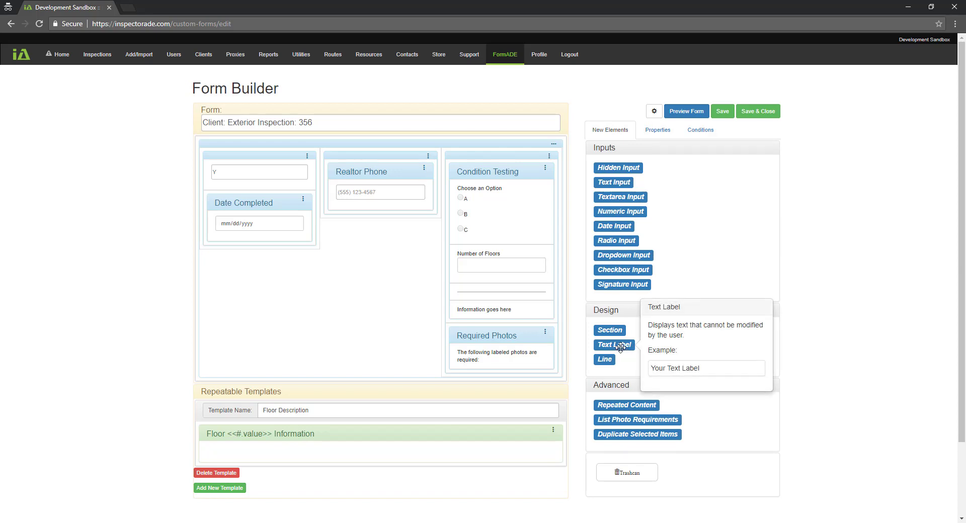
mouse_move(618, 197)
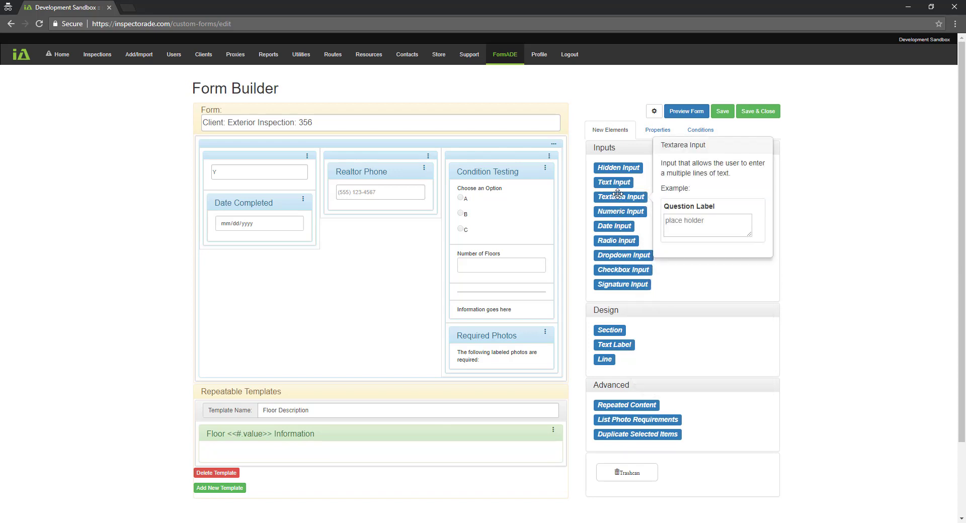
left_click_drag(613, 182, 459, 459)
mouse_move(624, 198)
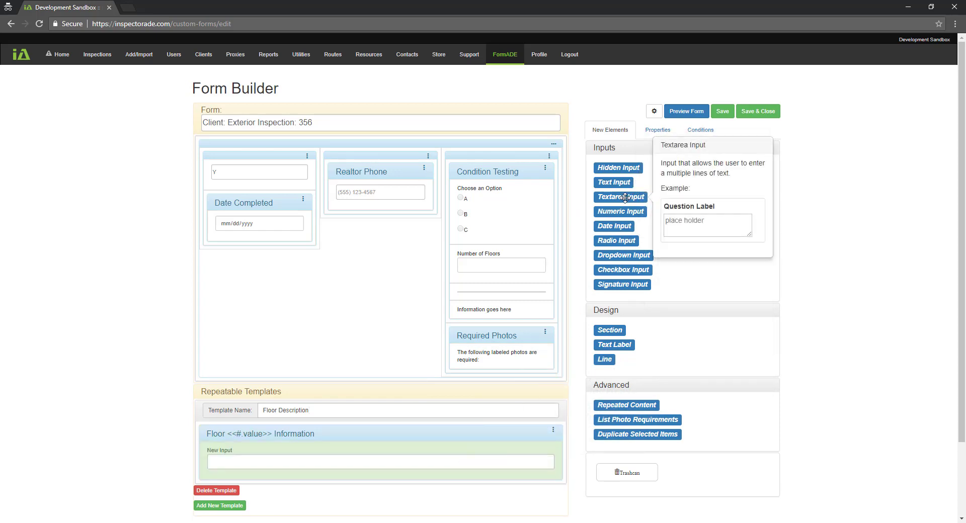
left_click_drag(624, 197, 463, 456)
scroll(457, 346, "down", 2)
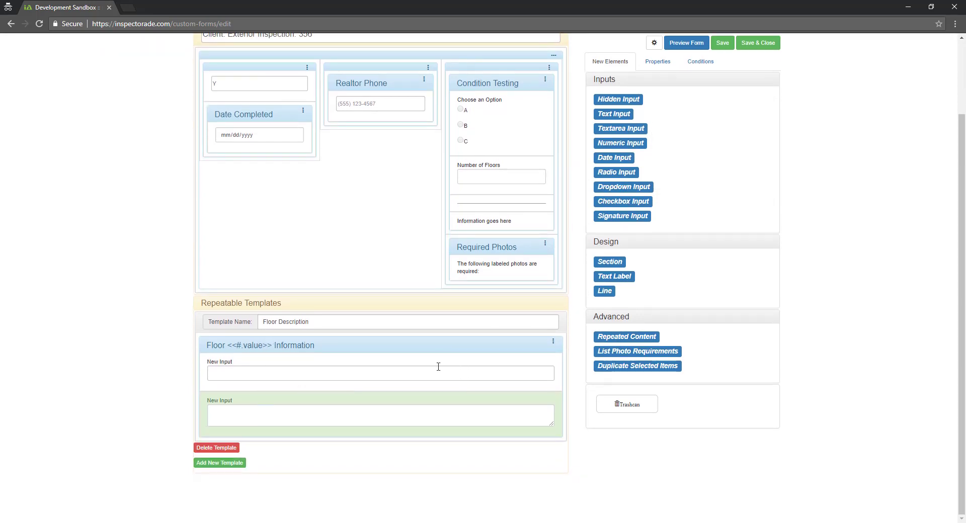
left_click(659, 68)
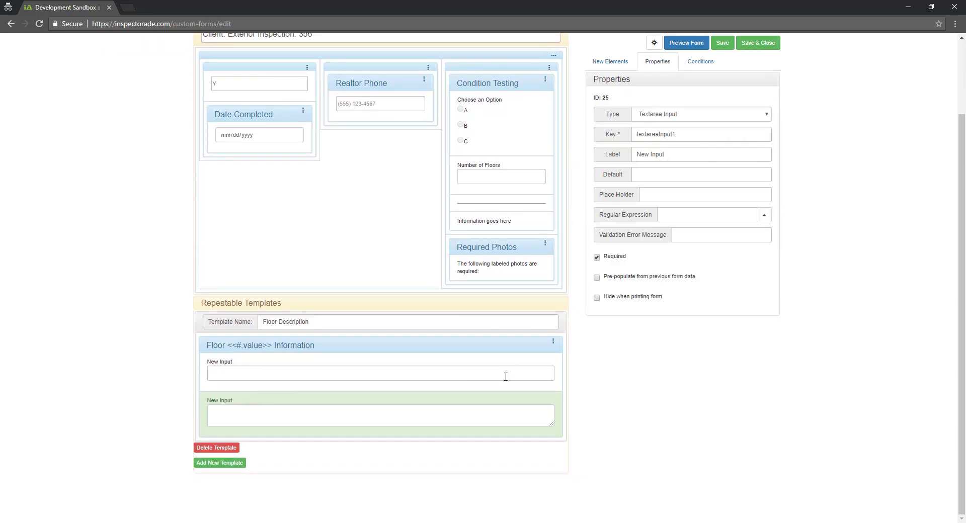
Name the text input 'Floor Condition' and start keying the textarea as Floor Description
left_click(507, 365)
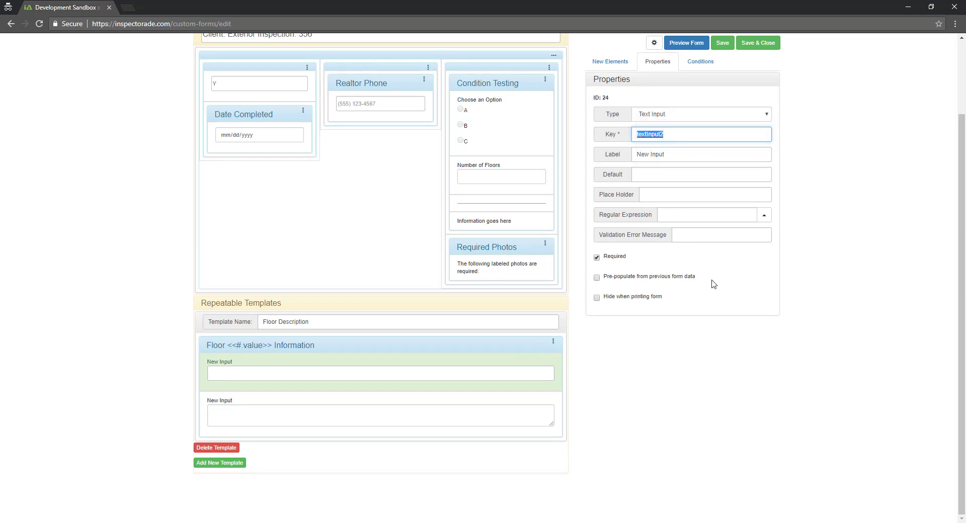
type("Floor Condition")
left_click(678, 156)
type("Floor COndition")
key("ctrl+BackSpace")
type("Condition")
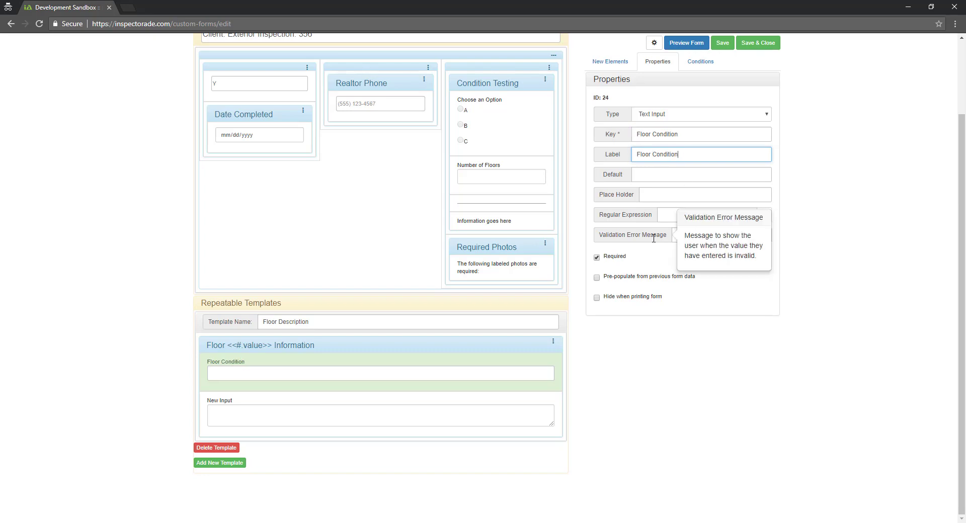
left_click(481, 394)
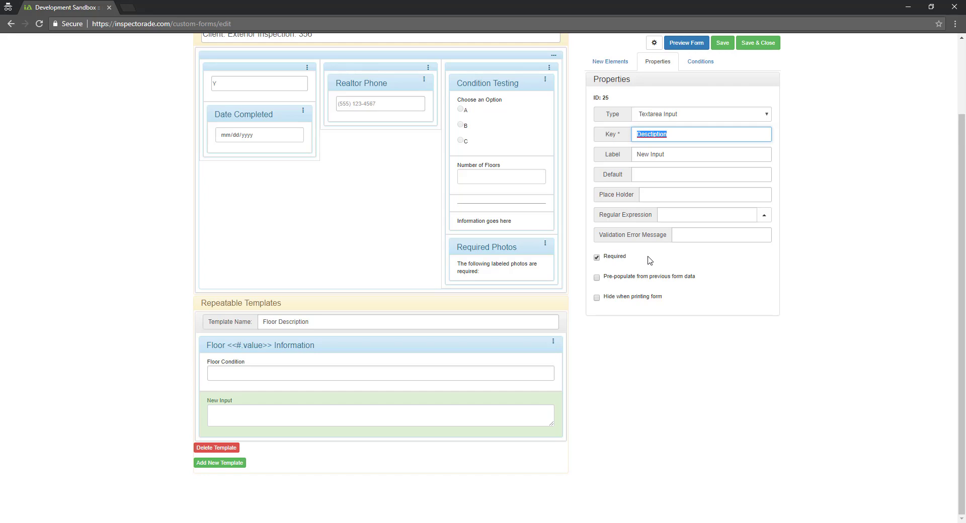
type("Floor")
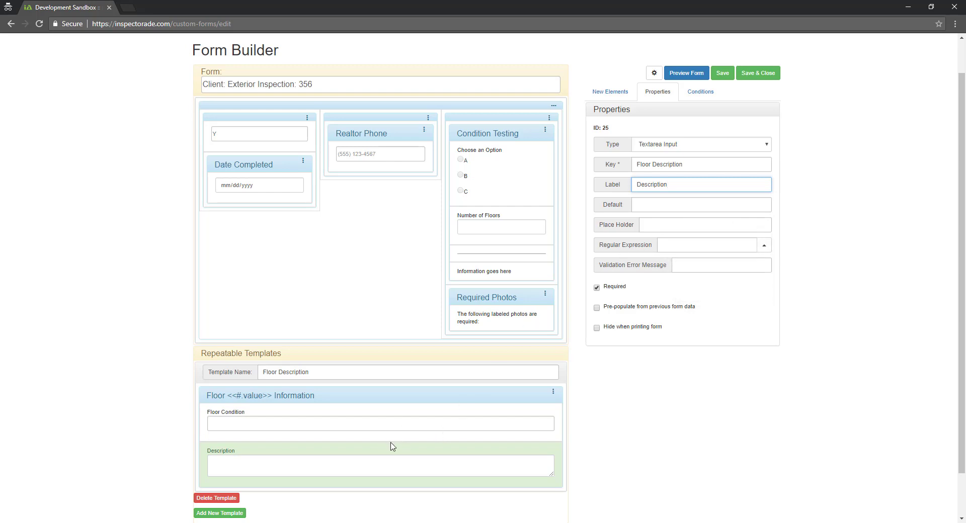
scroll(394, 420, "down", 1)
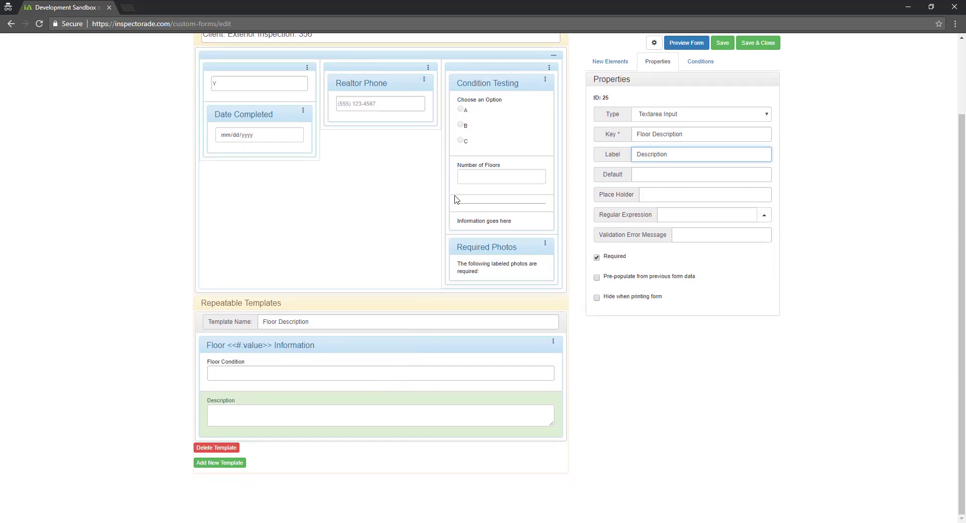
Place a Repeated Content block below Number of Floors and delete the 'Information goes here' text
left_click(619, 63)
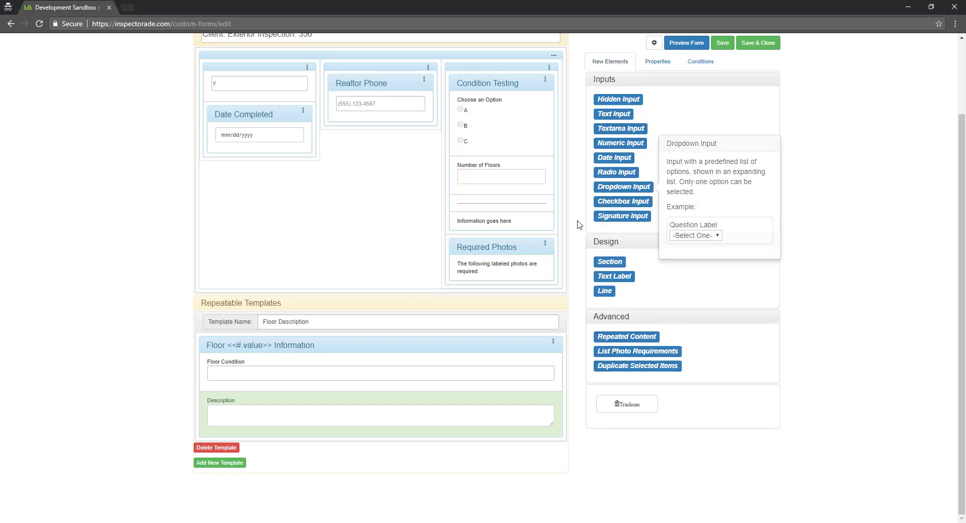
scroll(401, 385, "up", 1)
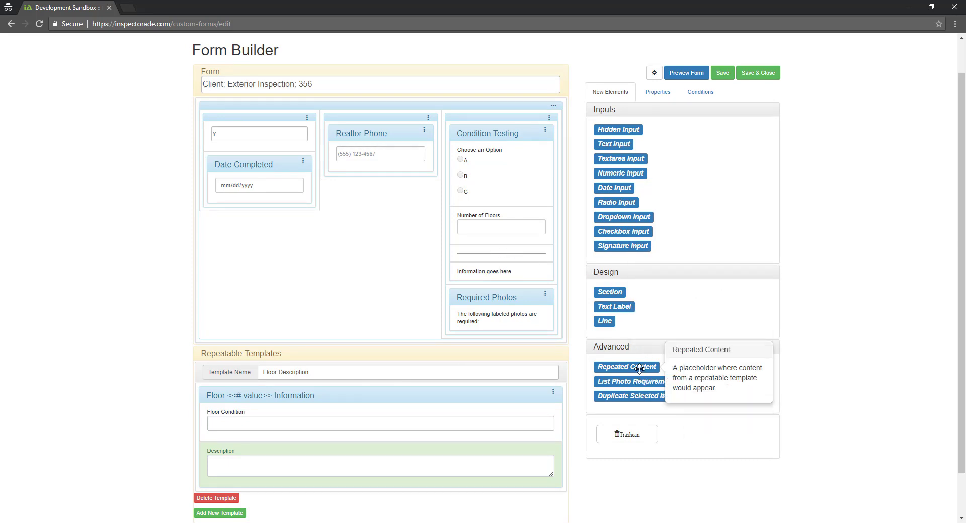
left_click_drag(638, 368, 507, 272)
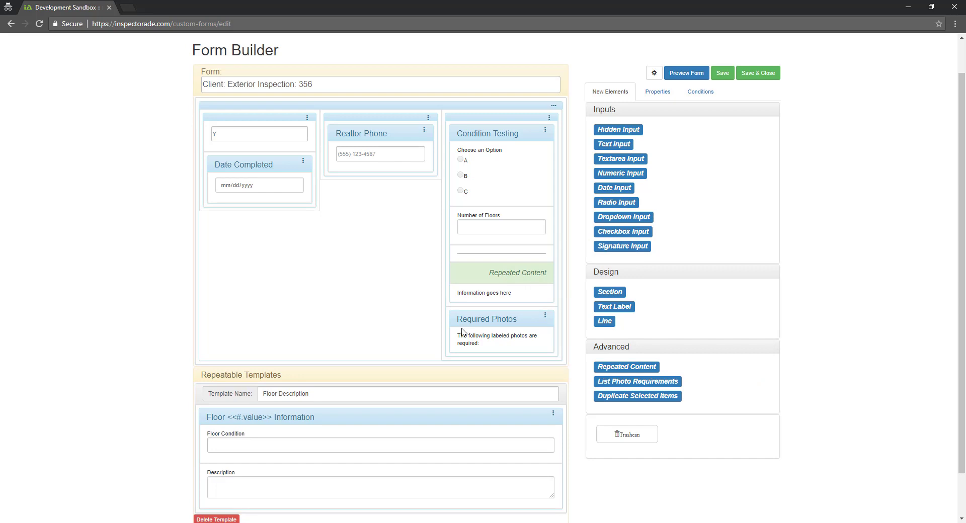
scroll(422, 335, "down", 1)
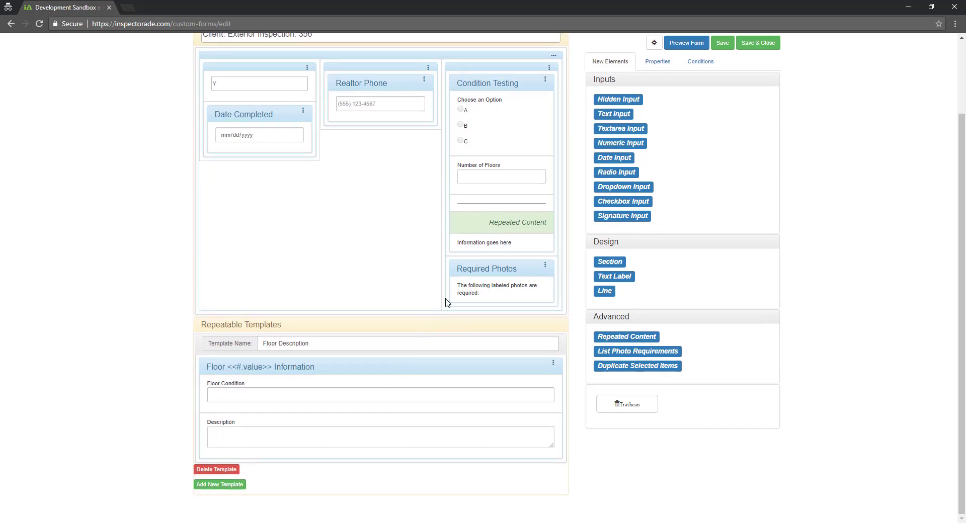
left_click_drag(491, 246, 623, 405)
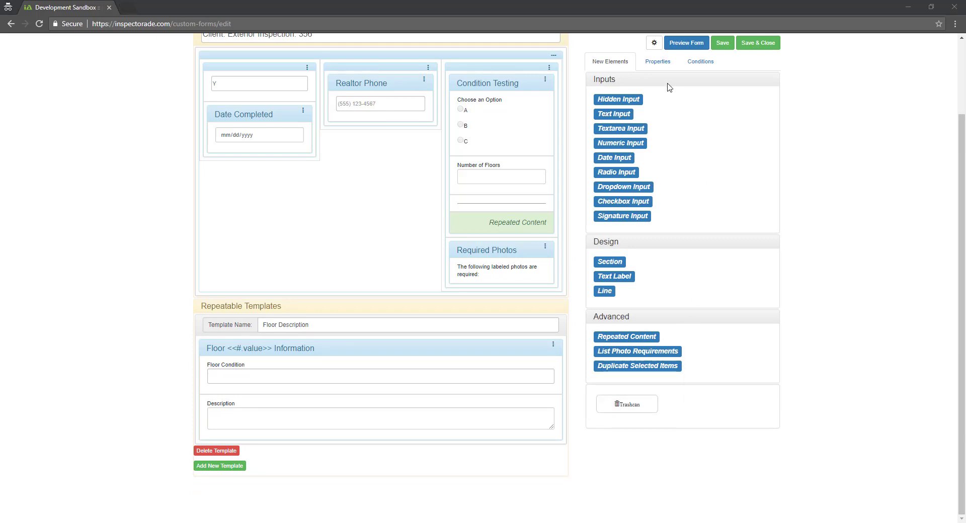
Key the Repeated Content block 'FloorInformation' and assign the Floor Description template
left_click(660, 61)
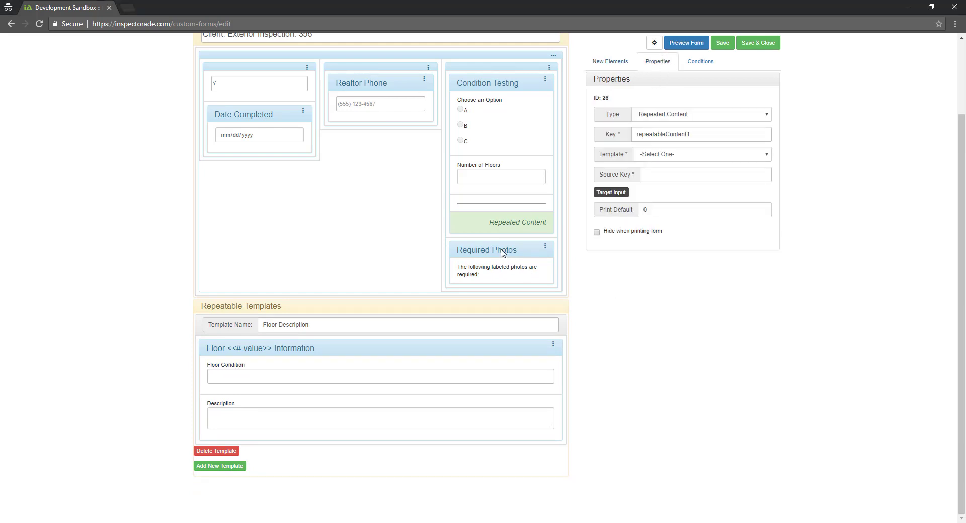
left_click(669, 154)
left_click(703, 151)
left_click_drag(710, 135, 633, 135)
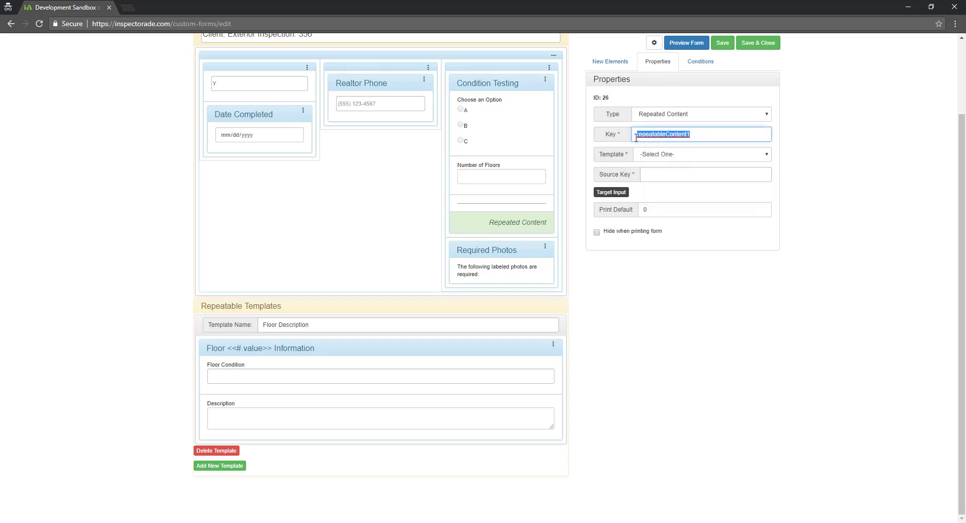
mouse_move(627, 139)
type("FloorInformation")
left_click(698, 159)
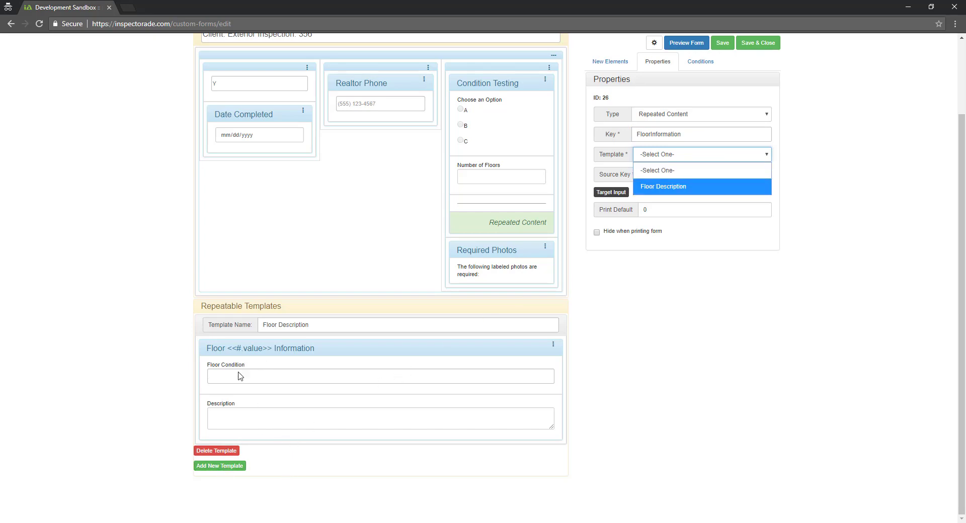
left_click(672, 185)
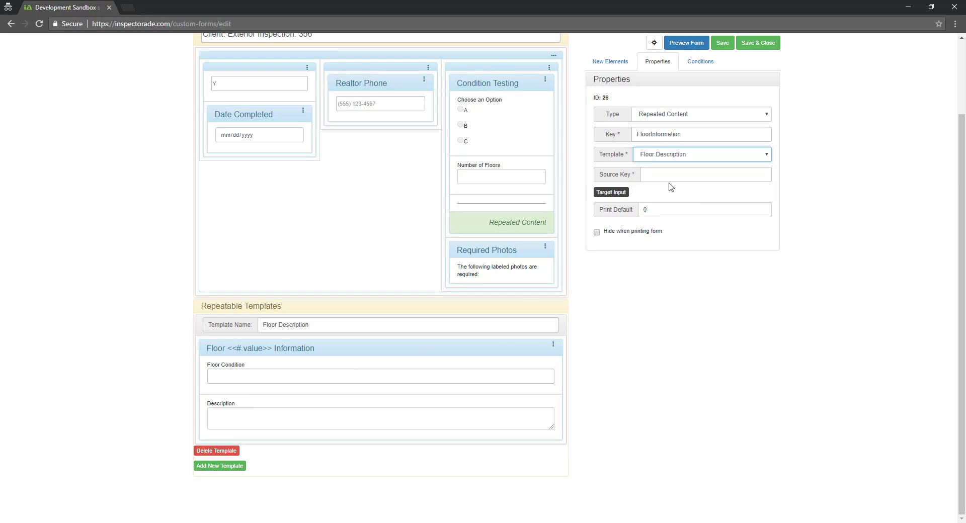
Set its repeat source to Number of Floors (formData.NumFloors) with print default 1
left_click(674, 175)
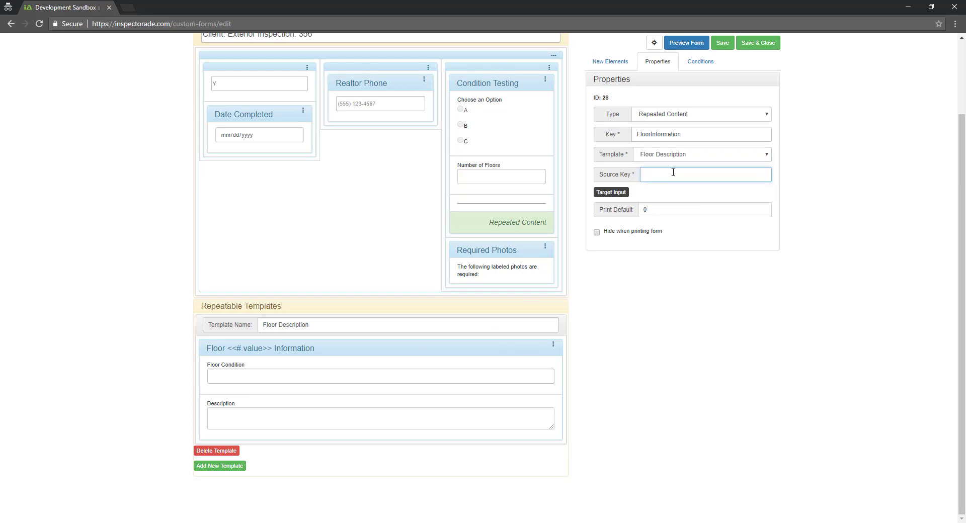
left_click(617, 194)
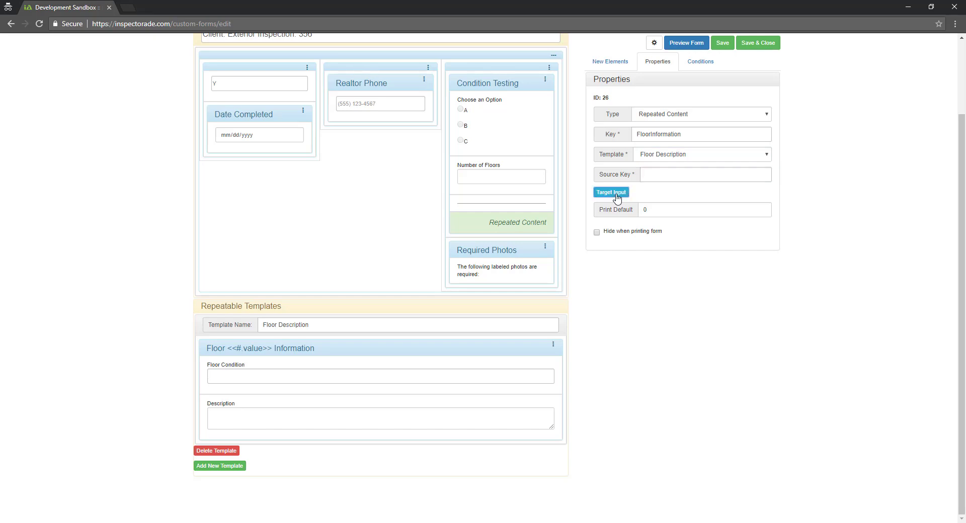
left_click(521, 165)
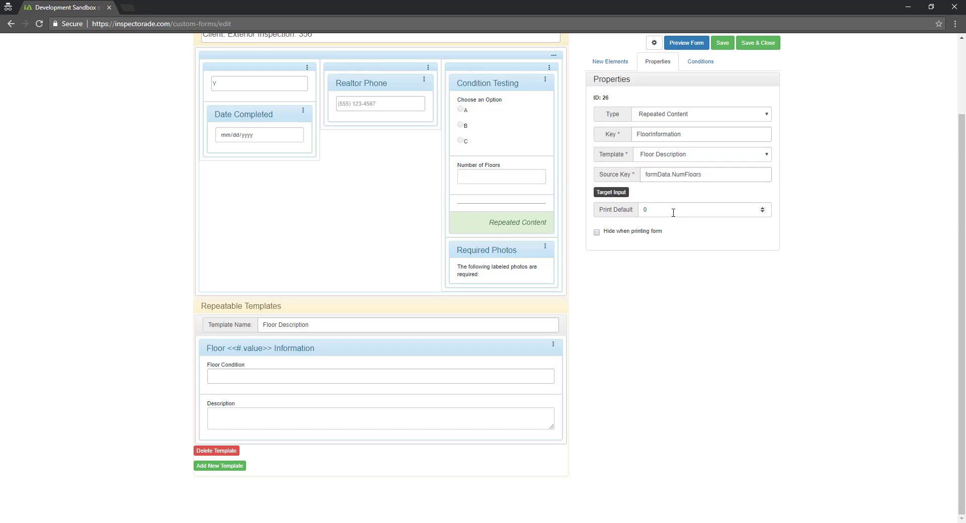
double_click(652, 209)
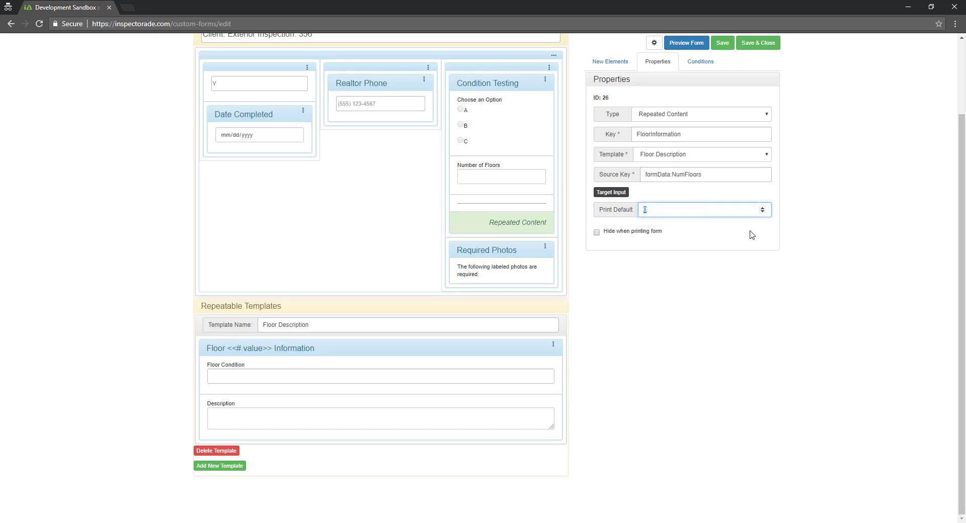
type("1")
mouse_move(597, 233)
scroll(649, 276, "up", 2)
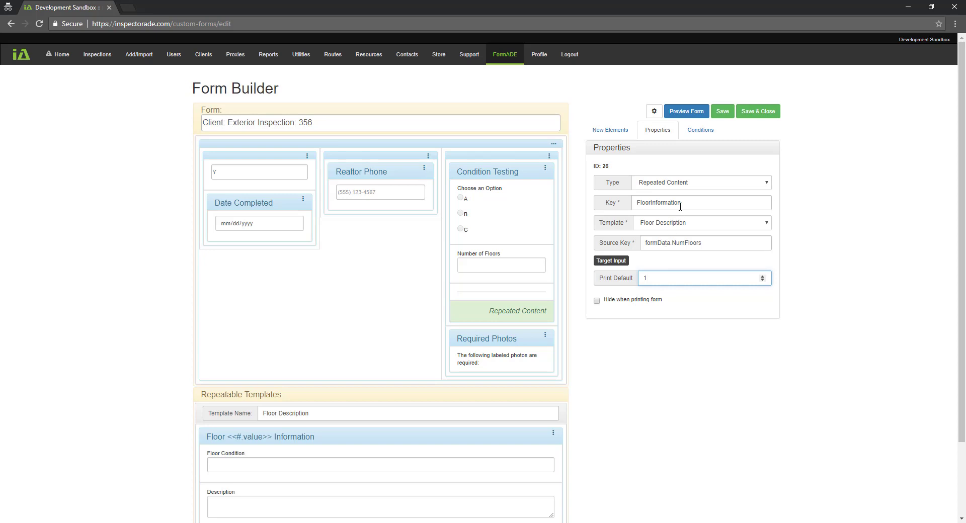
left_click(691, 112)
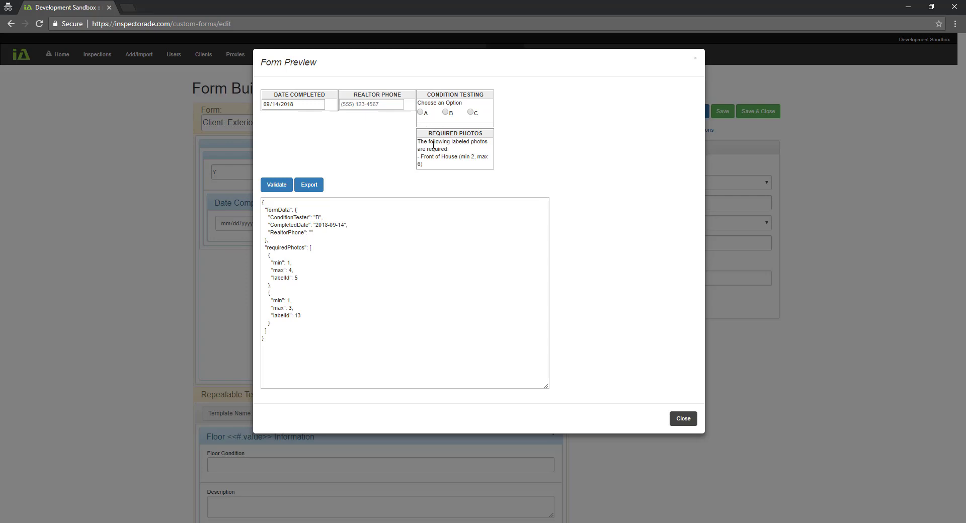
left_click(421, 112)
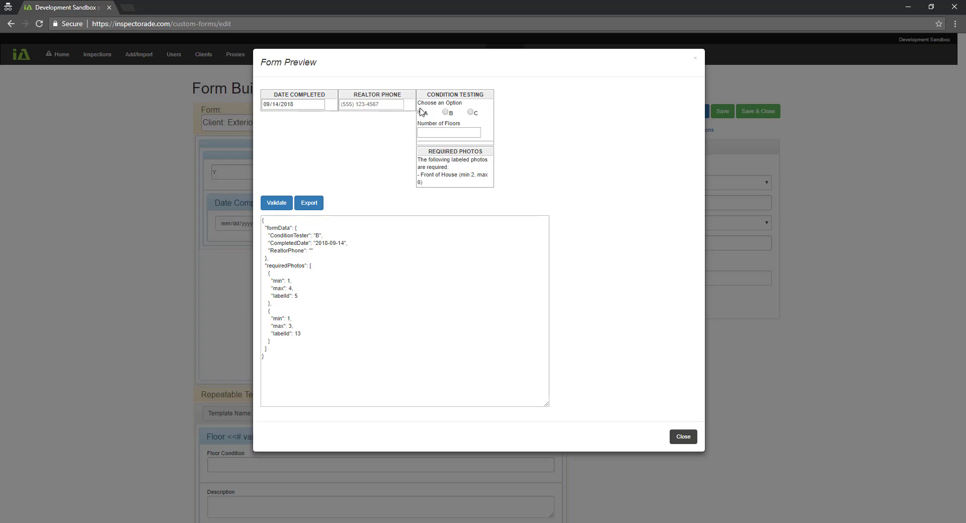
left_click(434, 133)
type("3")
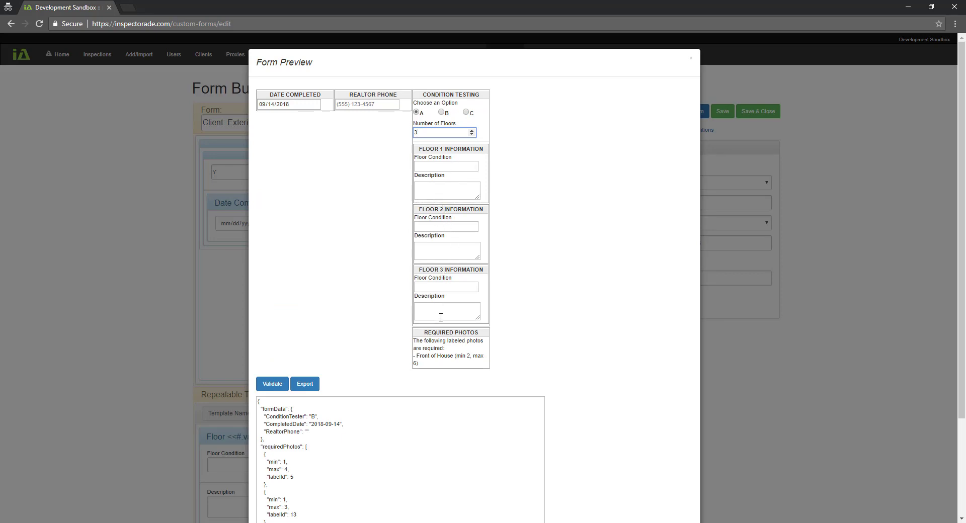
left_click(442, 167)
left_click(445, 192)
left_click(450, 226)
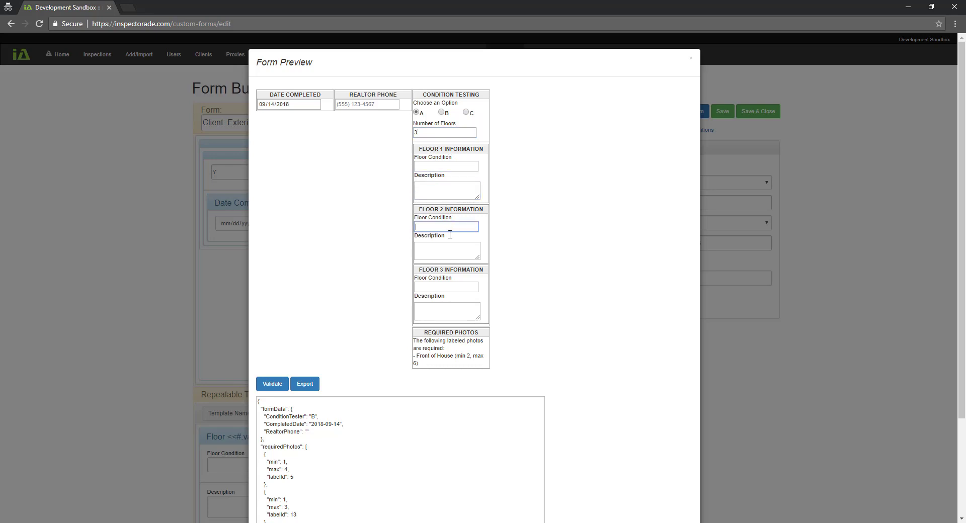
left_click(449, 250)
left_click(447, 309)
scroll(446, 308, "down", 3)
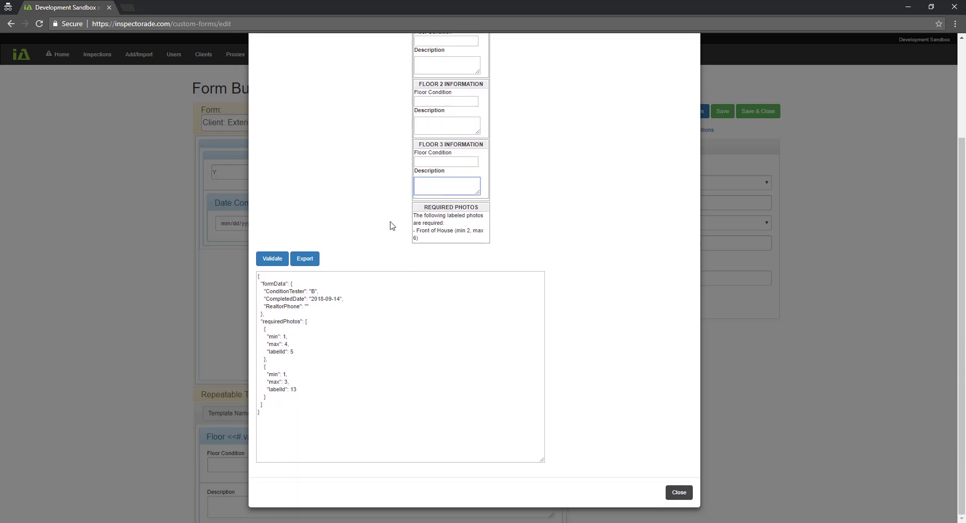
left_click(305, 259)
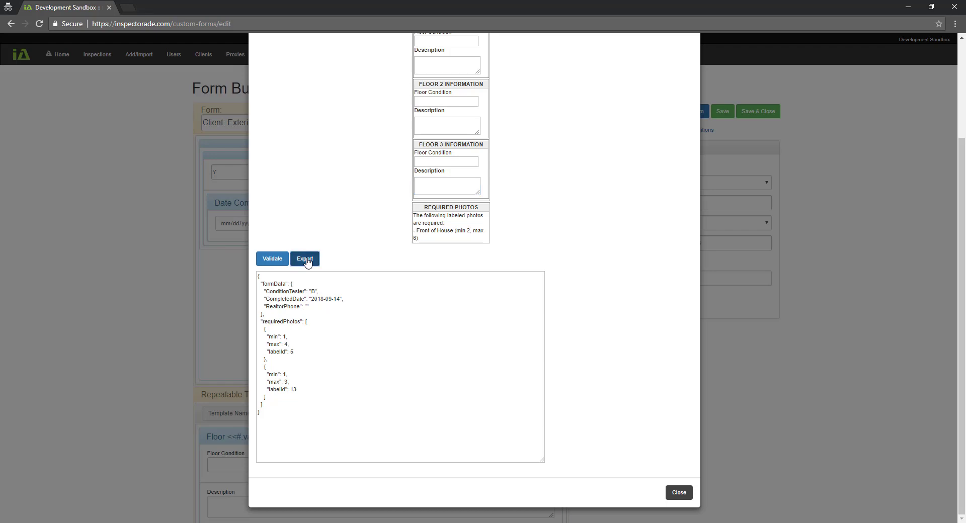
scroll(352, 307, "down", 1)
scroll(347, 314, "up", 1)
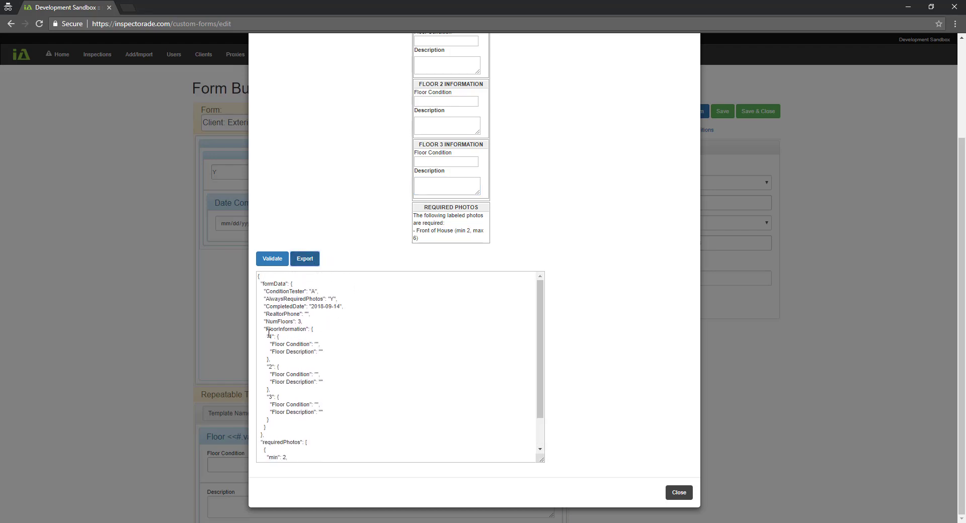
left_click_drag(266, 328, 307, 328)
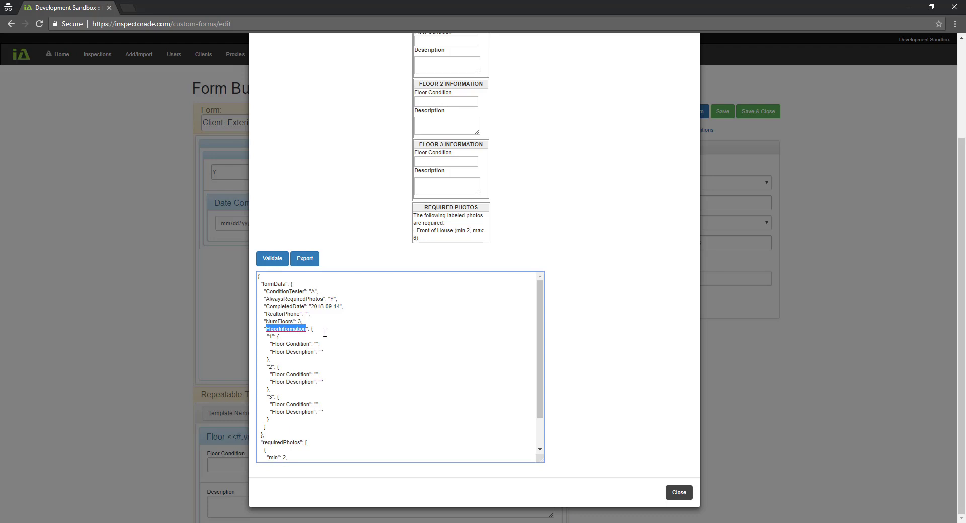
left_click_drag(269, 336, 272, 419)
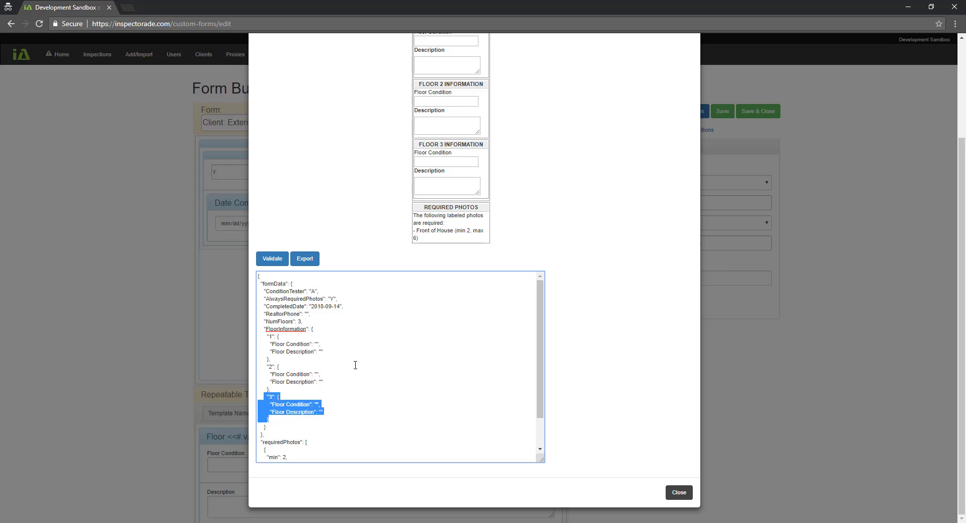
scroll(354, 365, "up", 2)
scroll(580, 446, "down", 2)
left_click(678, 493)
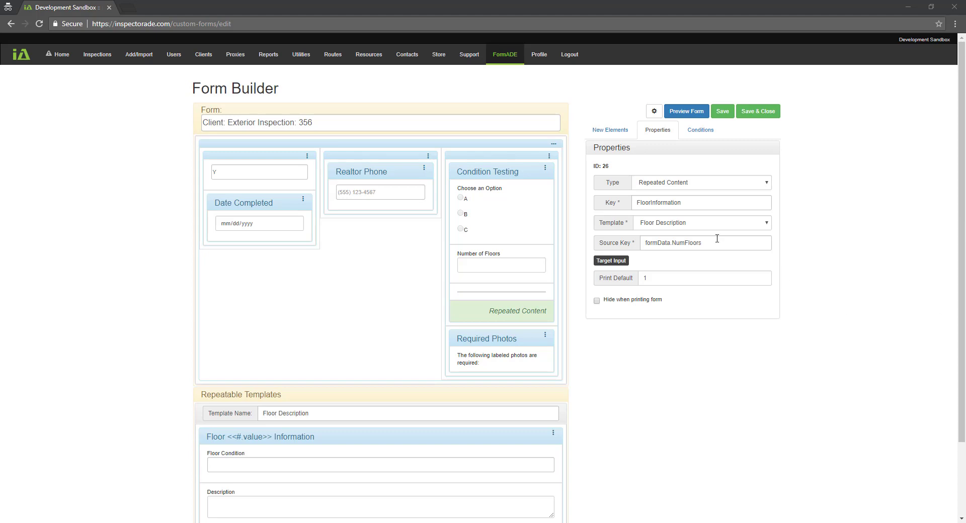
Log out of InspectorADE, confirm leaving, and select the sales phone number on the home page
left_click(569, 59)
left_click(536, 83)
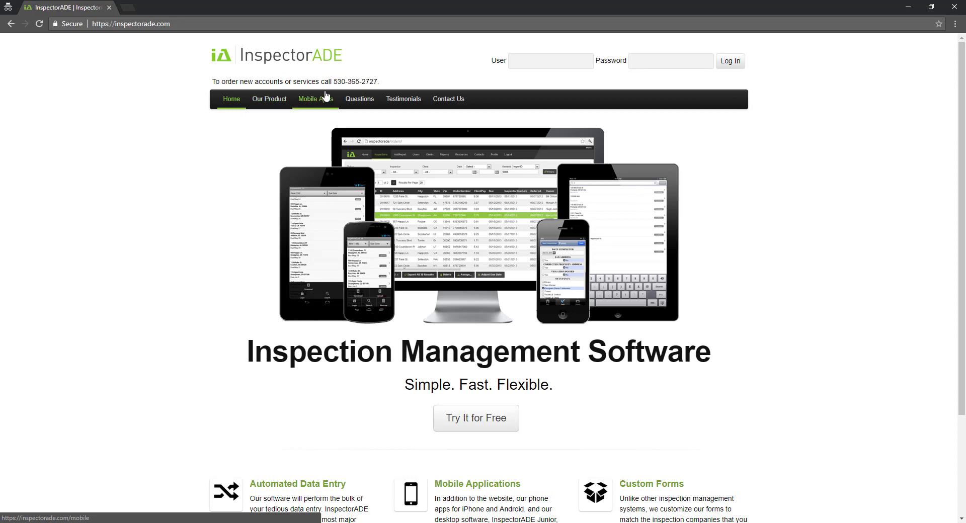
left_click_drag(332, 81, 398, 78)
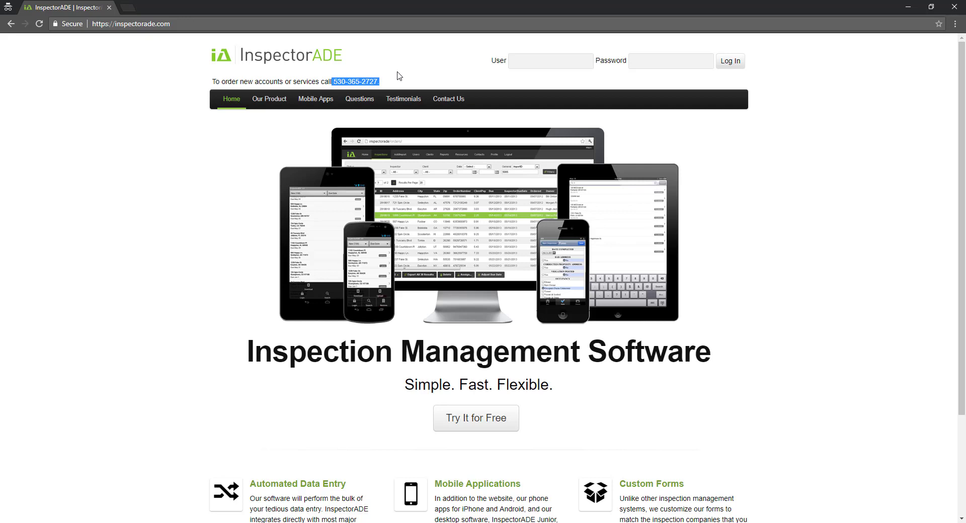
key("alt+Tab")
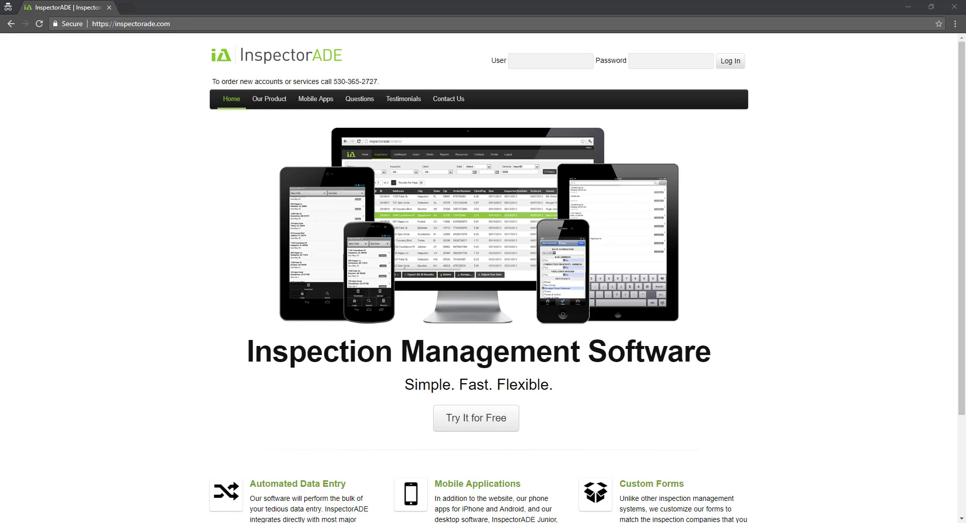